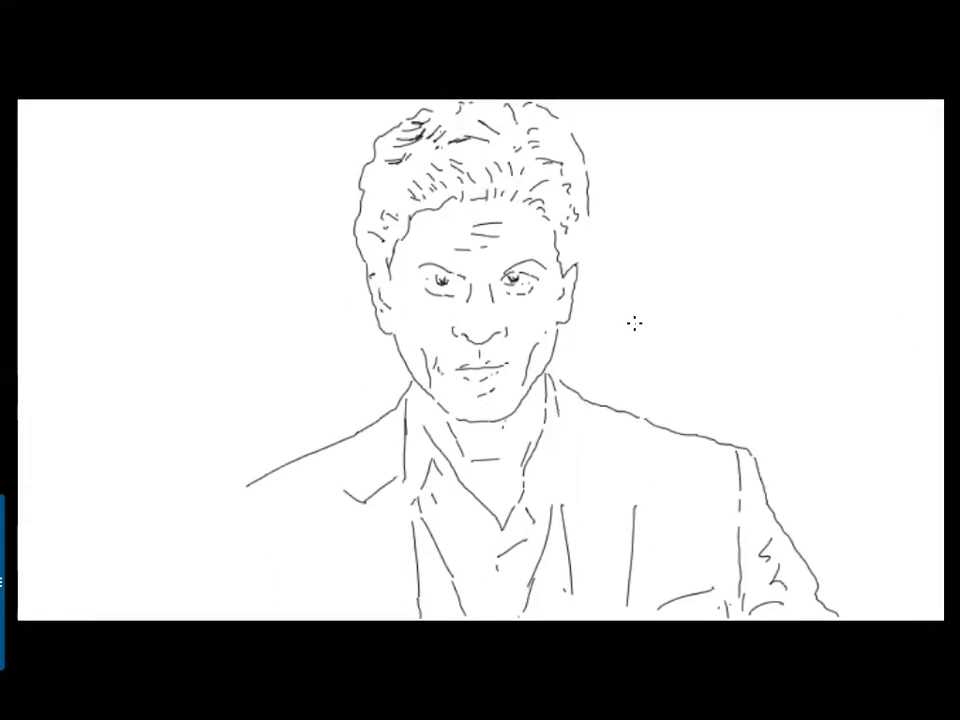
# Step: Draw the missing hair outline stroke on Layer 2 between the hair and the ear beside the portrait's right-hand eye
pyautogui.press('f')
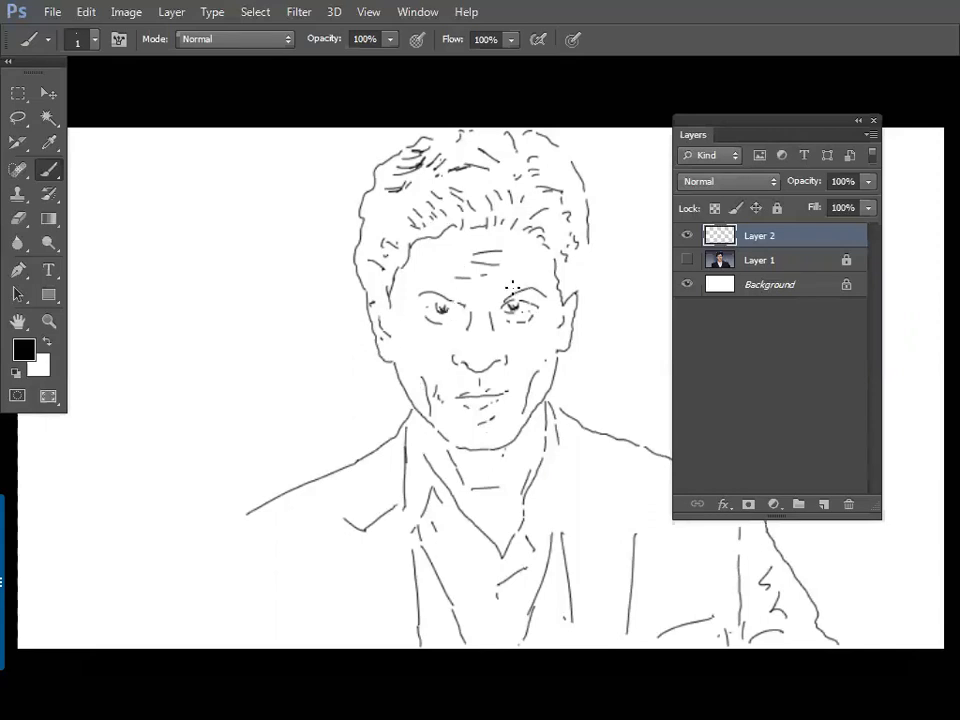
pyautogui.moveTo(578, 277); pyautogui.dragTo(570, 329)
pyautogui.press('Tab')
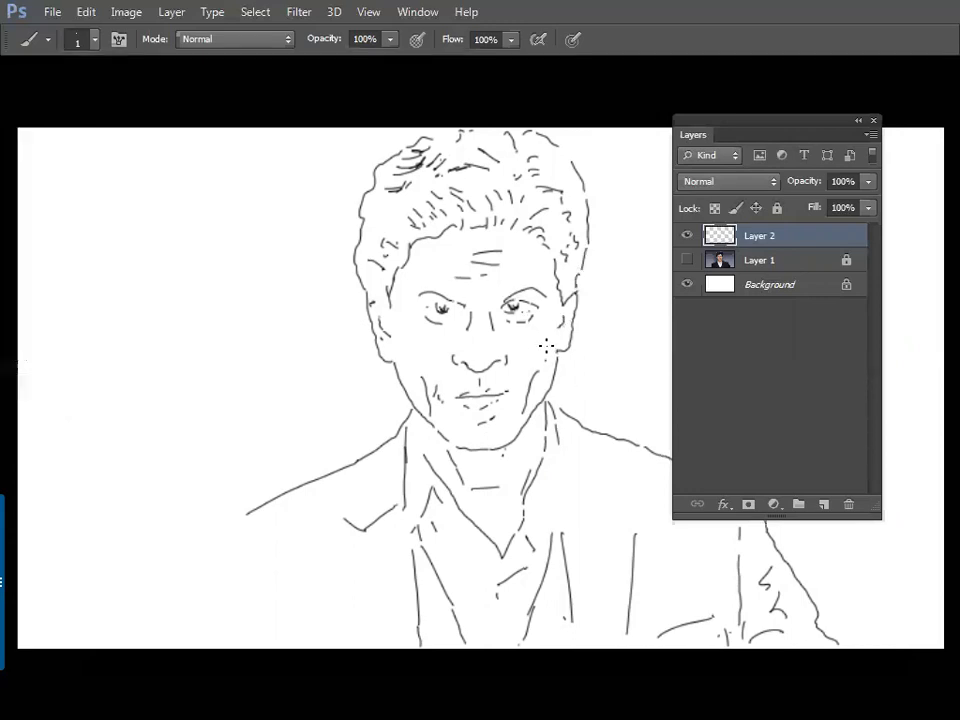
pyautogui.press('Tab')
# Step: Show Layer 1, duplicate it, and scale the copy down to roughly a quarter of the canvas width
pyautogui.click(687, 260)
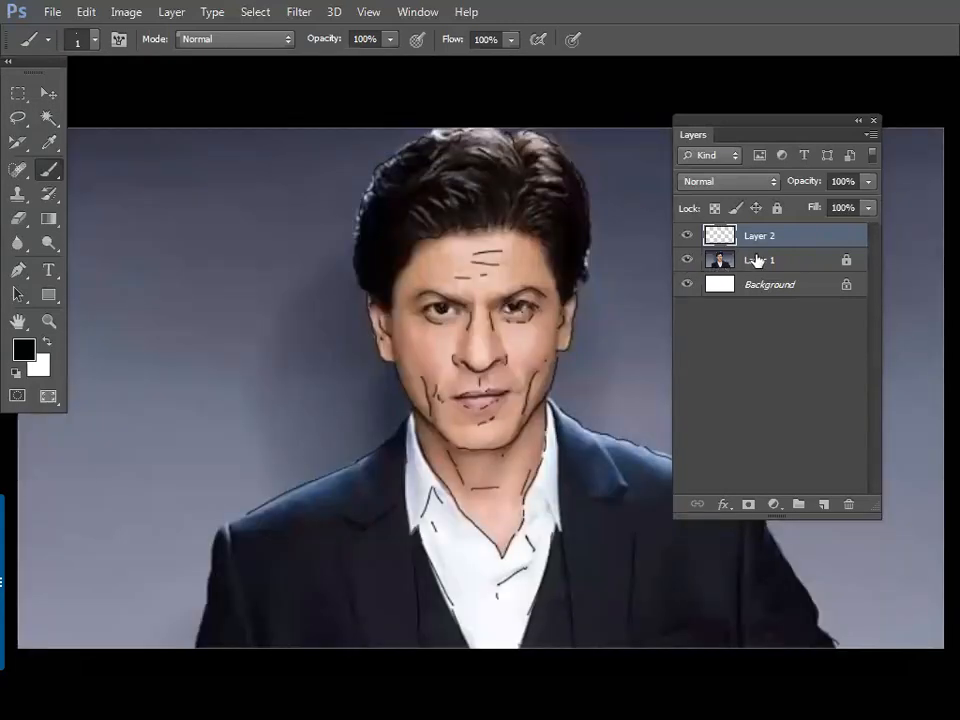
pyautogui.click(758, 262)
pyautogui.hotkey('ctrl', 'j')
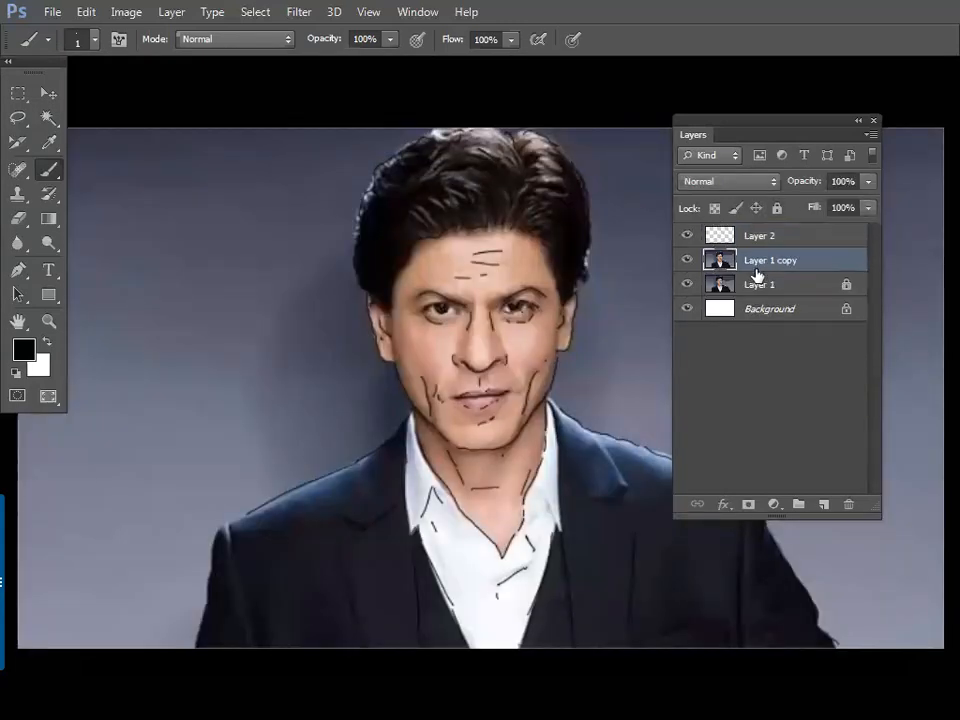
pyautogui.hotkey('ctrl', 't')
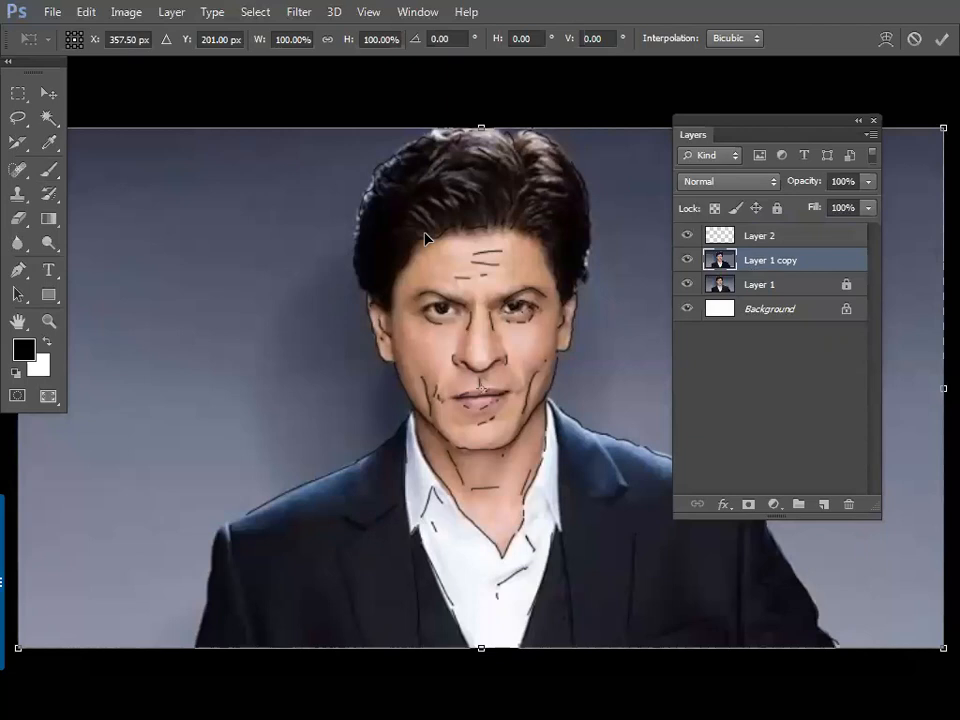
pyautogui.hotkey('ctrl', '-')
pyautogui.moveTo(147, 200); pyautogui.dragTo(388, 337)
pyautogui.press('Return')
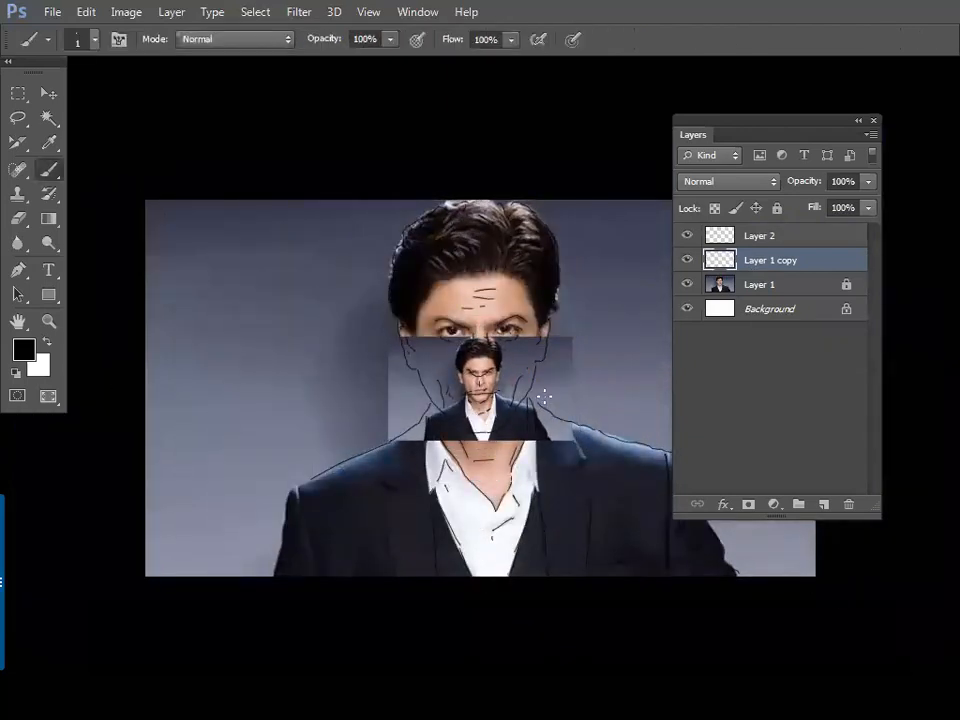
# Step: Move the reduced photo copy into the canvas's upper-left corner and hide Layer 1
pyautogui.press('v')
pyautogui.moveTo(551, 396)
pyautogui.mouseDown()
pyautogui.moveTo(296, 298)
pyautogui.moveTo(323, 281)
pyautogui.moveTo(313, 252)
pyautogui.moveTo(278, 251)
pyautogui.mouseUp()
pyautogui.click(687, 284)
pyautogui.press('f')
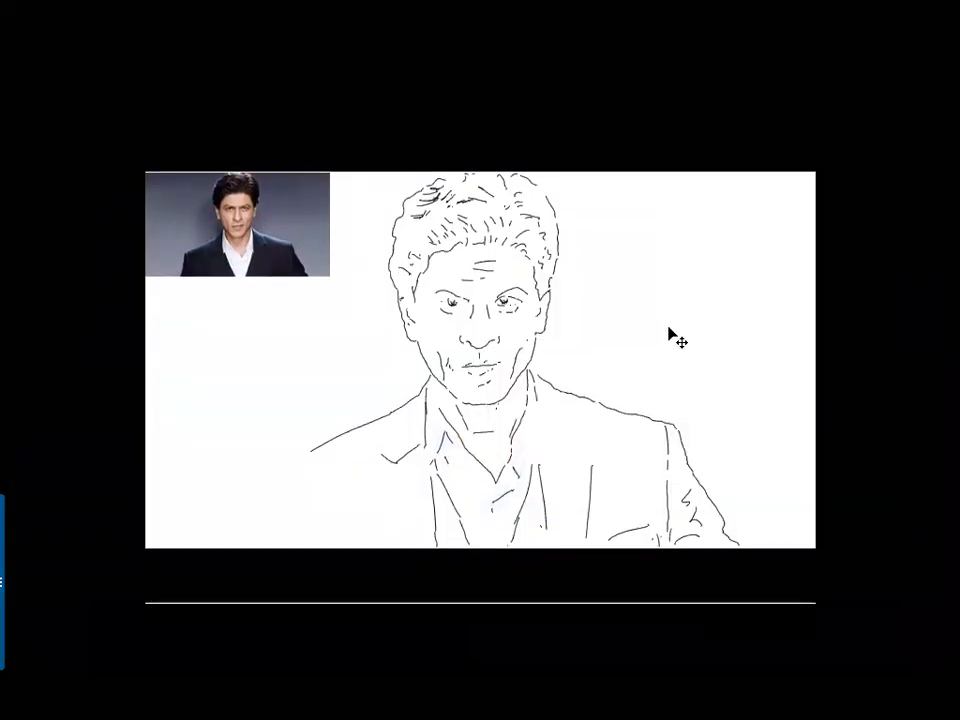
pyautogui.hotkey('ctrl', '+')
pyautogui.hotkey('ctrl', '+')
pyautogui.hotkey('ctrl', '-')
pyautogui.hotkey('ctrl', '-')
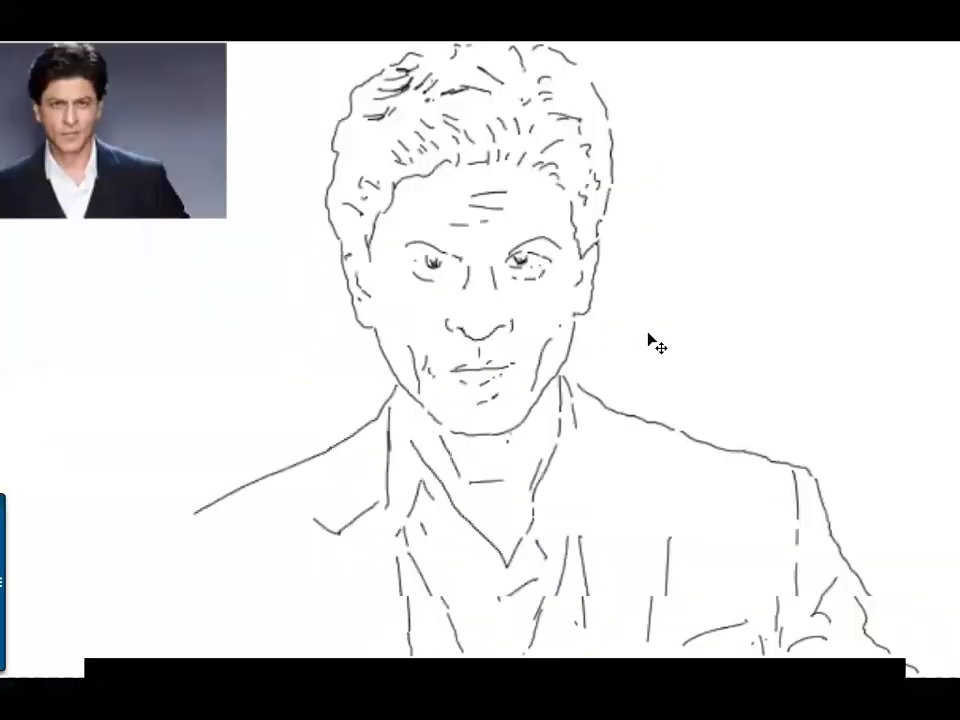
# Step: Select the entire canvas with Layer 1 copy active
pyautogui.press('f')
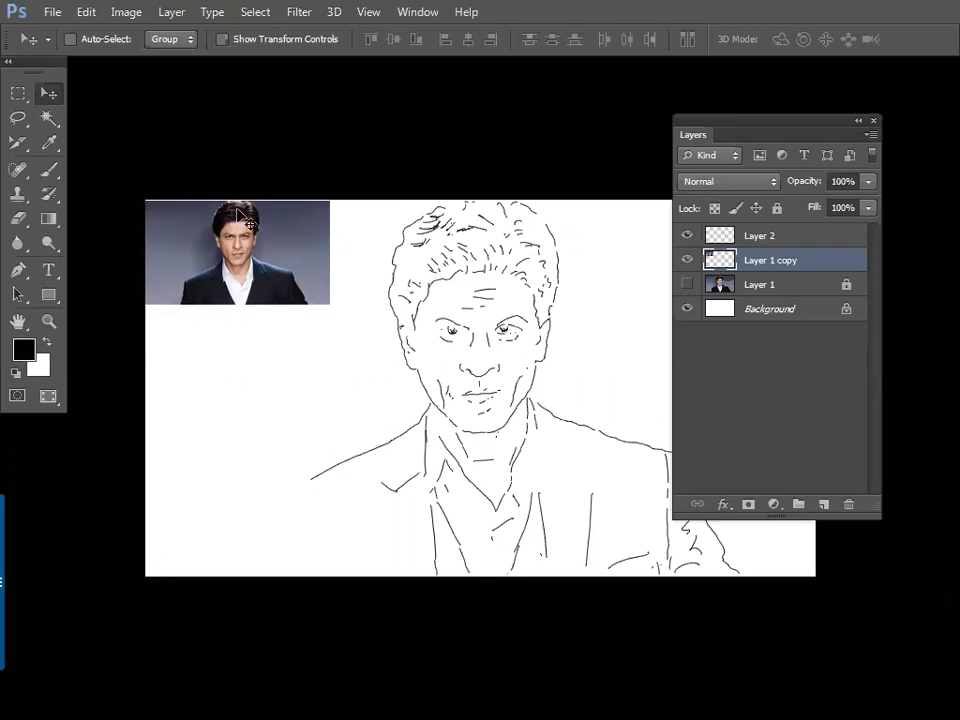
pyautogui.hotkey('ctrl', '-')
pyautogui.hotkey('ctrl', '+')
pyautogui.hotkey('ctrl', '+')
pyautogui.hotkey('ctrl', '+')
pyautogui.hotkey('ctrl', '-')
pyautogui.hotkey('ctrl', '-')
pyautogui.press('m')
pyautogui.hotkey('ctrl', 'a')
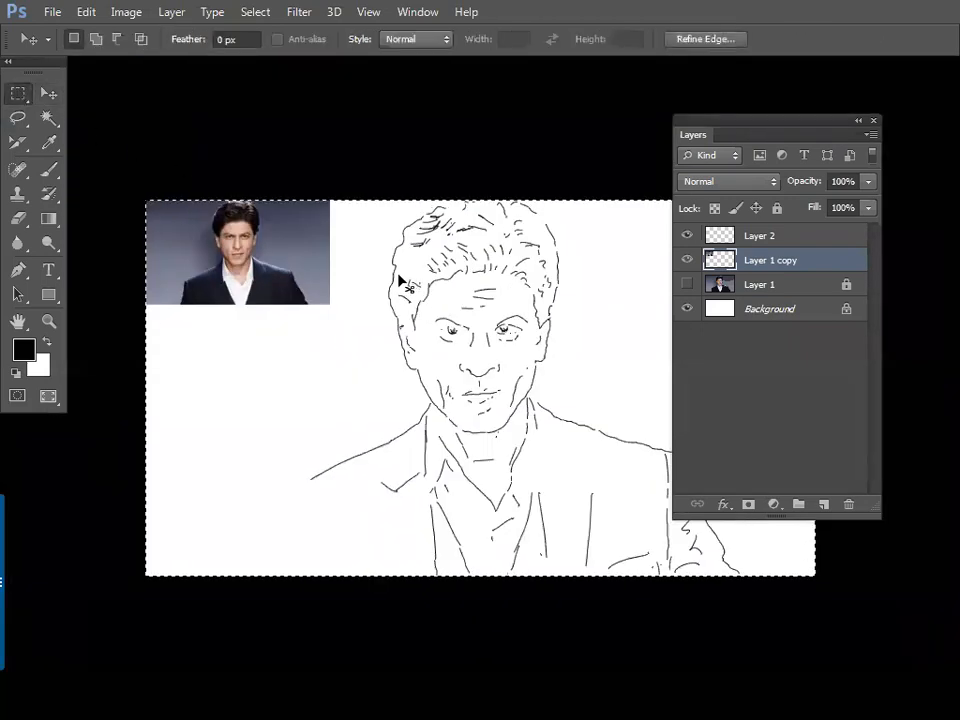
# Step: Switch to Paint and paste the copied Layer 1 copy contents into the notes beside the radial pattern
pyautogui.hotkey('alt', 'Tab')
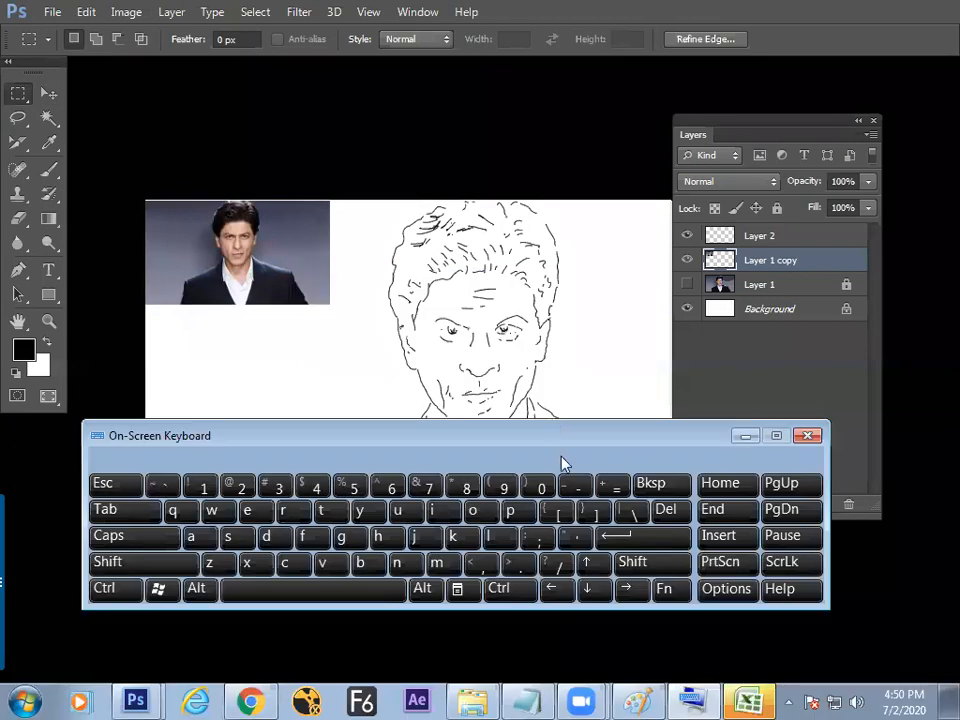
pyautogui.click(745, 436)
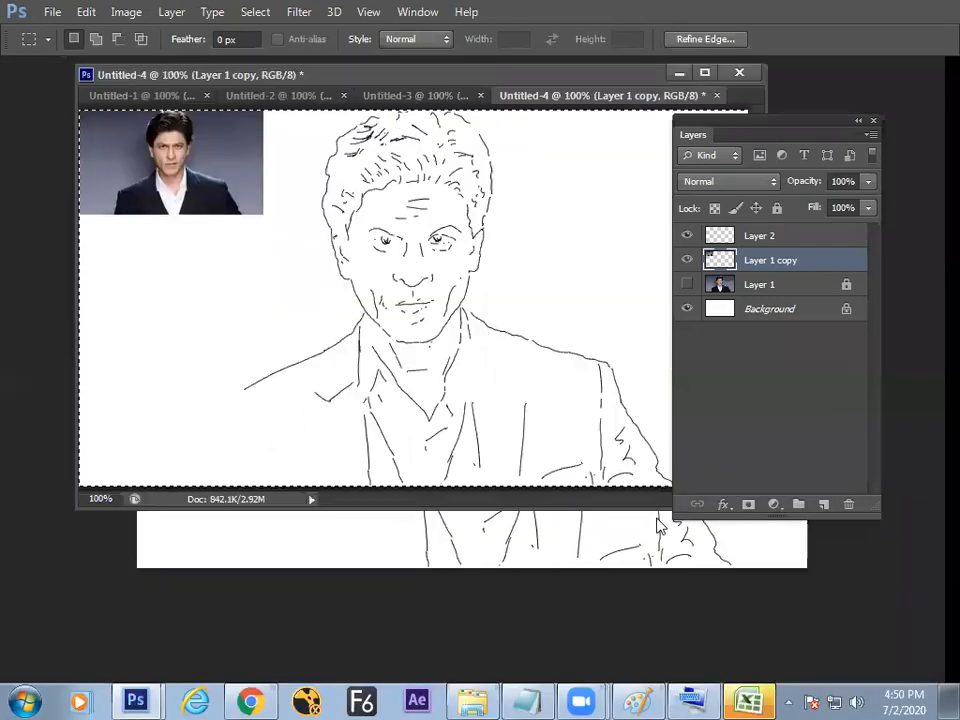
pyautogui.click(637, 700)
pyautogui.moveTo(934, 317); pyautogui.dragTo(935, 386)
pyautogui.click(887, 392)
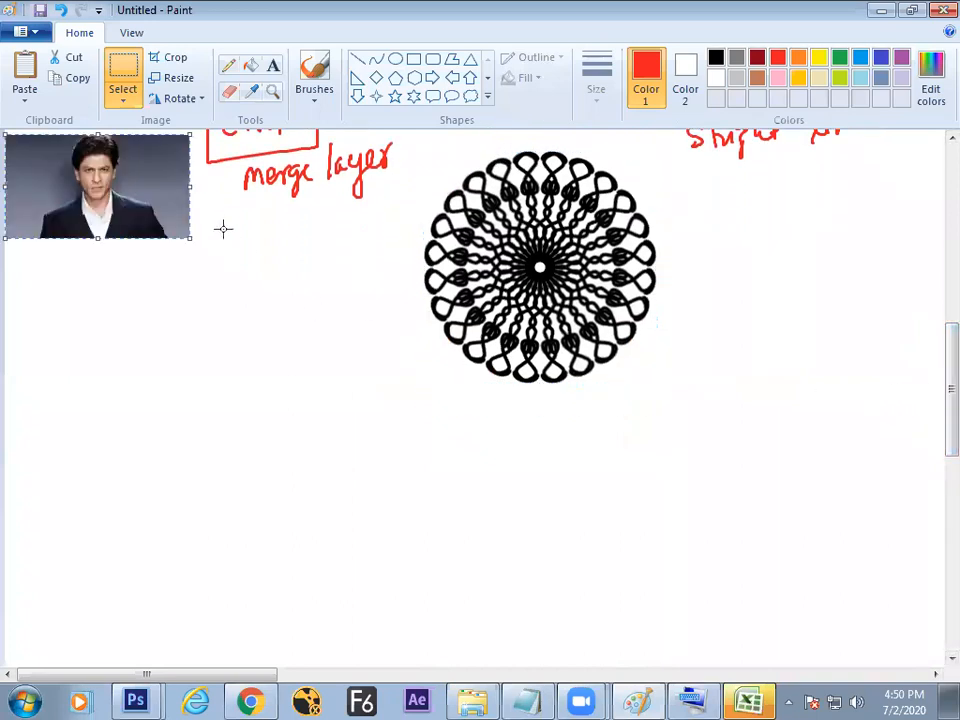
# Step: Switch back to Photoshop, activate Layer 2, select the whole canvas, and copy all visible layers with Copy Merged
pyautogui.hotkey('alt', 'Tab')
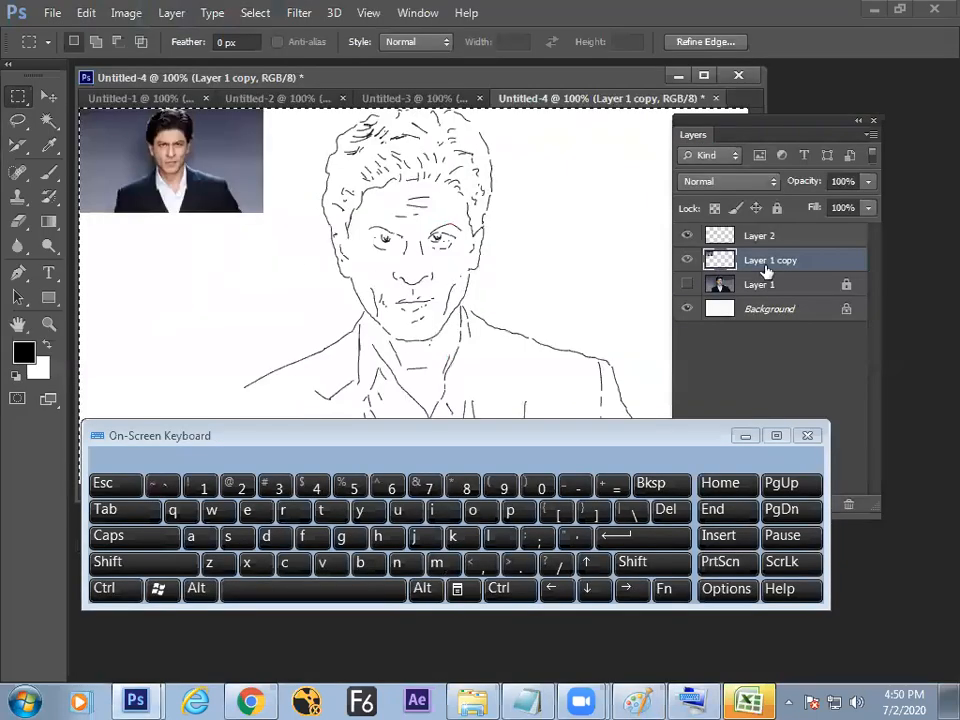
pyautogui.click(760, 238)
pyautogui.press('shift')
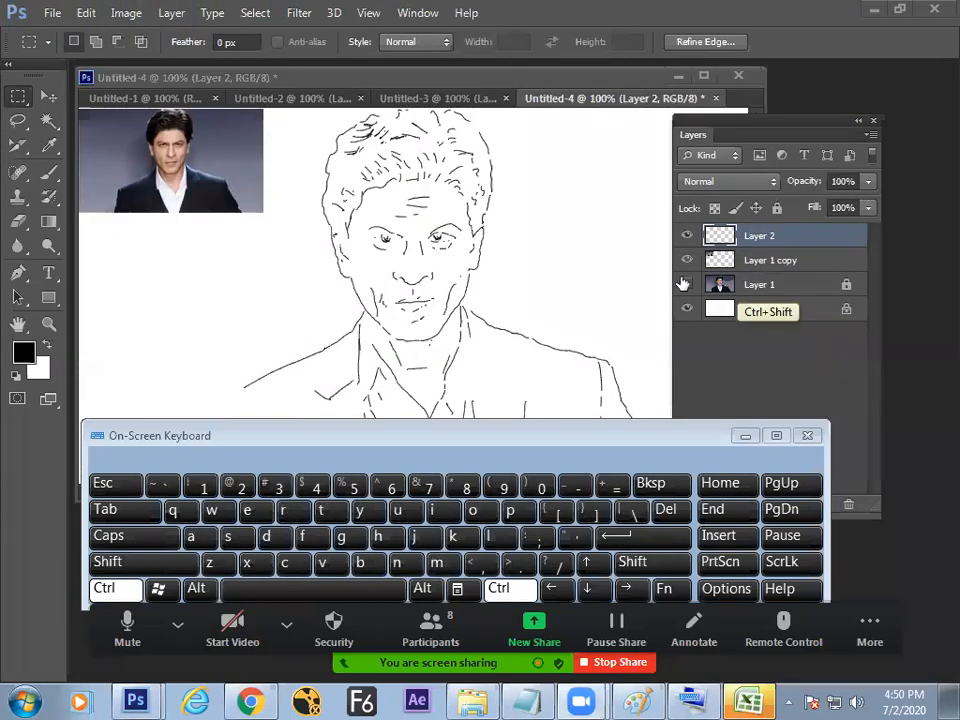
pyautogui.hotkey('ctrl', 'a')
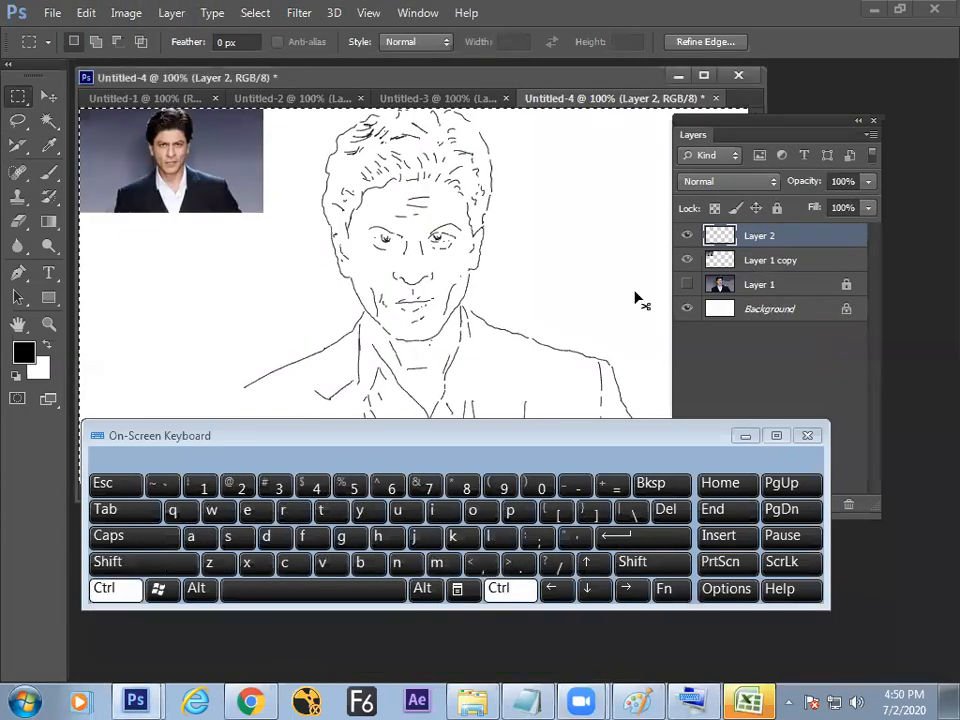
pyautogui.click(92, 14)
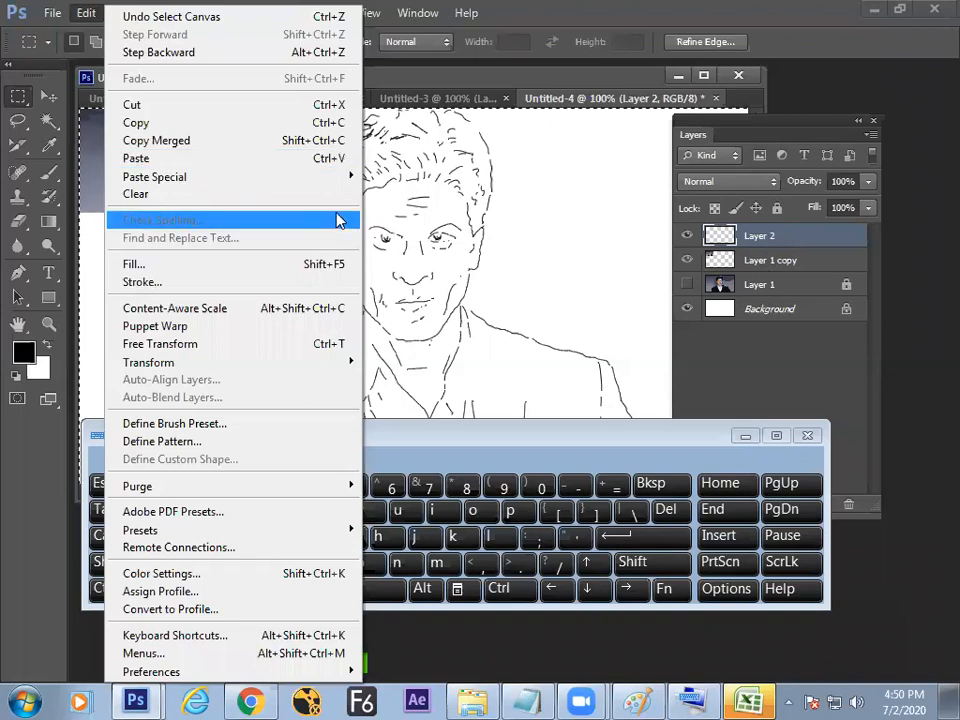
pyautogui.click(286, 151)
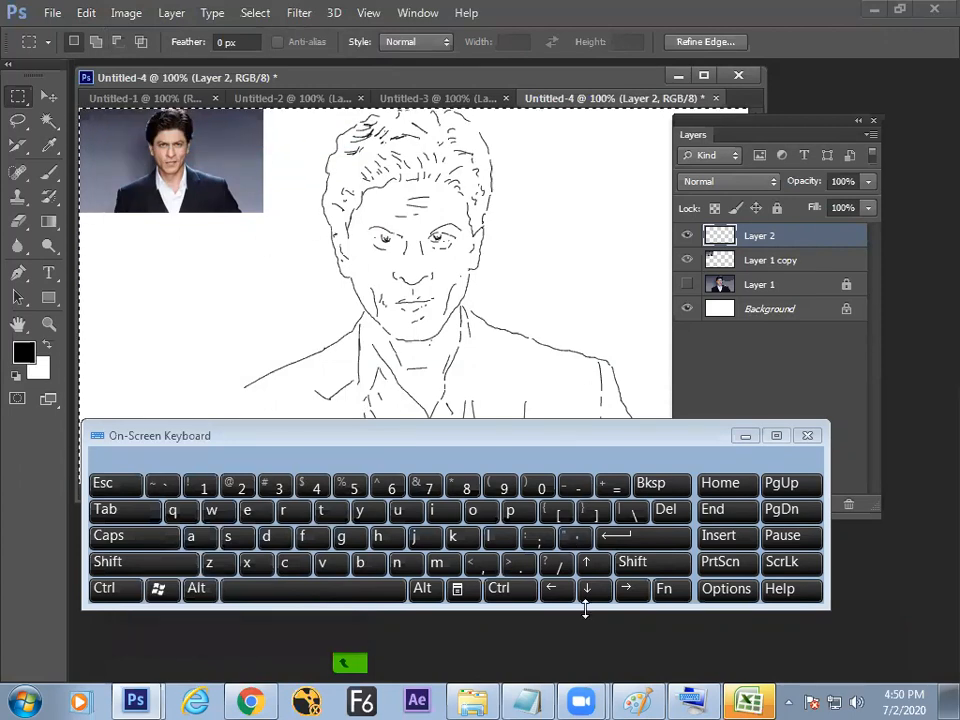
# Step: Switch to Paint and paste the merged image of the tracing and small reference photo into the notes
pyautogui.click(637, 701)
pyautogui.click(745, 436)
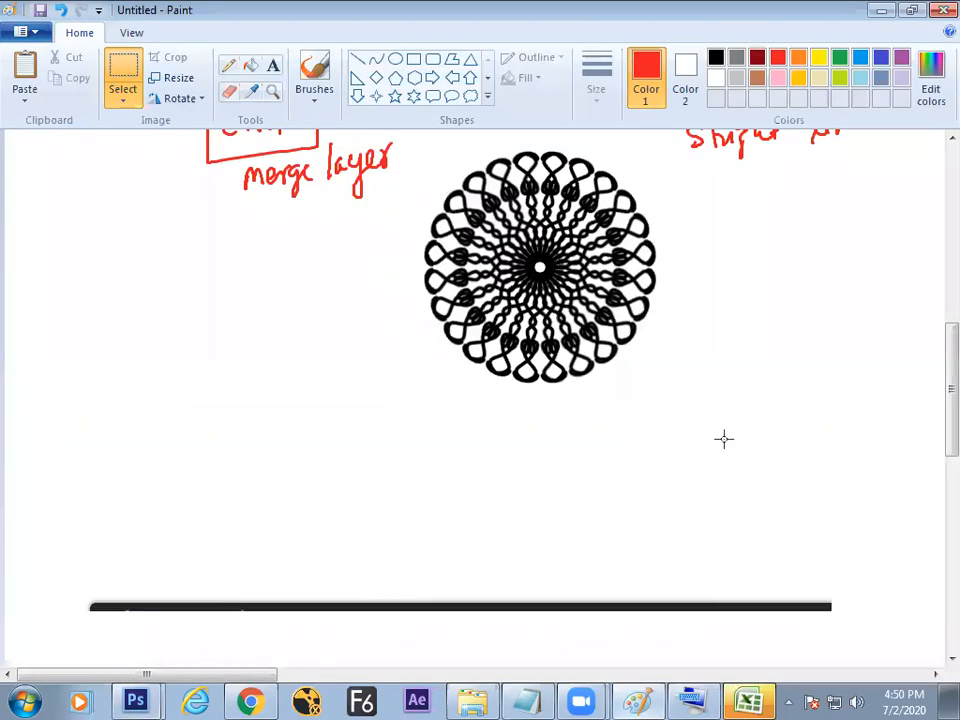
pyautogui.hotkey('ctrl', 'v')
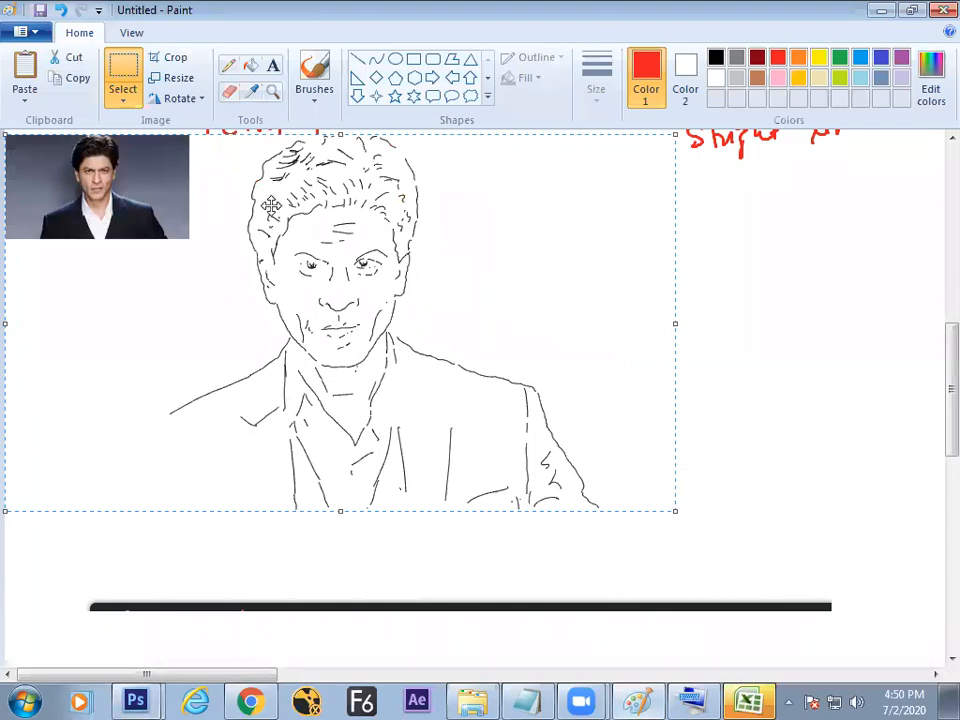
# Step: Resize the pasted tracing image to 50 percent and place it in the blank area beneath the "merge layer" note
pyautogui.click(184, 82)
pyautogui.moveTo(231, 208); pyautogui.dragTo(129, 214)
pyautogui.write('50')
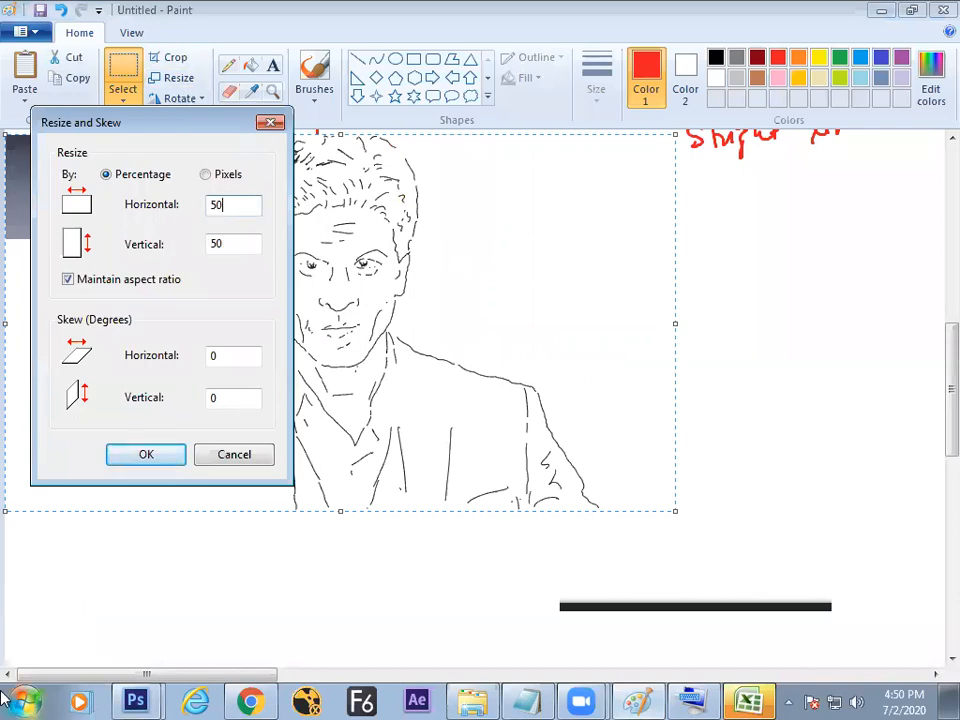
pyautogui.press('Return')
pyautogui.moveTo(199, 214)
pyautogui.mouseDown()
pyautogui.moveTo(257, 413)
pyautogui.moveTo(266, 426)
pyautogui.moveTo(285, 414)
pyautogui.moveTo(274, 399)
pyautogui.moveTo(259, 416)
pyautogui.moveTo(253, 407)
pyautogui.moveTo(264, 422)
pyautogui.mouseUp()
pyautogui.click(431, 448)
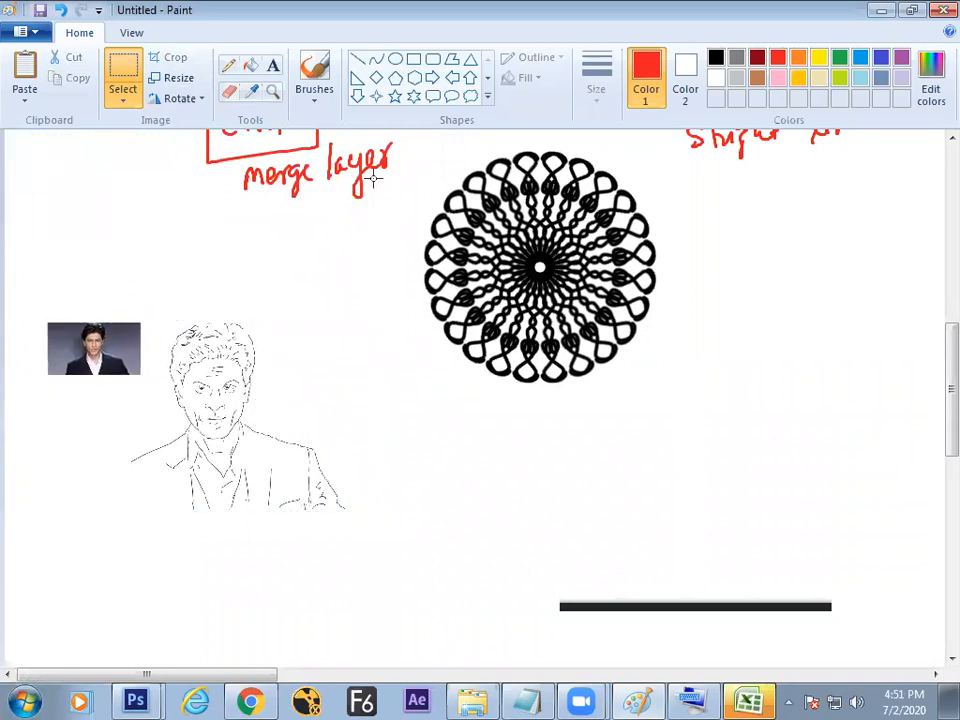
# Step: Handwrite the red brush labels "Photo tracing" below the circular pattern and "Radial" beside it
pyautogui.click(314, 75)
pyautogui.moveTo(428, 462)
pyautogui.mouseDown()
pyautogui.moveTo(428, 420)
pyautogui.moveTo(454, 440)
pyautogui.moveTo(482, 418)
pyautogui.moveTo(499, 440)
pyautogui.moveTo(660, 420)
pyautogui.mouseUp()
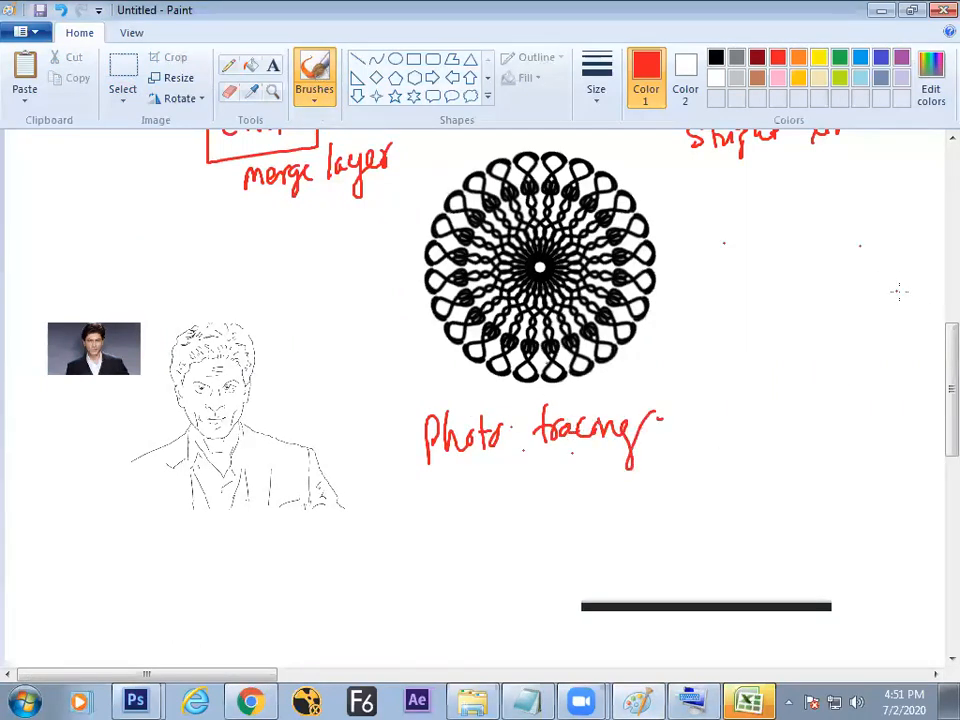
pyautogui.scroll(3, 934, 362)
pyautogui.moveTo(725, 340)
pyautogui.mouseDown()
pyautogui.moveTo(772, 366)
pyautogui.moveTo(787, 343)
pyautogui.moveTo(806, 356)
pyautogui.moveTo(848, 353)
pyautogui.mouseUp()
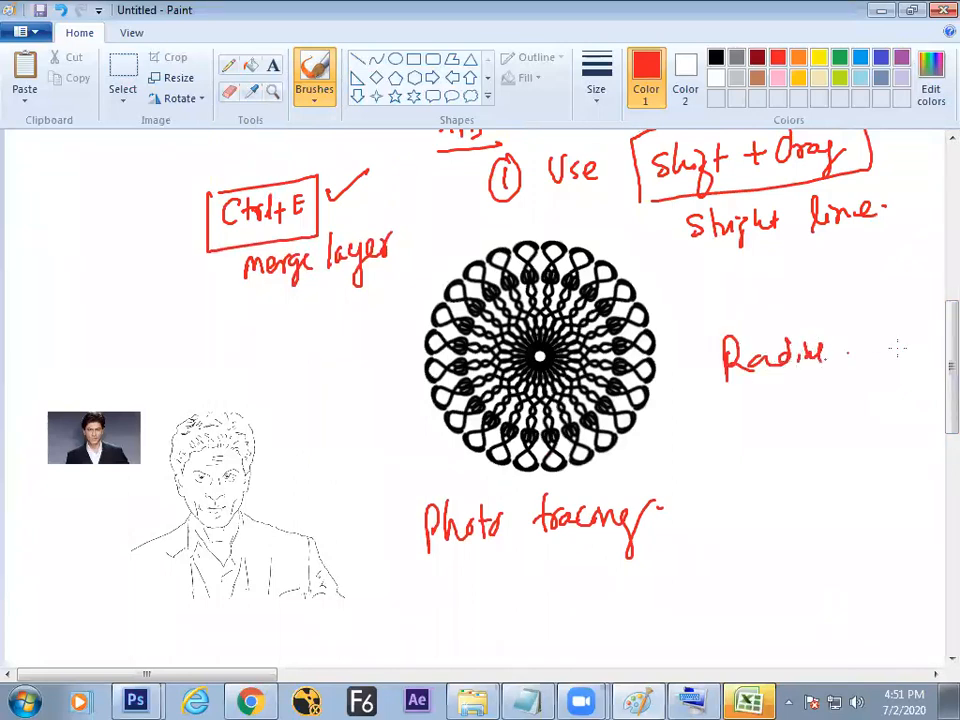
pyautogui.scroll(5, 932, 325)
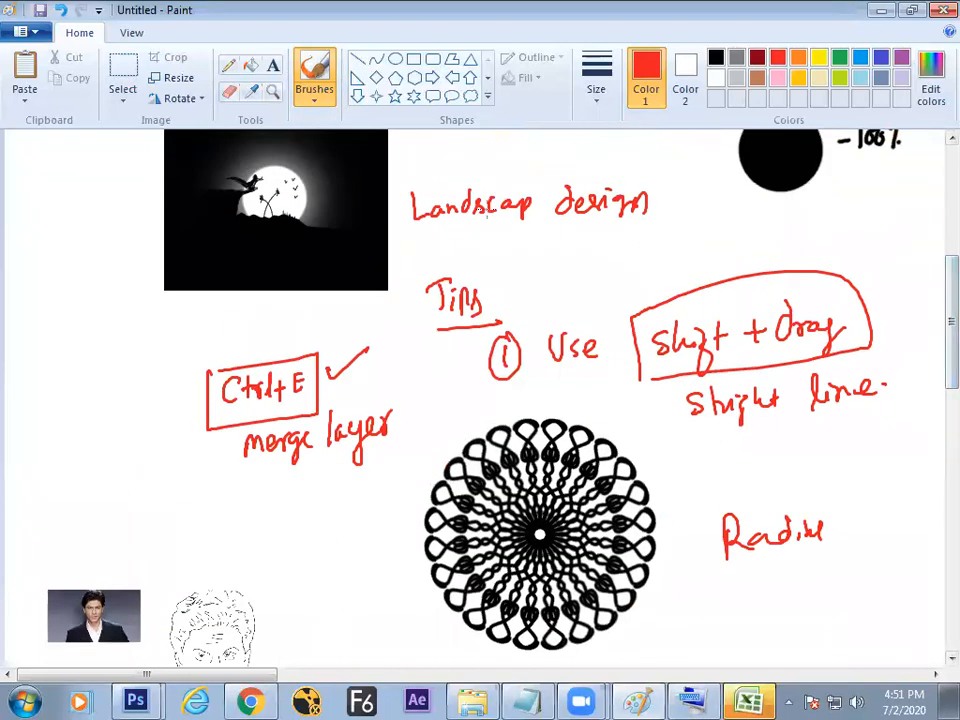
pyautogui.scroll(-4, 934, 321)
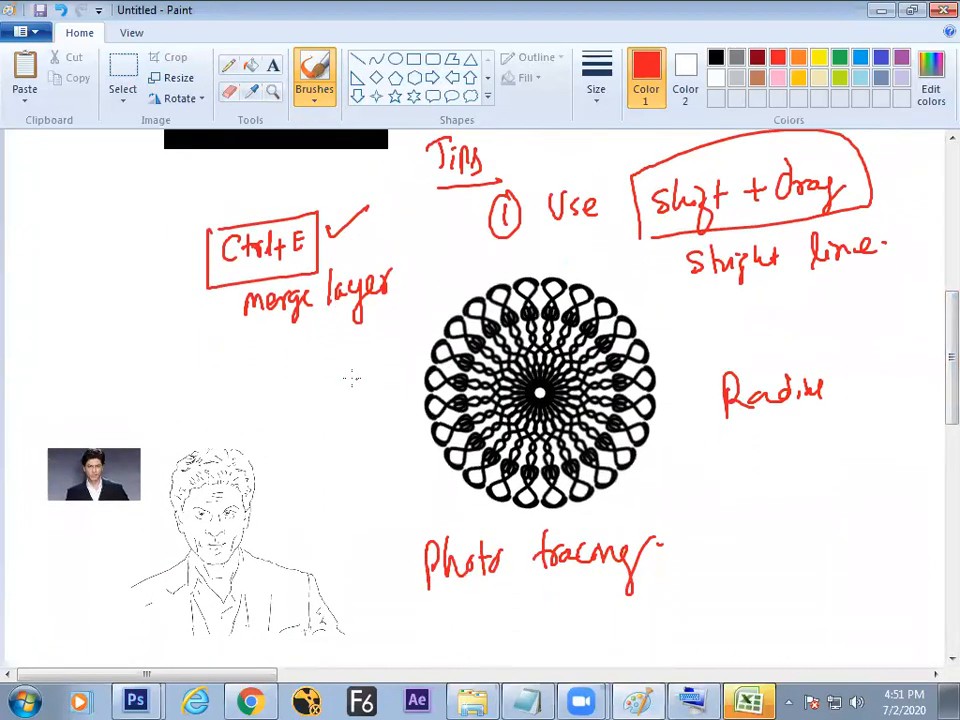
# Step: Switch back to Photoshop and clear the canvas selection
pyautogui.hotkey('alt', 'Tab')
pyautogui.press('ctrl')
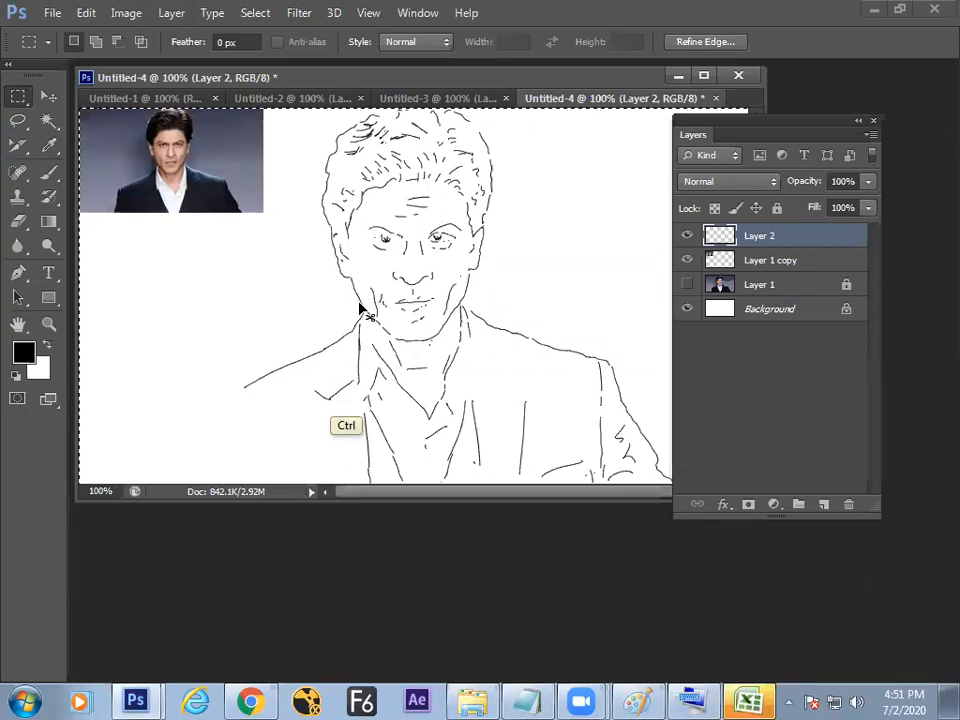
pyautogui.hotkey('ctrl', 'd')
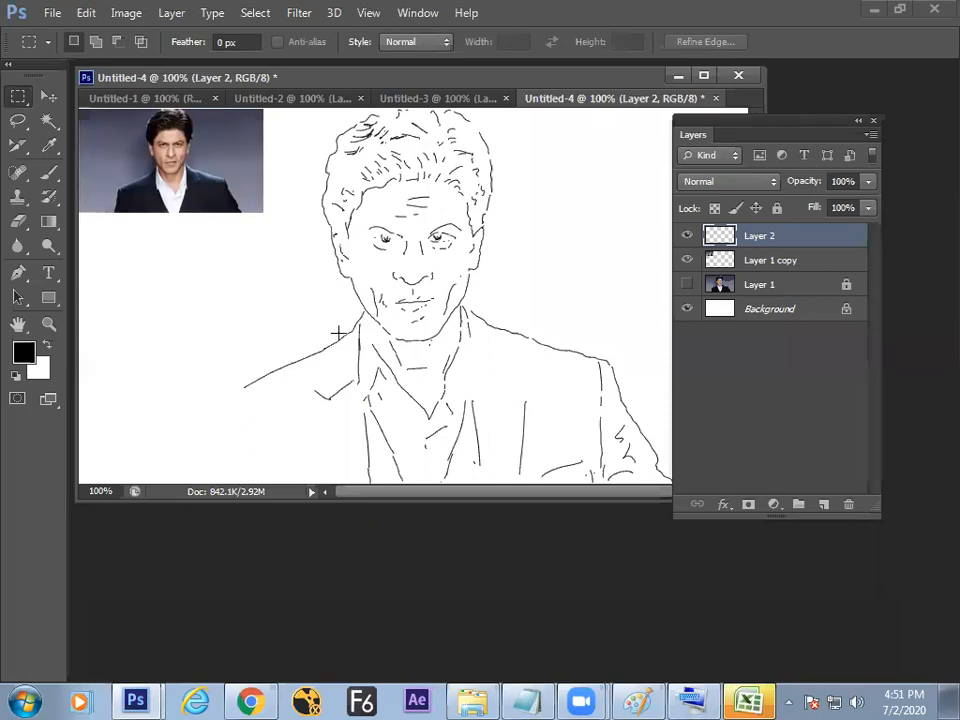
# Step: Choose the Brush Tool from among the brush, pencil and mixer brush variants
pyautogui.click(48, 172)
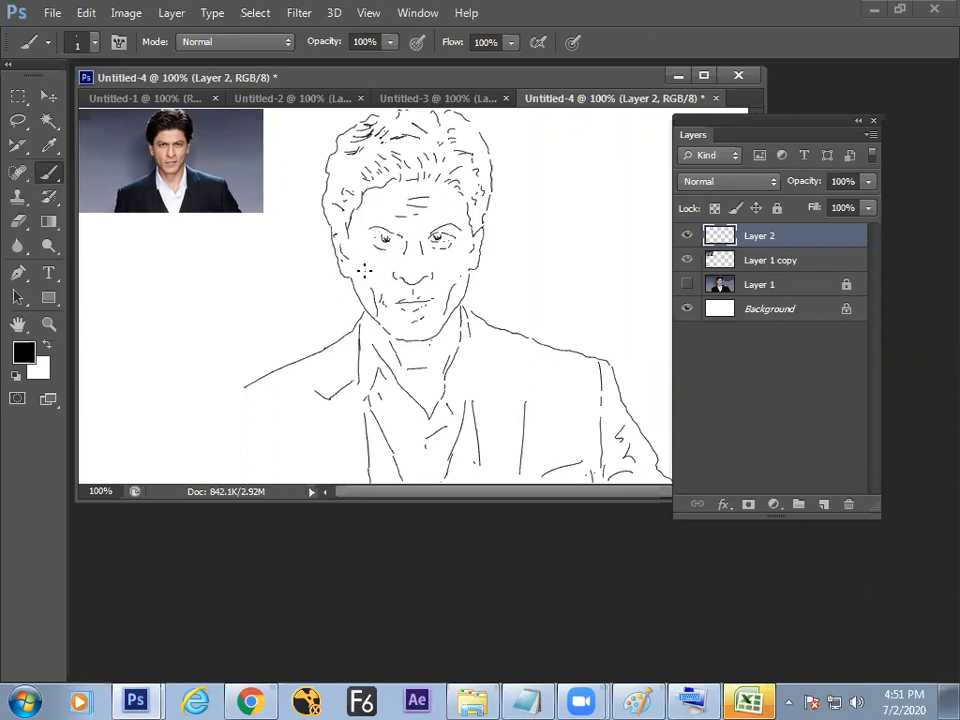
pyautogui.rightClick(53, 174)
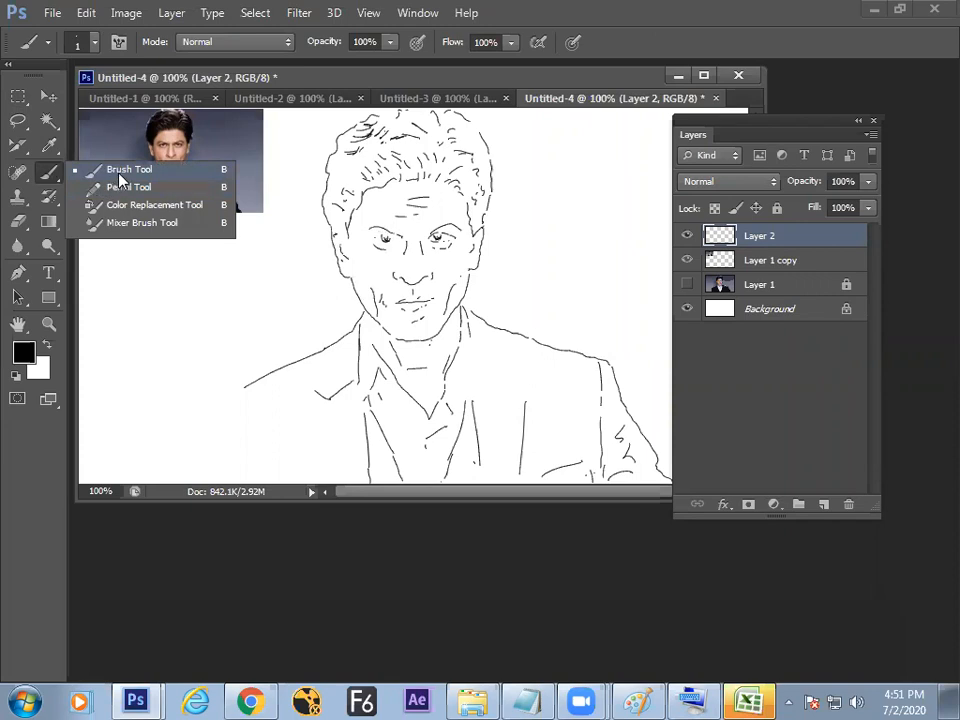
pyautogui.click(141, 169)
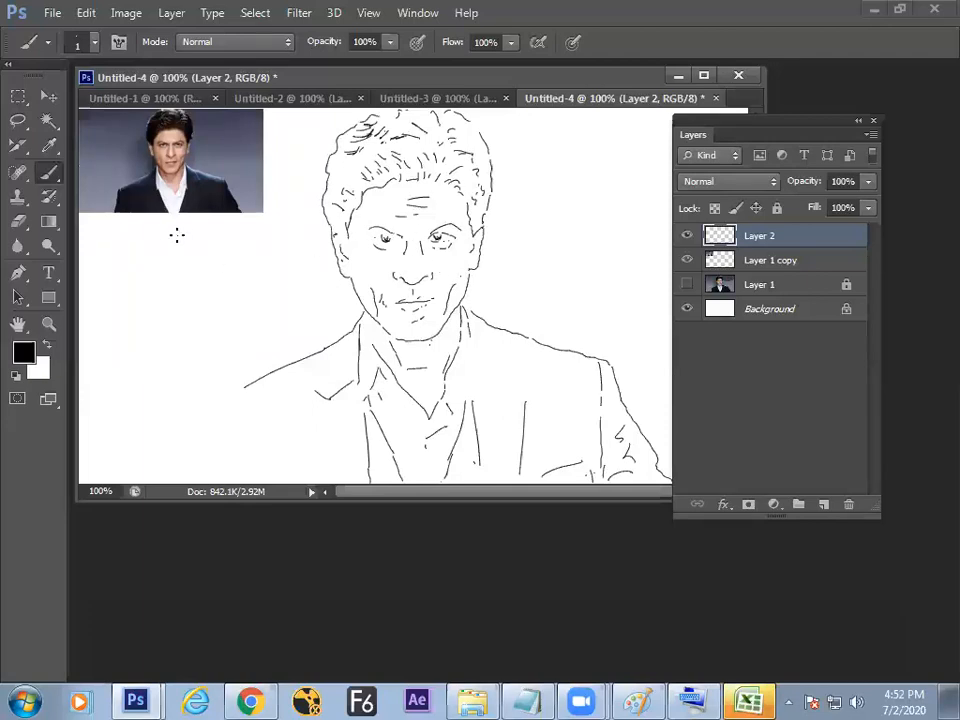
pyautogui.rightClick(48, 174)
pyautogui.click(106, 173)
# Step: Toggle the visibility of Layer 1, Layer 2 and Layer 1 copy, leaving only Layer 1 copy shown above the background
pyautogui.click(686, 284)
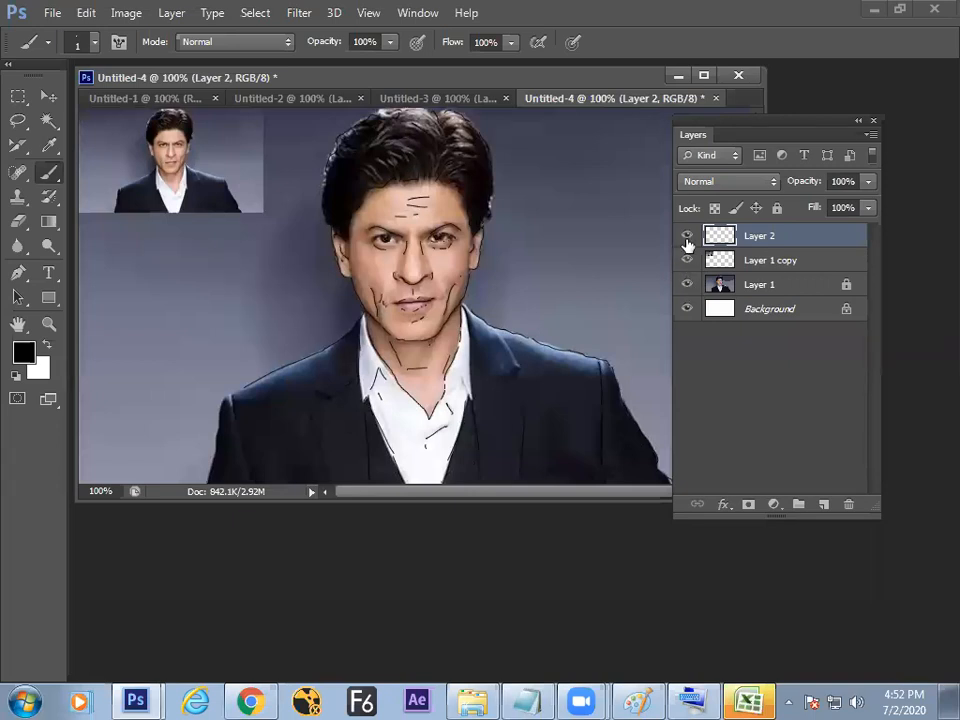
pyautogui.click(686, 236)
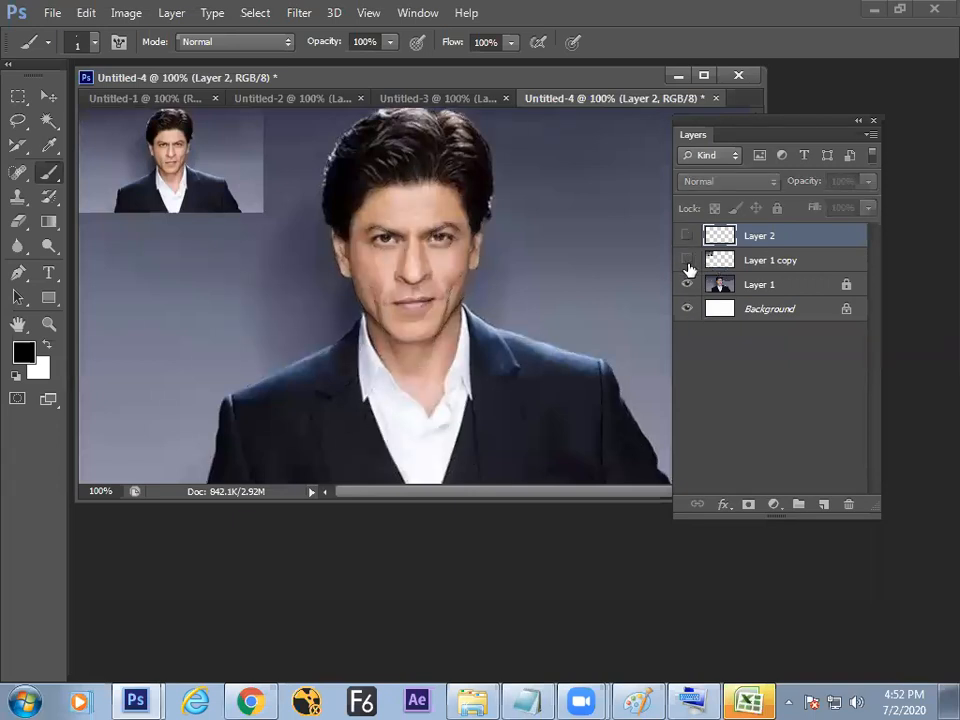
pyautogui.click(686, 260)
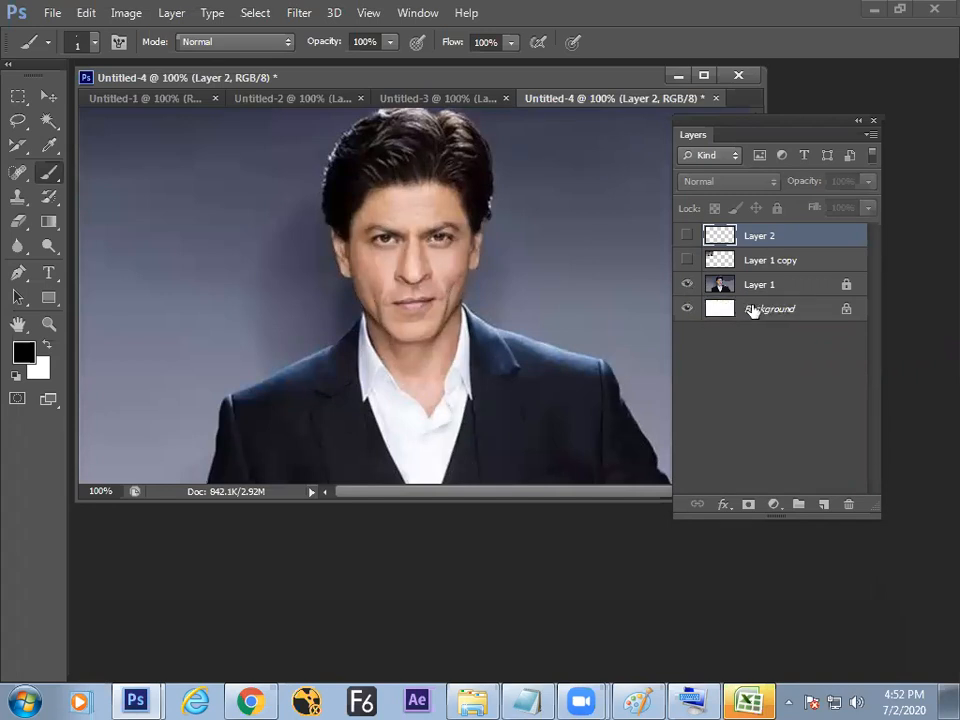
pyautogui.click(686, 283)
pyautogui.click(686, 260)
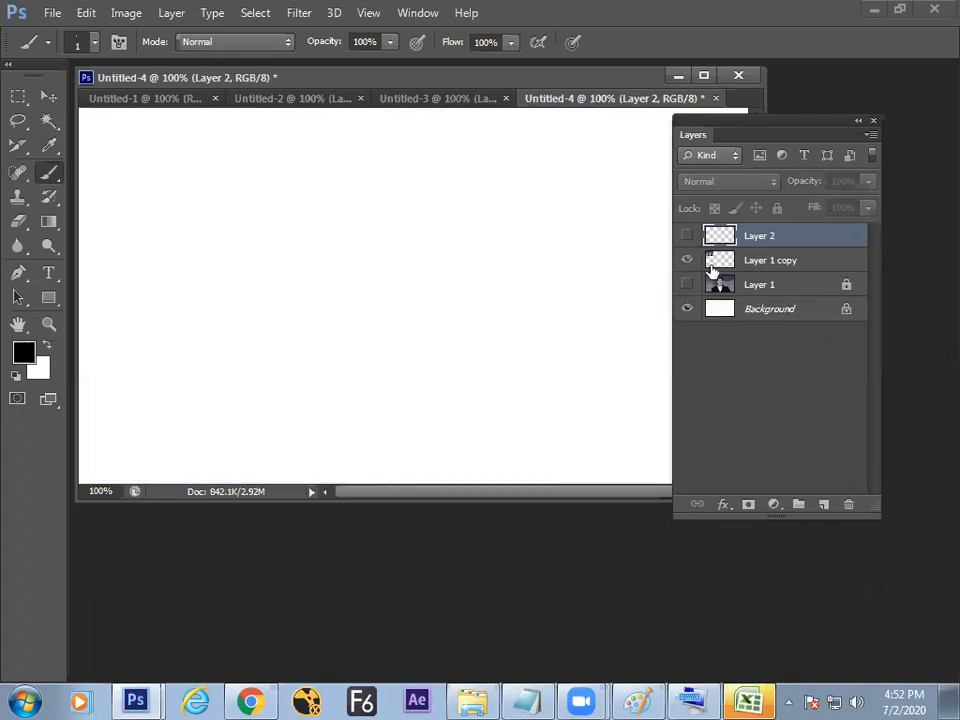
# Step: Show Layer 2 again over the reference photo and select the Background layer
pyautogui.click(686, 235)
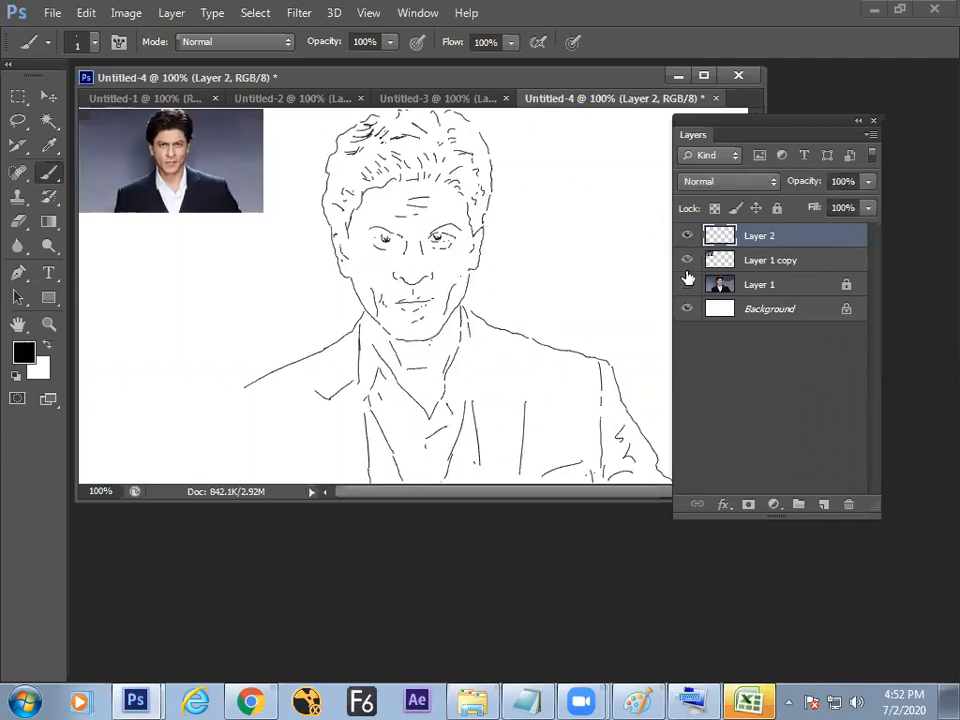
pyautogui.click(758, 312)
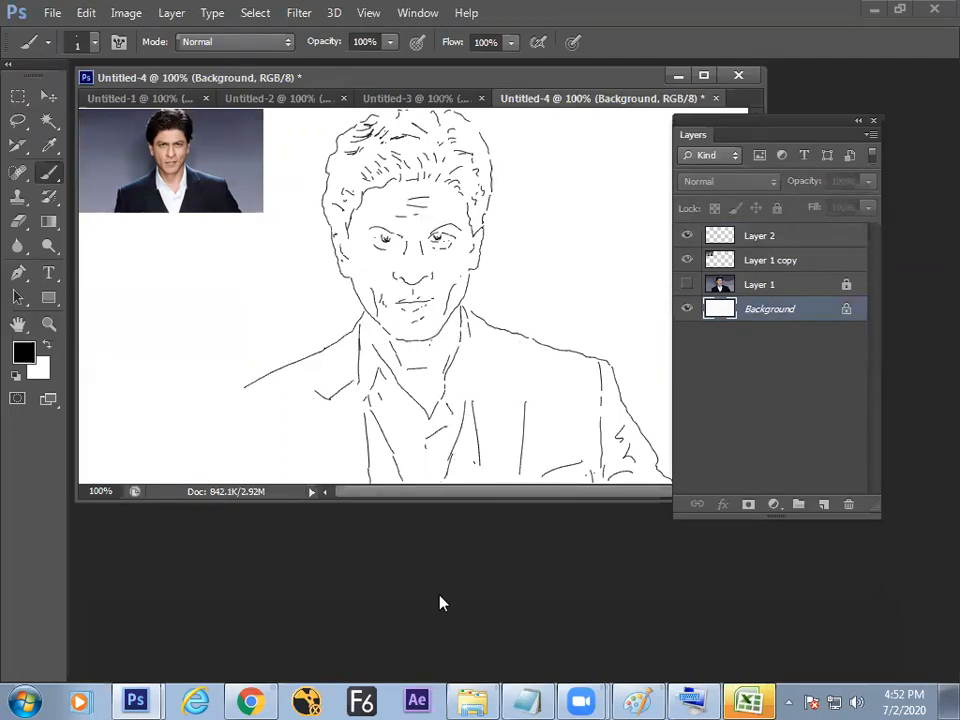
# Step: Look over the pattern artwork in Untitled-3 and Untitled-2, and return to Untitled-4
pyautogui.click(438, 100)
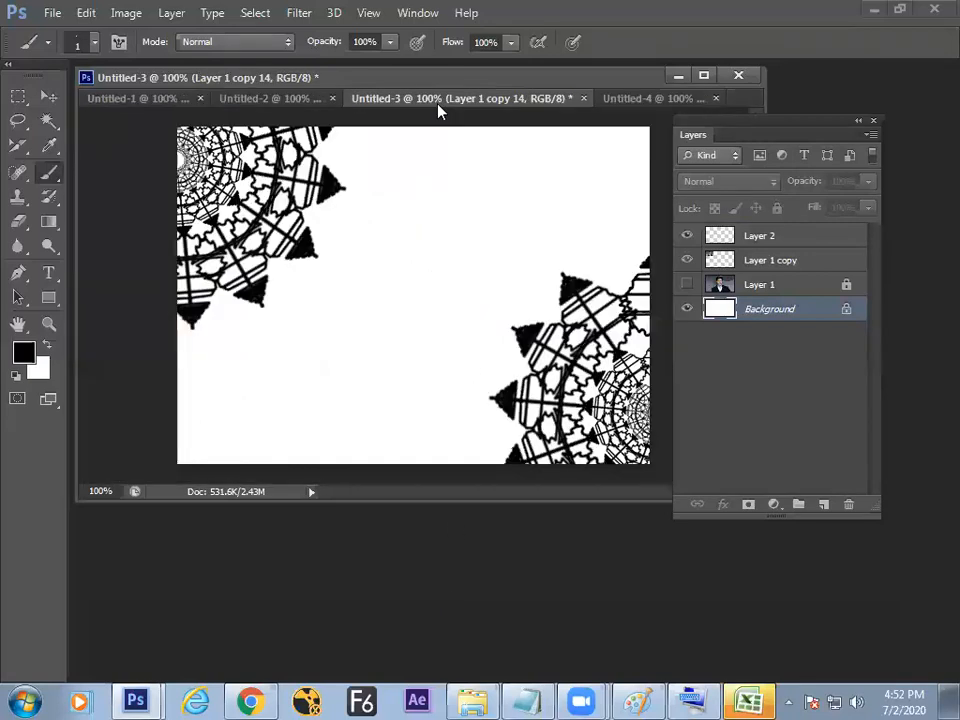
pyautogui.click(280, 100)
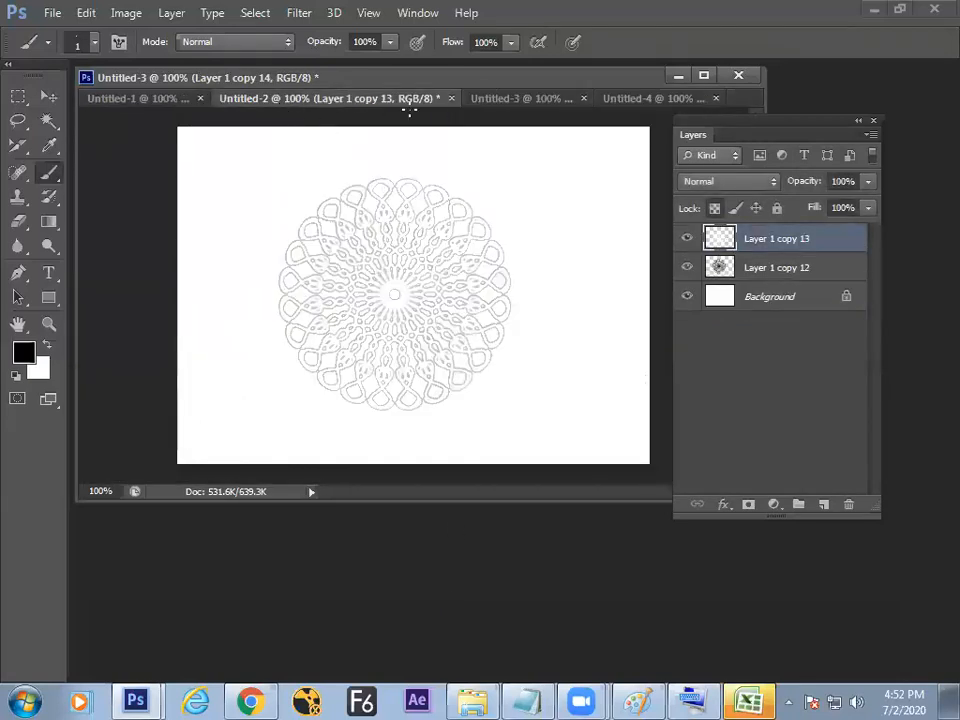
pyautogui.click(510, 100)
pyautogui.click(634, 100)
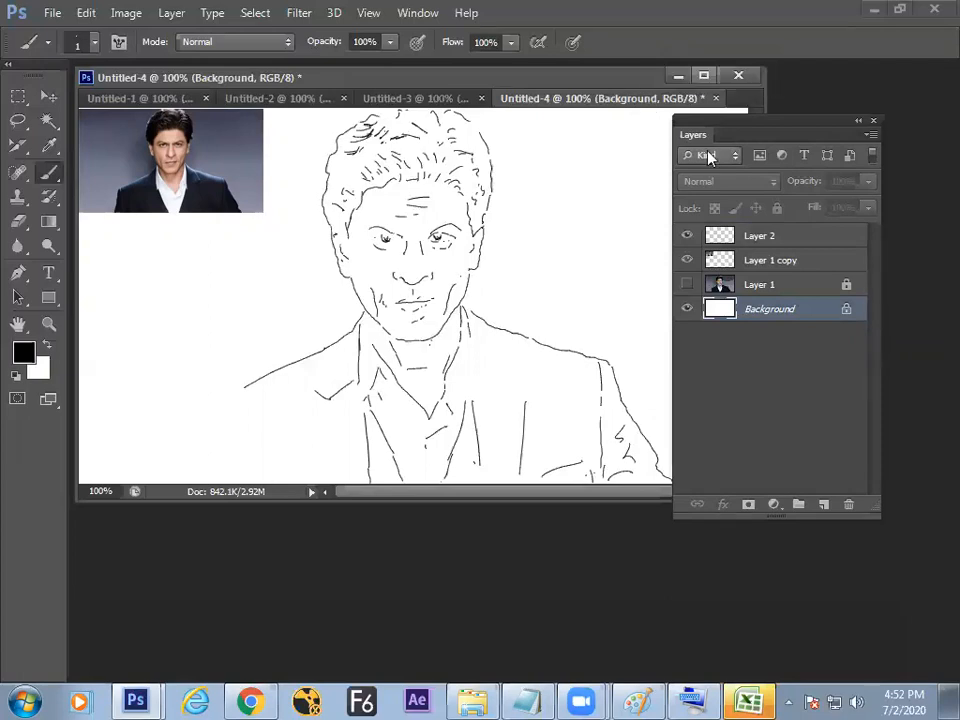
# Step: Copy the full canvas from Layer 2 only, paste it into the Paint notes, and delete the pasted tracing
pyautogui.click(752, 240)
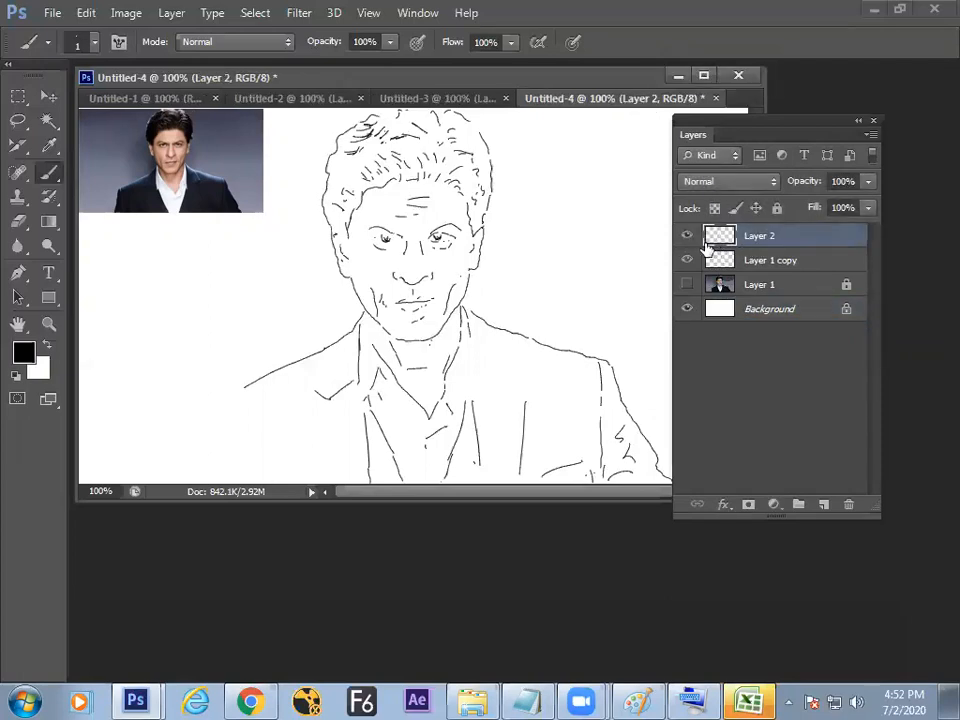
pyautogui.click(86, 12)
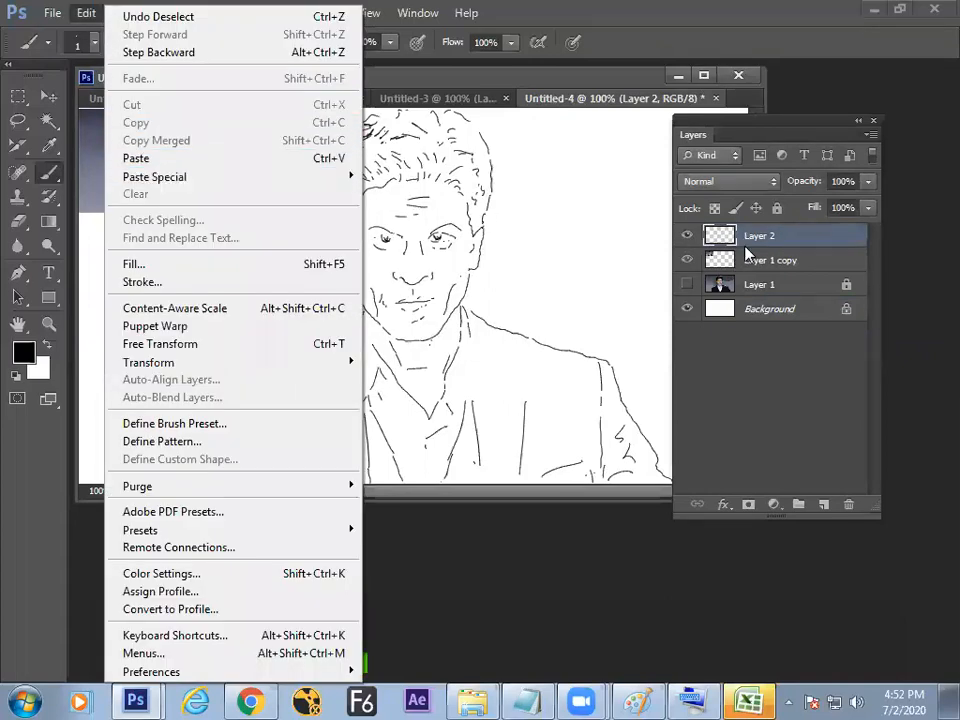
pyautogui.click(747, 250)
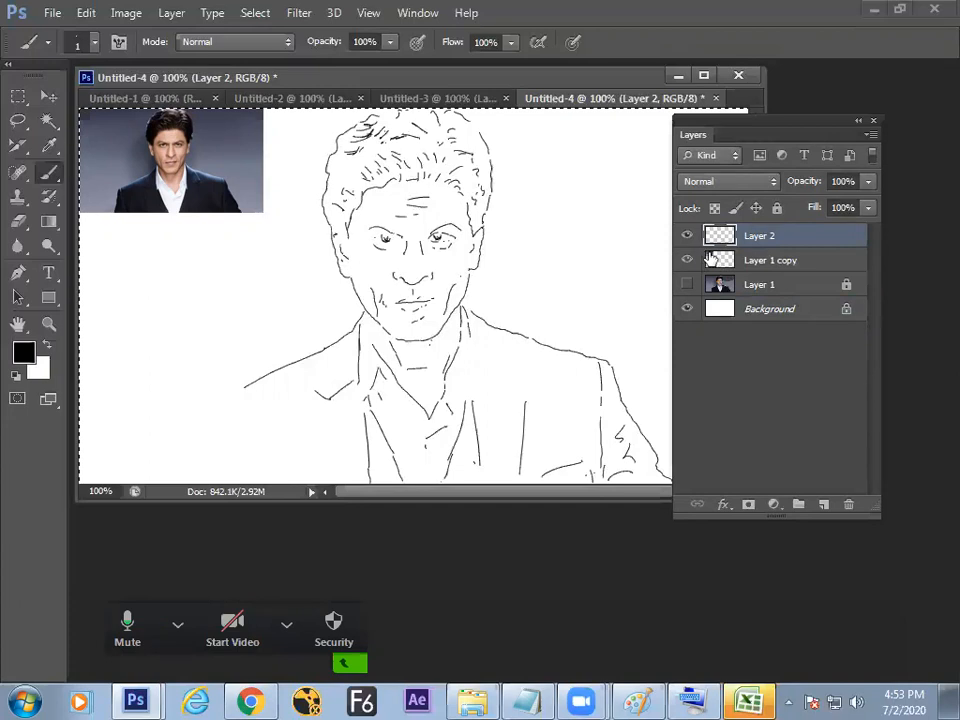
pyautogui.hotkey('ctrl', 'a')
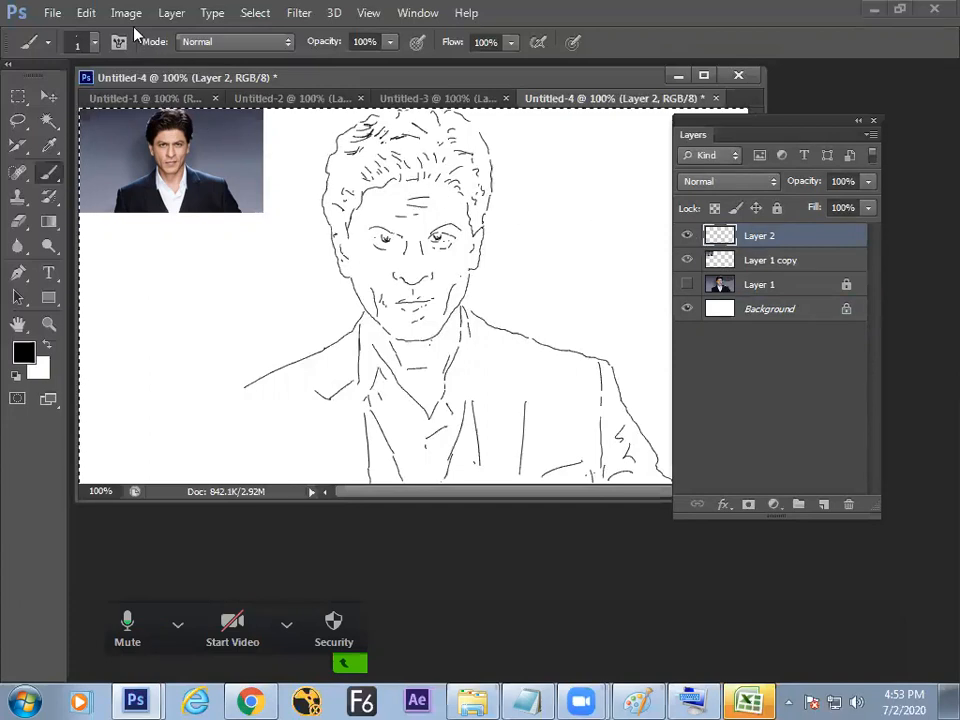
pyautogui.click(86, 12)
pyautogui.click(135, 124)
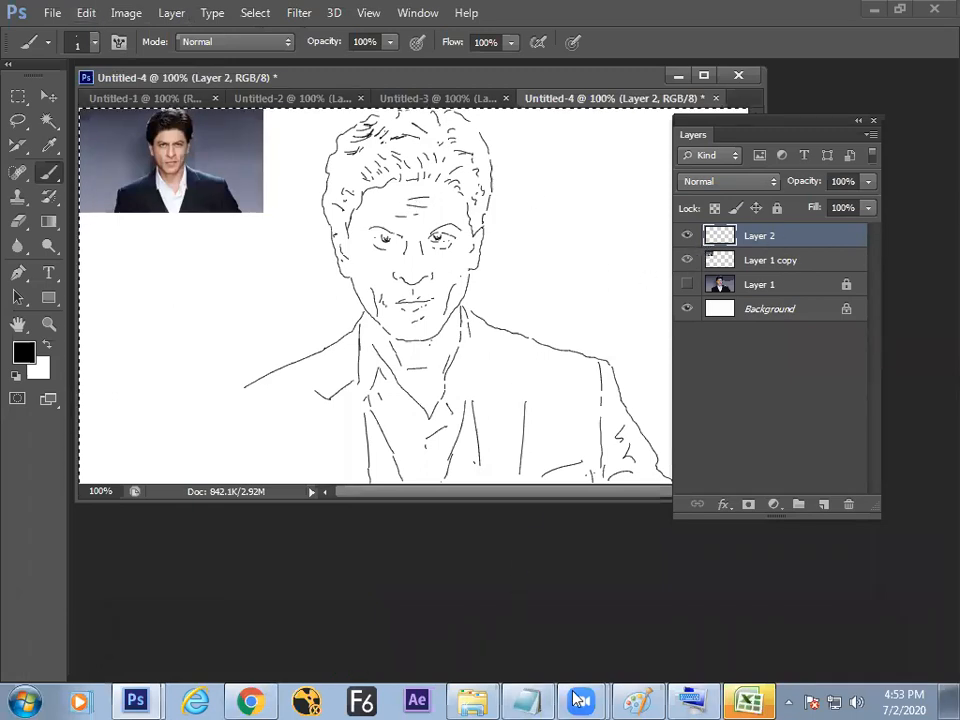
pyautogui.click(637, 700)
pyautogui.hotkey('ctrl', 'v')
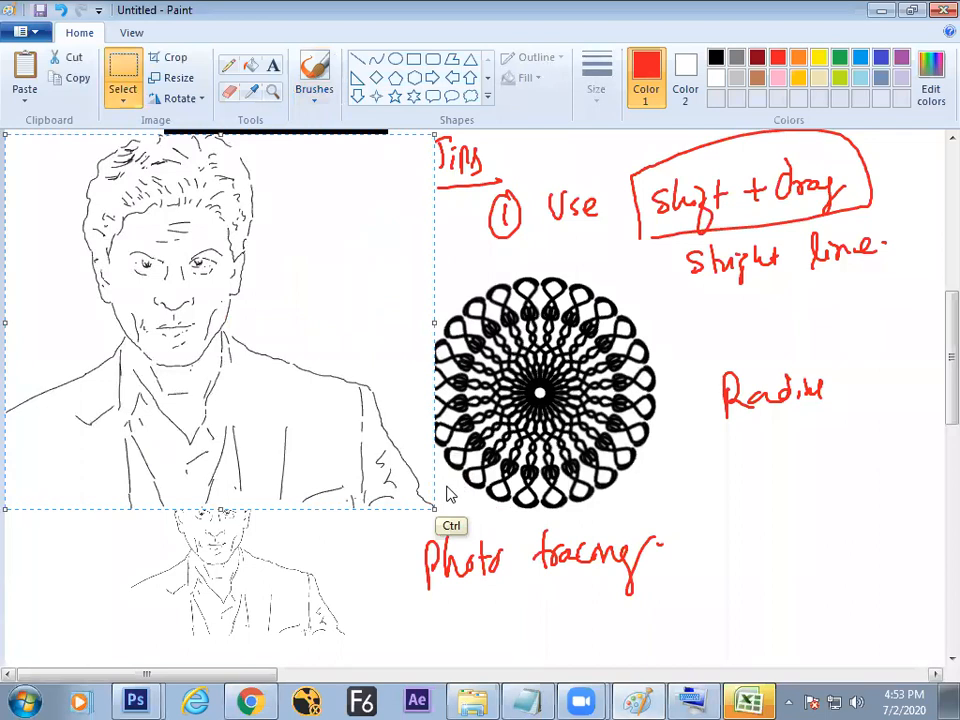
pyautogui.press('Delete')
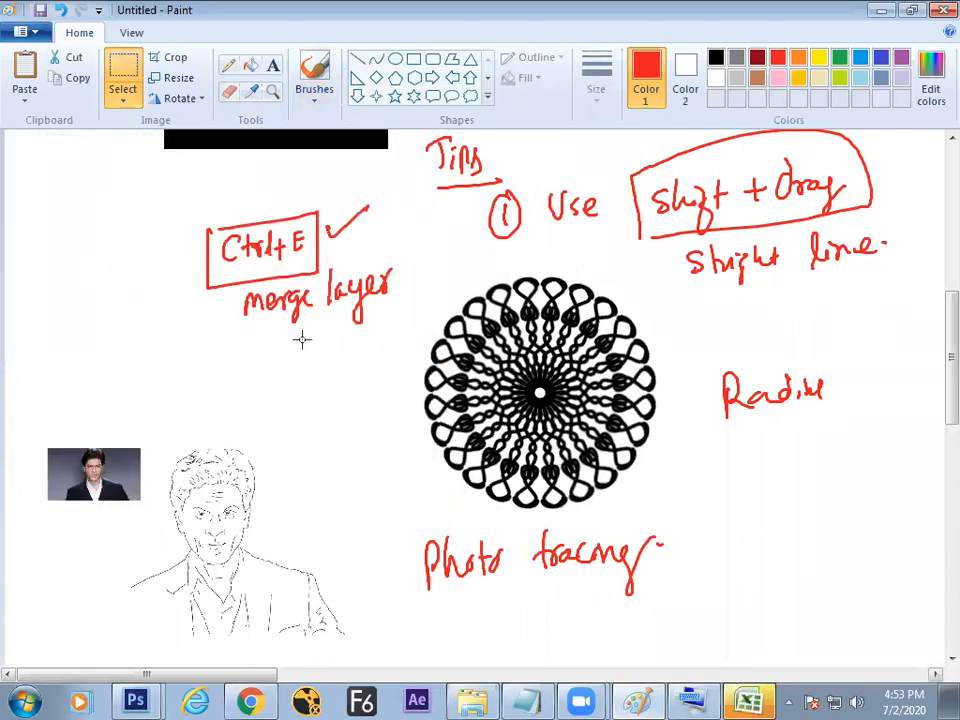
# Step: Return to Photoshop, use Copy Merged on all visible layers, paste the result into Paint, and delete that pasted image
pyautogui.hotkey('alt', 'Tab')
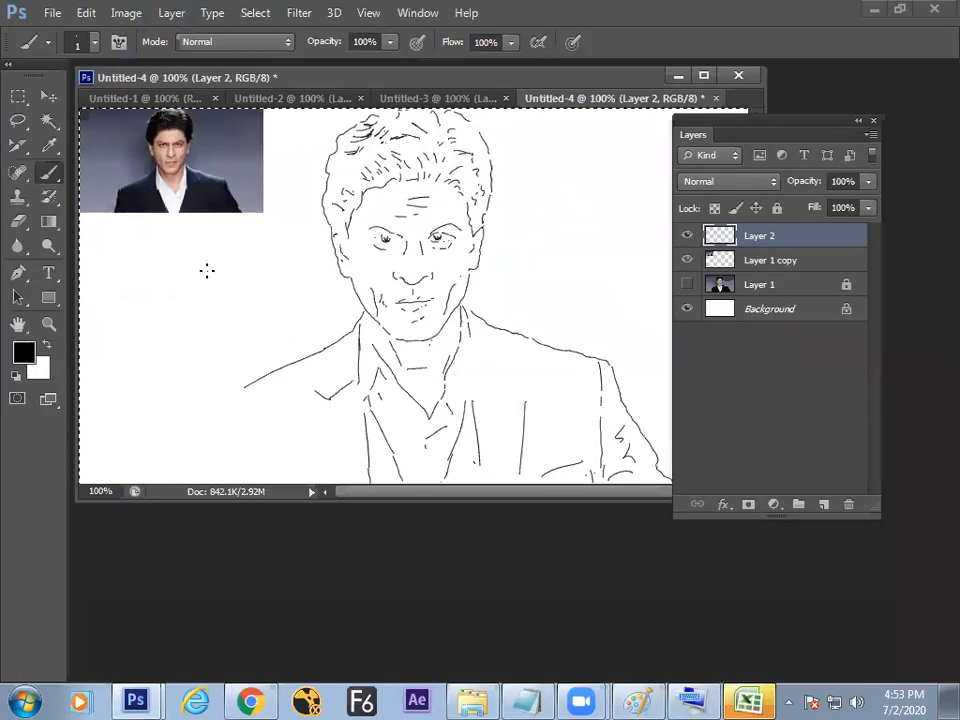
pyautogui.click(86, 12)
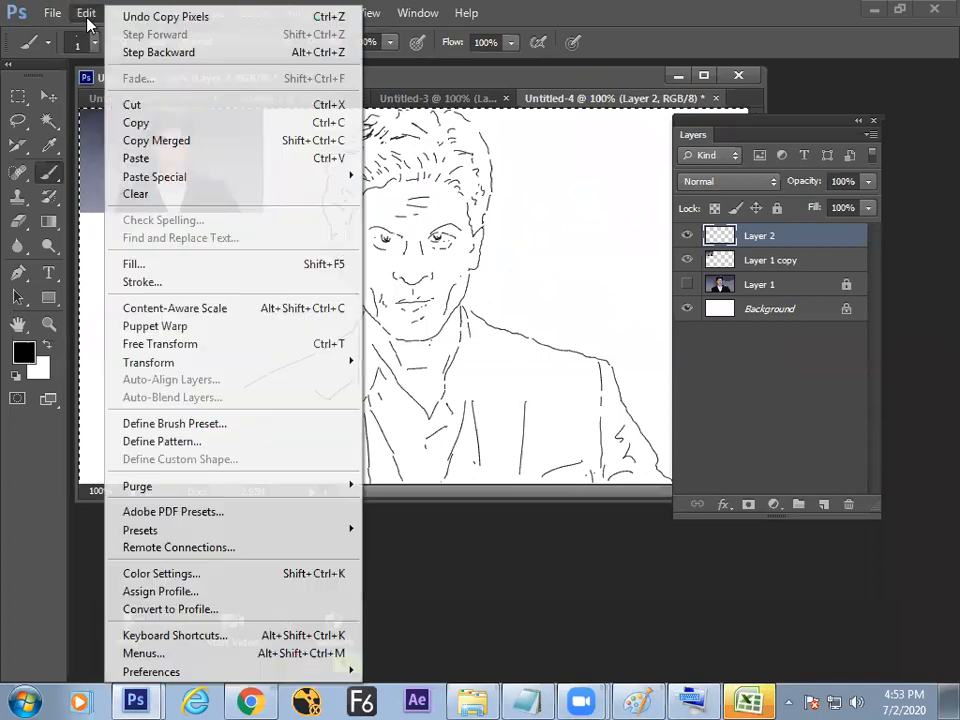
pyautogui.click(135, 143)
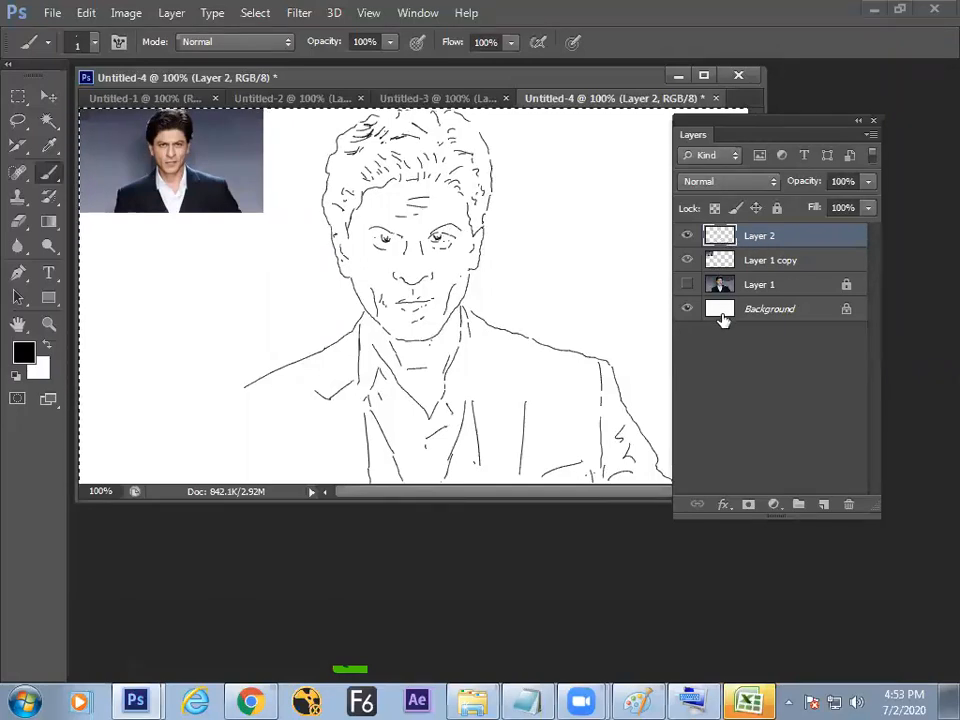
pyautogui.hotkey('alt', 'Tab')
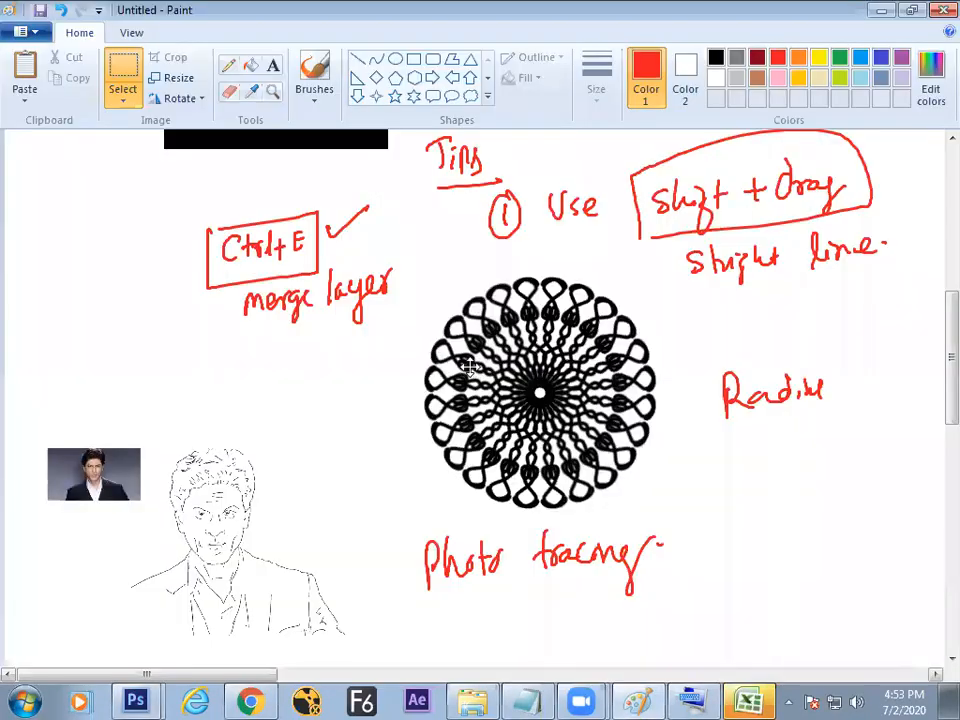
pyautogui.hotkey('ctrl', 'v')
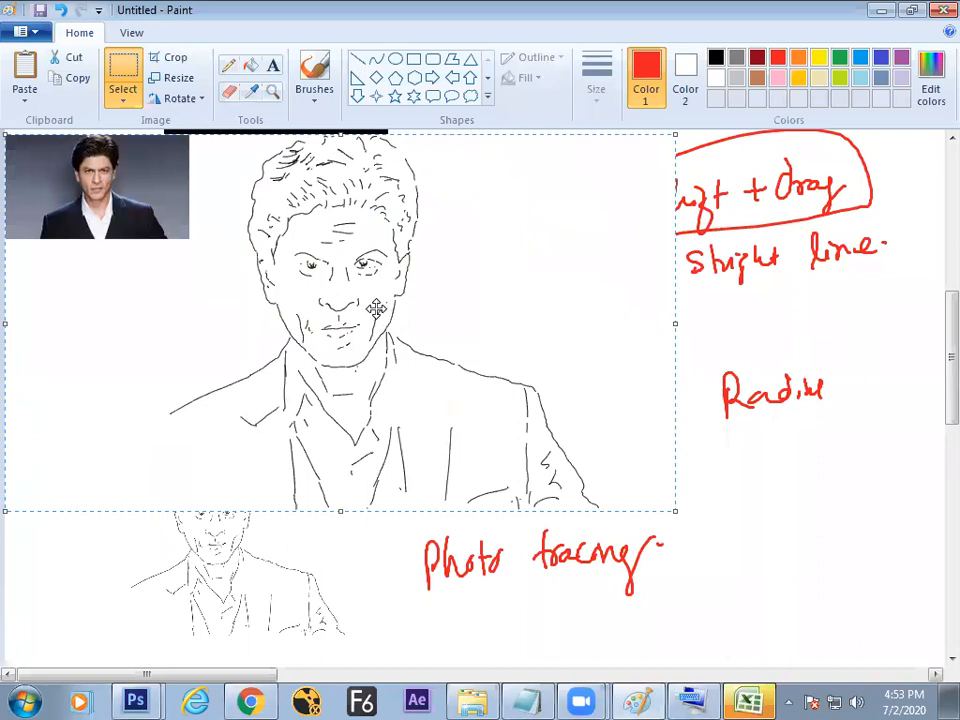
pyautogui.press('Delete')
# Step: Switch back to Photoshop, show the entire Untitled-4 canvas, and choose the Brush Tool
pyautogui.hotkey('alt', 'Tab')
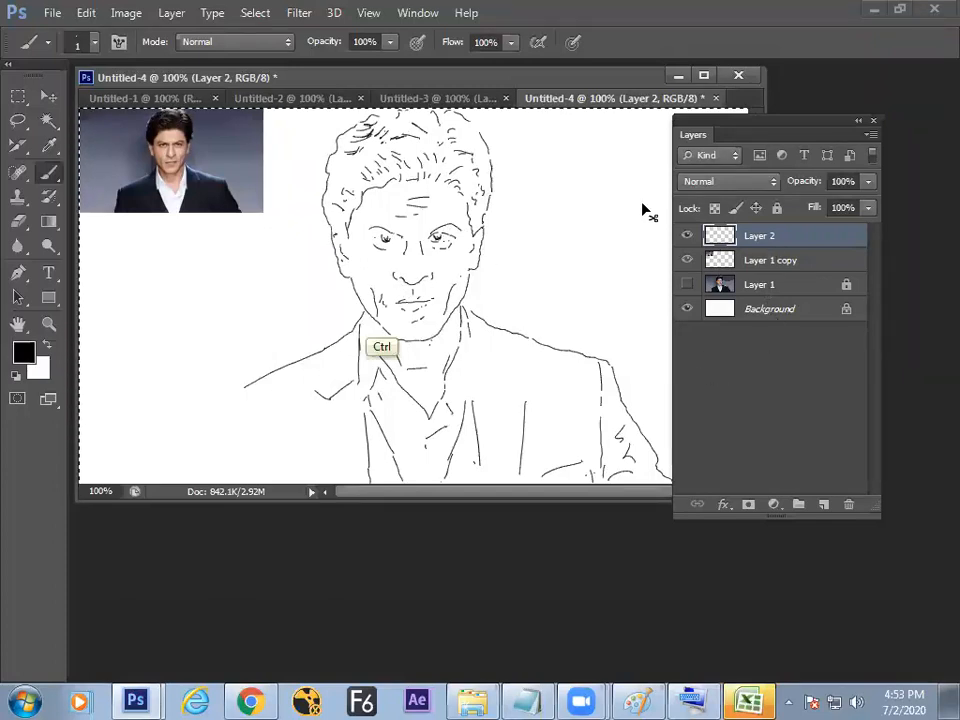
pyautogui.hotkey('ctrl', '-')
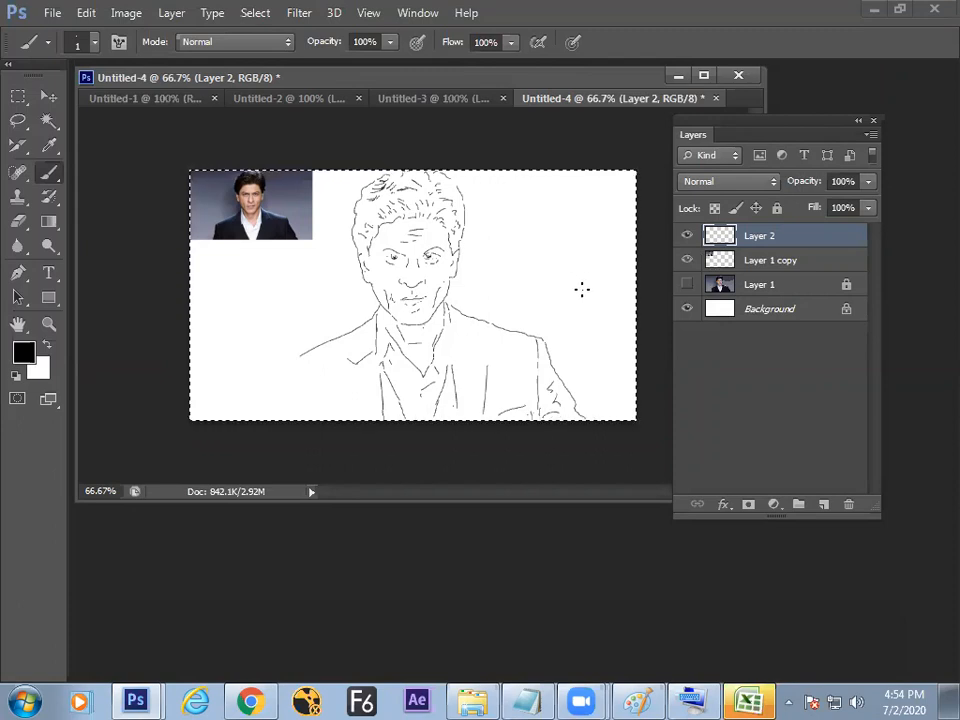
pyautogui.rightClick(54, 176)
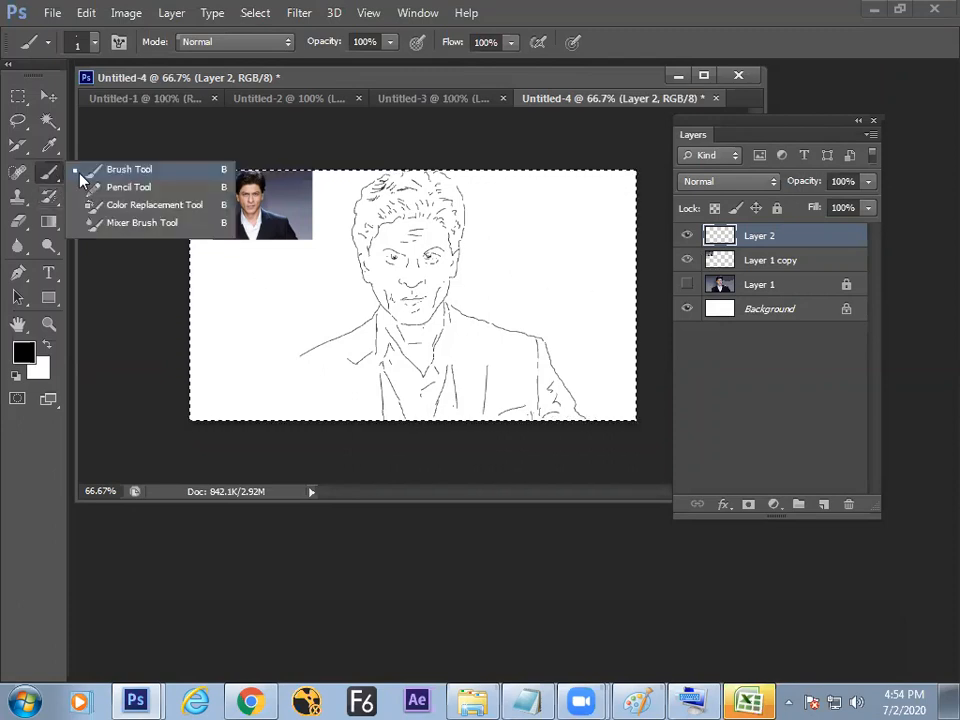
pyautogui.click(109, 174)
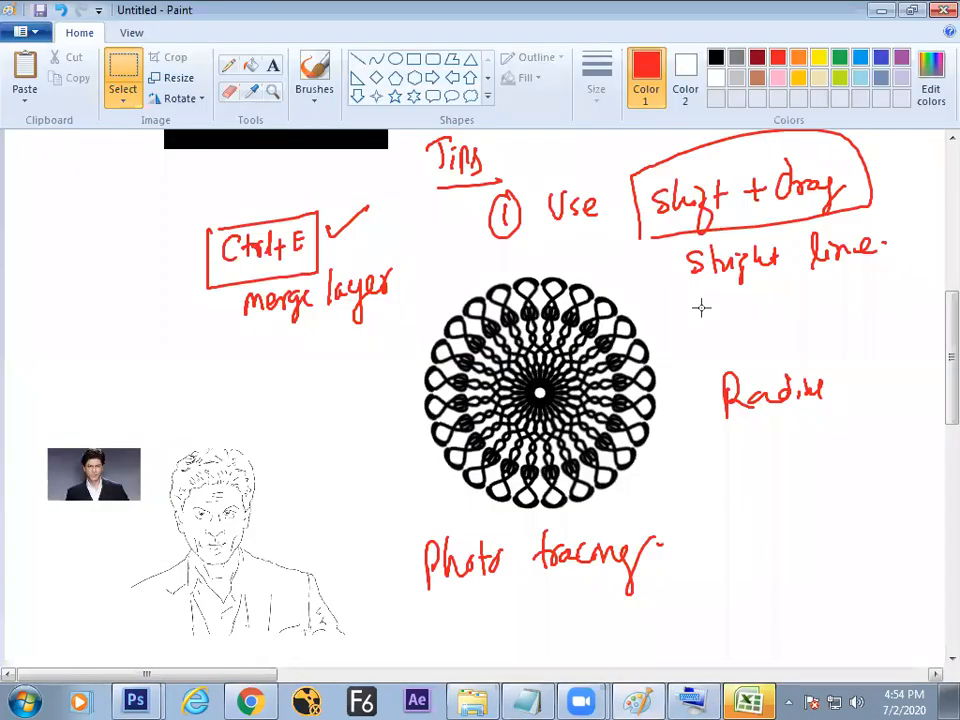
# Step: Review the handwritten notes and pasted artwork in Paint
pyautogui.scroll(-3, 930, 340)
pyautogui.scroll(4, 930, 352)
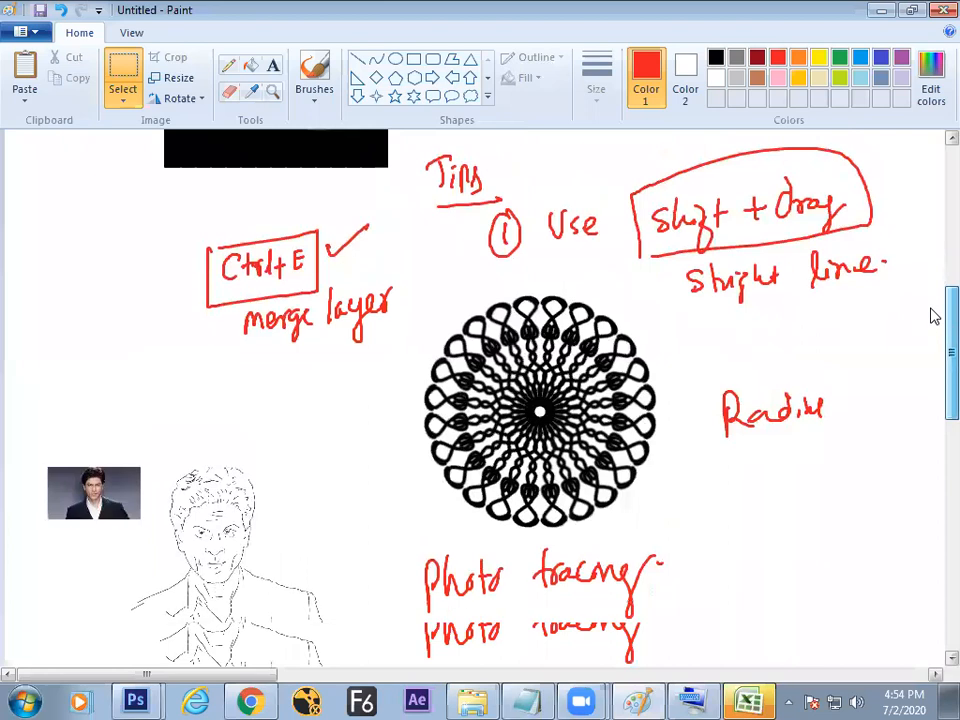
pyautogui.scroll(3, 934, 310)
pyautogui.scroll(-4, 934, 300)
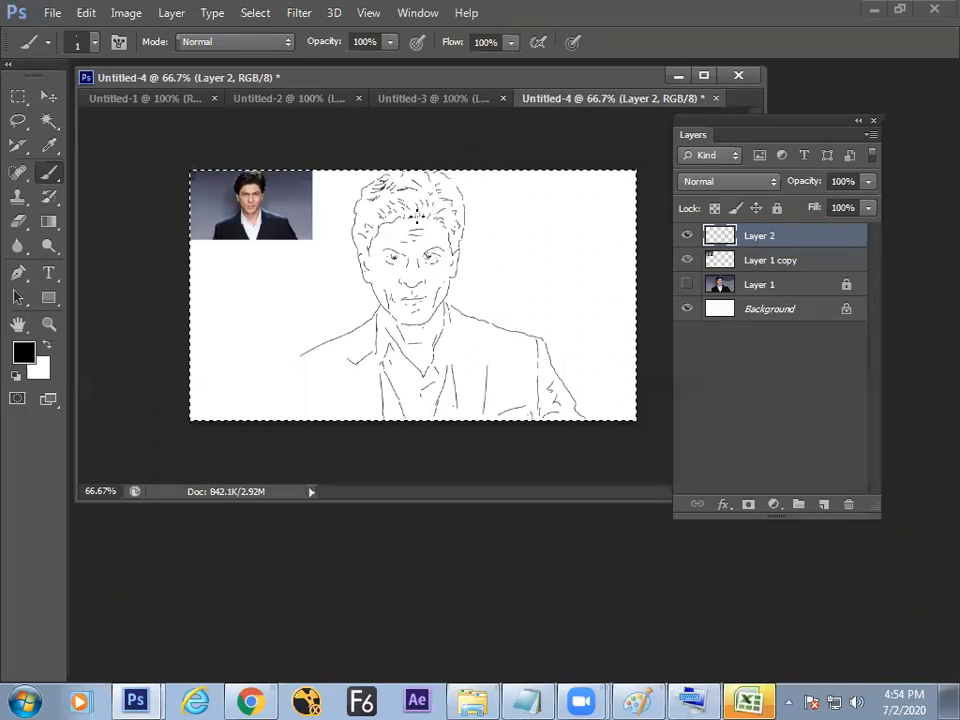
# Step: Back in Photoshop, choose the Brush Tool and create a new blank white document
pyautogui.rightClick(55, 178)
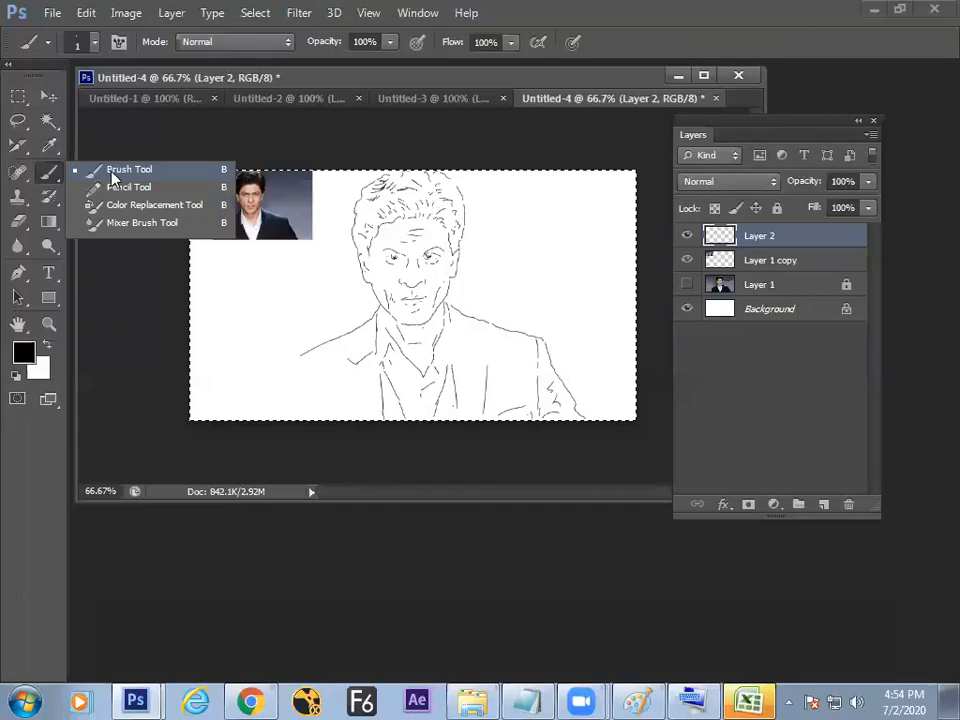
pyautogui.click(112, 178)
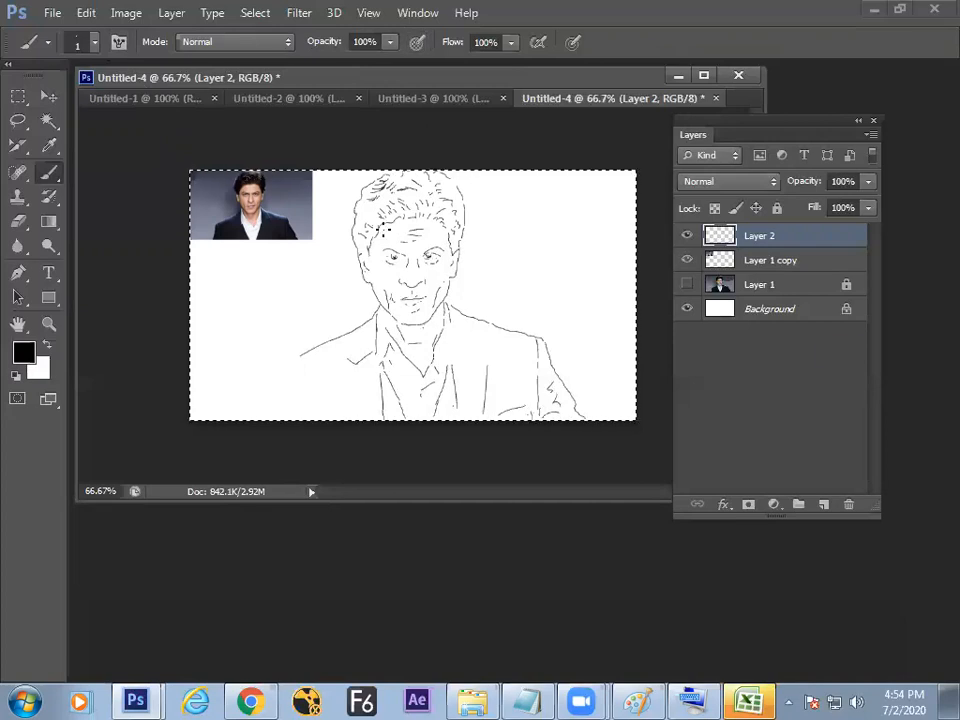
pyautogui.hotkey('ctrl', 'n')
pyautogui.click(443, 180)
pyautogui.click(411, 218)
pyautogui.press('Return')
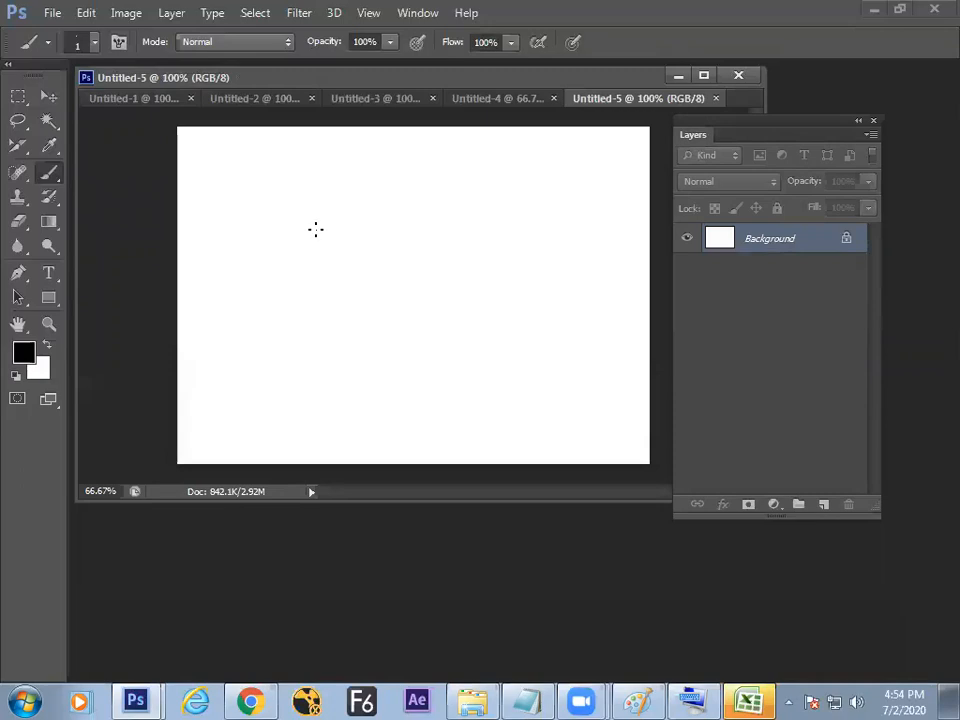
# Step: Enlarge the brush to 45 px and paint one black dot in the upper-left area of the blank canvas
pyautogui.press(']')
pyautogui.press(']')
pyautogui.press(']')
pyautogui.press(']')
pyautogui.press('[')
pyautogui.click(277, 233)
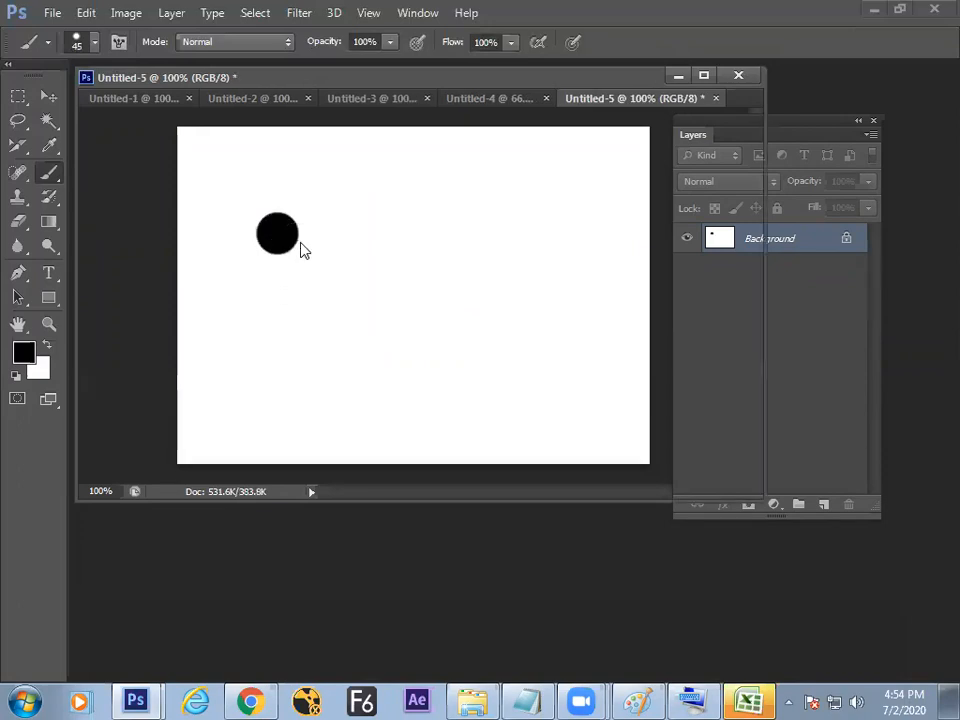
# Step: Open the Penguins.jpg image
pyautogui.hotkey('ctrl', 'o')
pyautogui.doubleClick(750, 129)
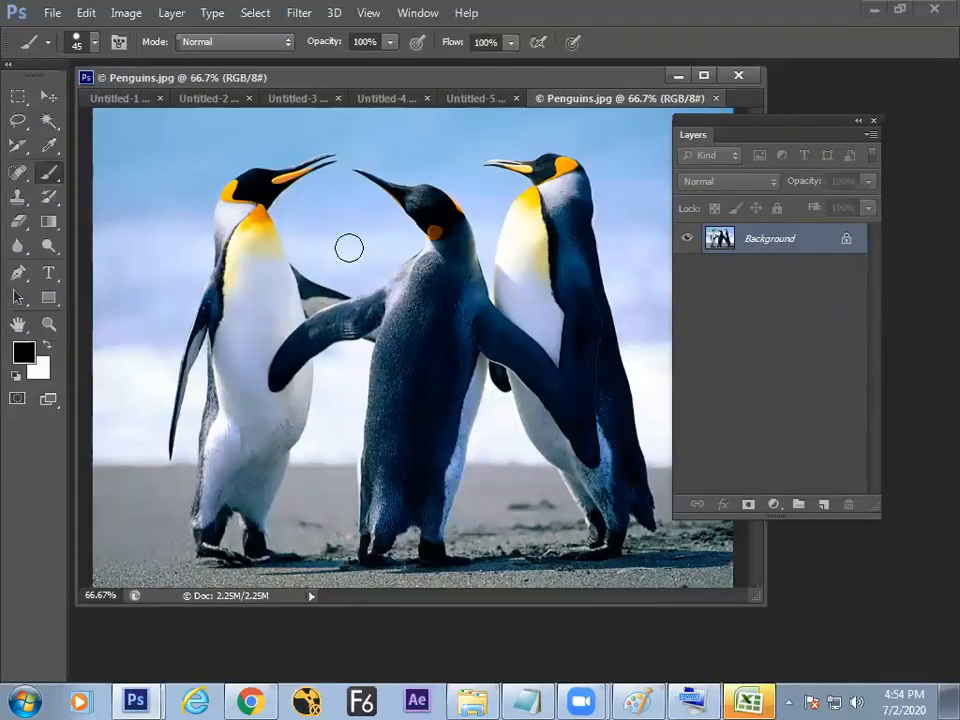
# Step: Enlarge the brush to 100 px and paint a solid black dot over the left penguin's head
pyautogui.press(']')
pyautogui.press(']')
pyautogui.press(']')
pyautogui.press(']')
pyautogui.press(']')
pyautogui.press(']')
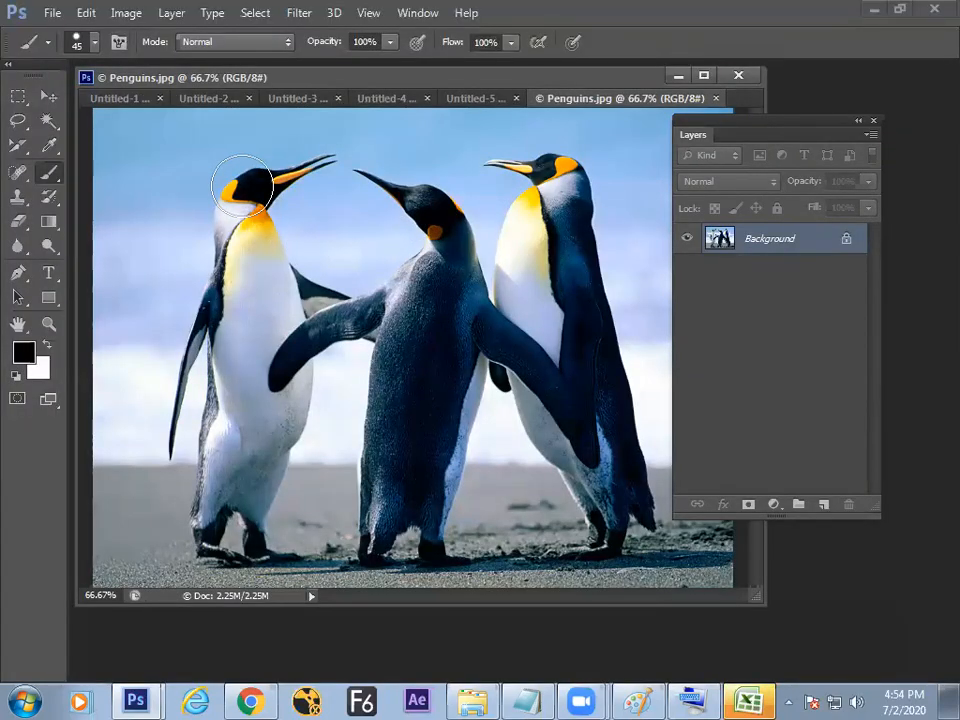
pyautogui.click(241, 182)
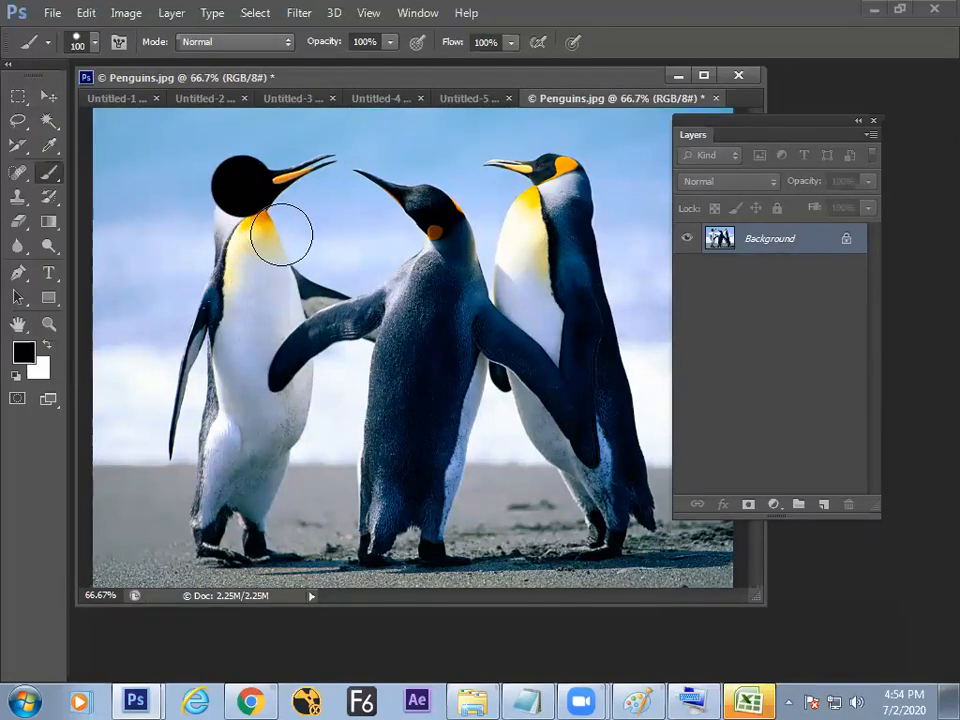
# Step: Paint three more dots around the left and middle penguins at progressively lower brush opacity, ending at 14%
pyautogui.click(391, 44)
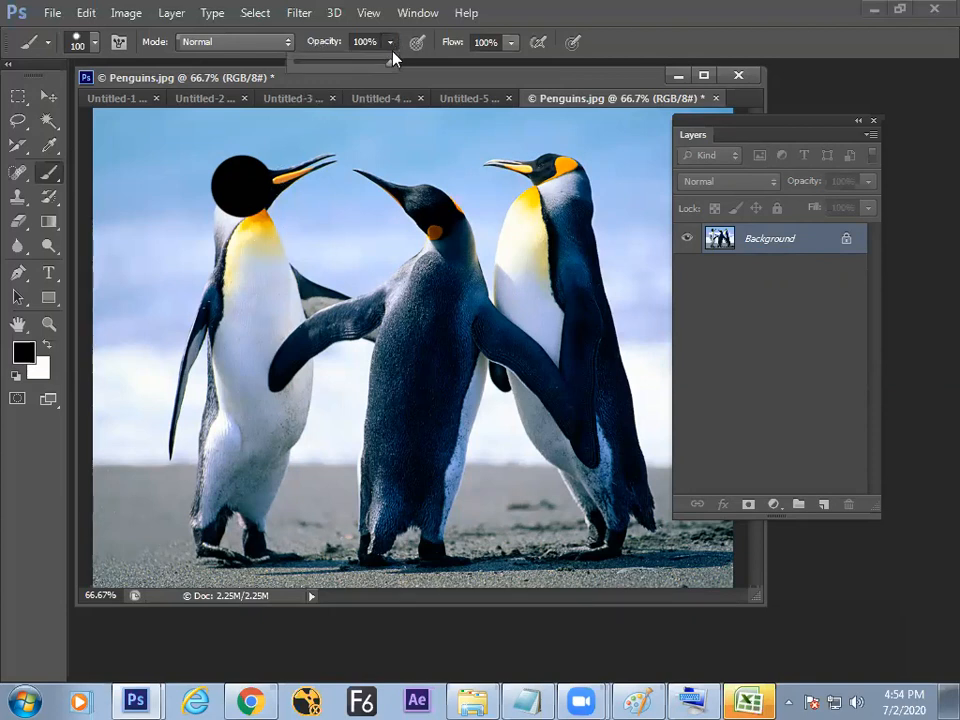
pyautogui.moveTo(367, 66)
pyautogui.mouseDown()
pyautogui.moveTo(356, 75)
pyautogui.moveTo(386, 66)
pyautogui.moveTo(362, 66)
pyautogui.mouseUp()
pyautogui.click(354, 174)
pyautogui.click(390, 43)
pyautogui.click(441, 181)
pyautogui.click(390, 43)
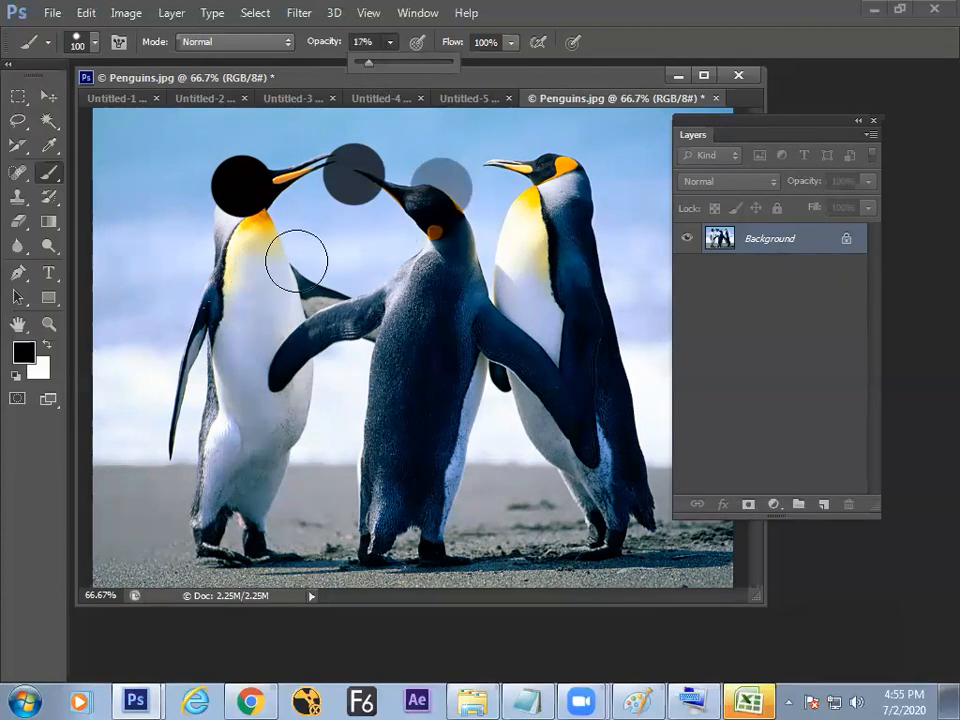
pyautogui.click(280, 250)
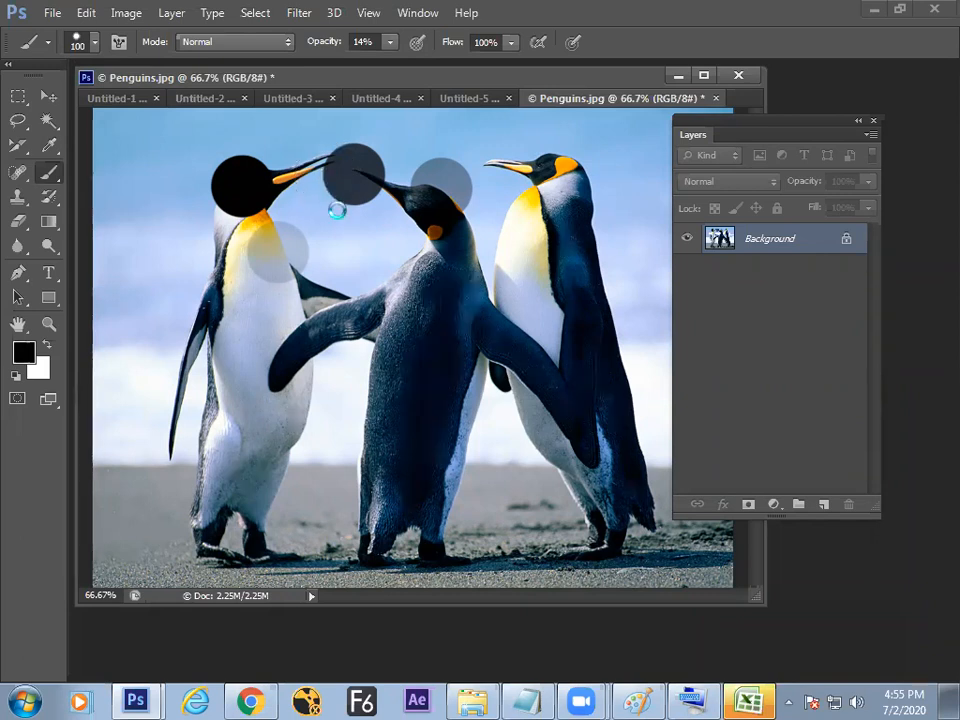
# Step: Revert the penguin photo to its saved version and move the floating Layers panel farther off the picture
pyautogui.press('F12')
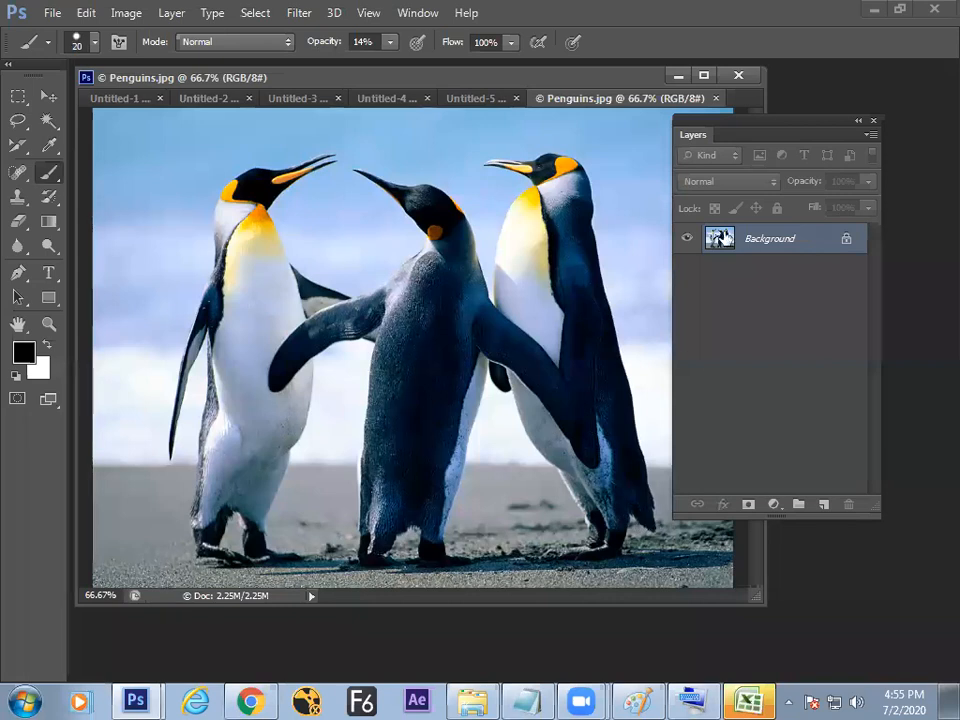
pyautogui.moveTo(778, 124); pyautogui.dragTo(809, 128)
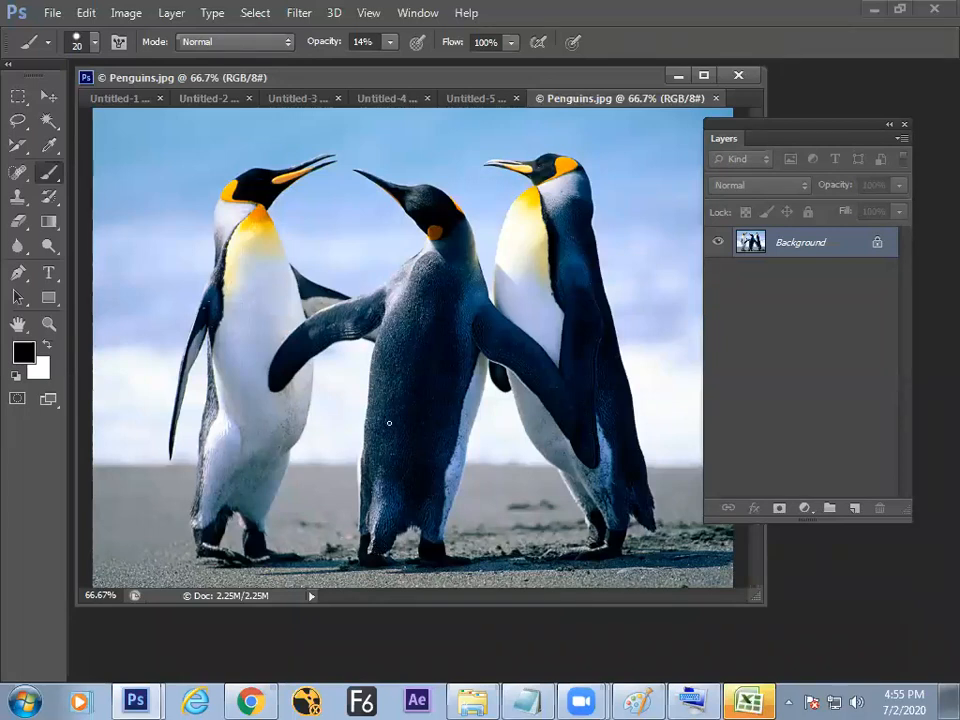
# Step: Reduce the brush size to 8 px and view the penguin photo at 100%
pyautogui.press('[')
pyautogui.press('[')
pyautogui.press('[')
pyautogui.hotkey('ctrl', '+')
pyautogui.moveTo(205, 338)
pyautogui.mouseDown()
pyautogui.moveTo(359, 280)
pyautogui.moveTo(361, 250)
pyautogui.mouseUp()
pyautogui.moveTo(304, 281)
pyautogui.mouseDown()
pyautogui.moveTo(270, 334)
pyautogui.moveTo(187, 369)
pyautogui.mouseUp()
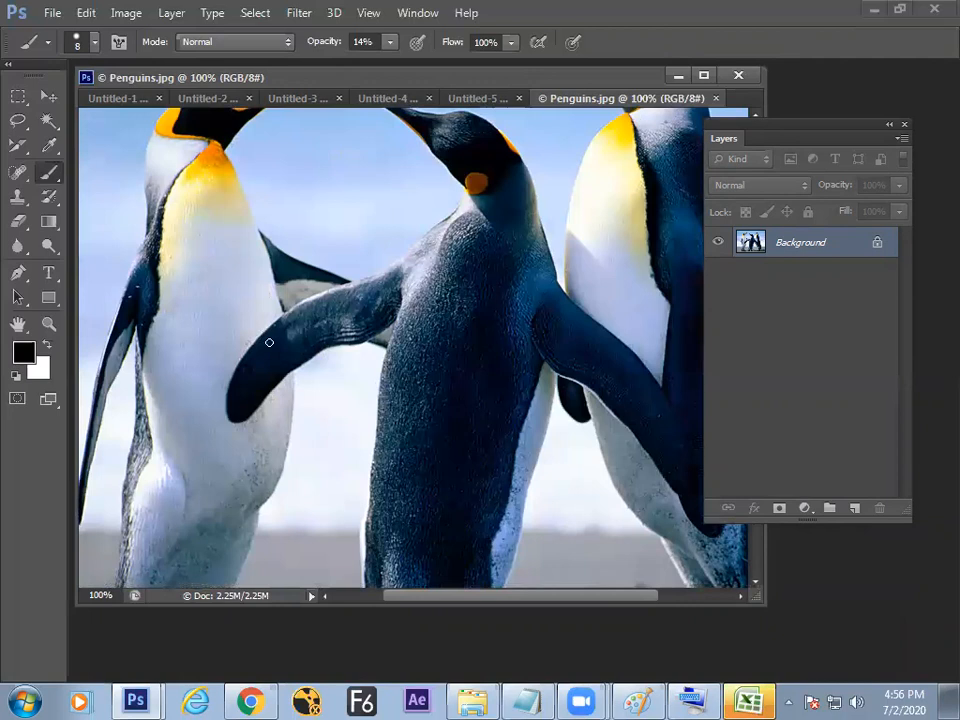
# Step: Pick the Clone Stamp tool and return to the Brush tool
pyautogui.click(19, 196)
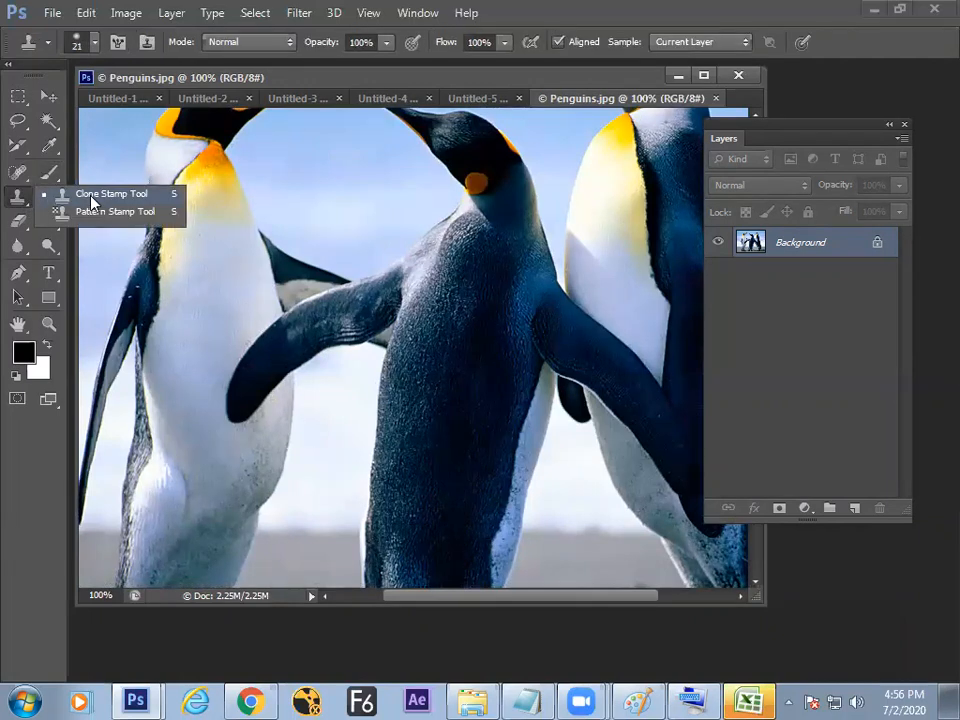
pyautogui.click(91, 198)
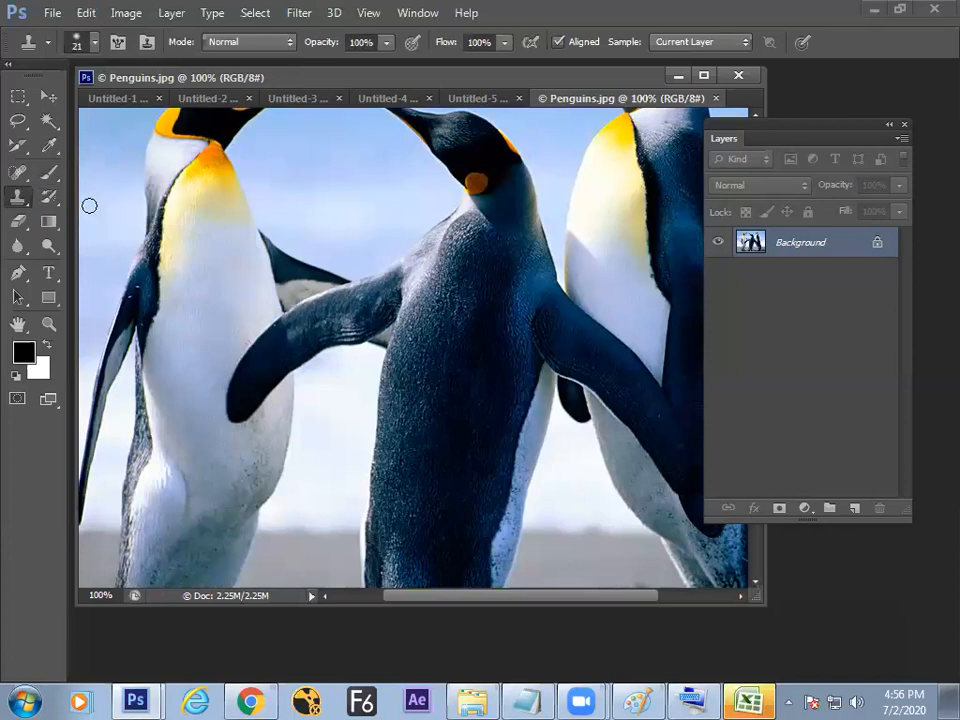
pyautogui.rightClick(25, 199)
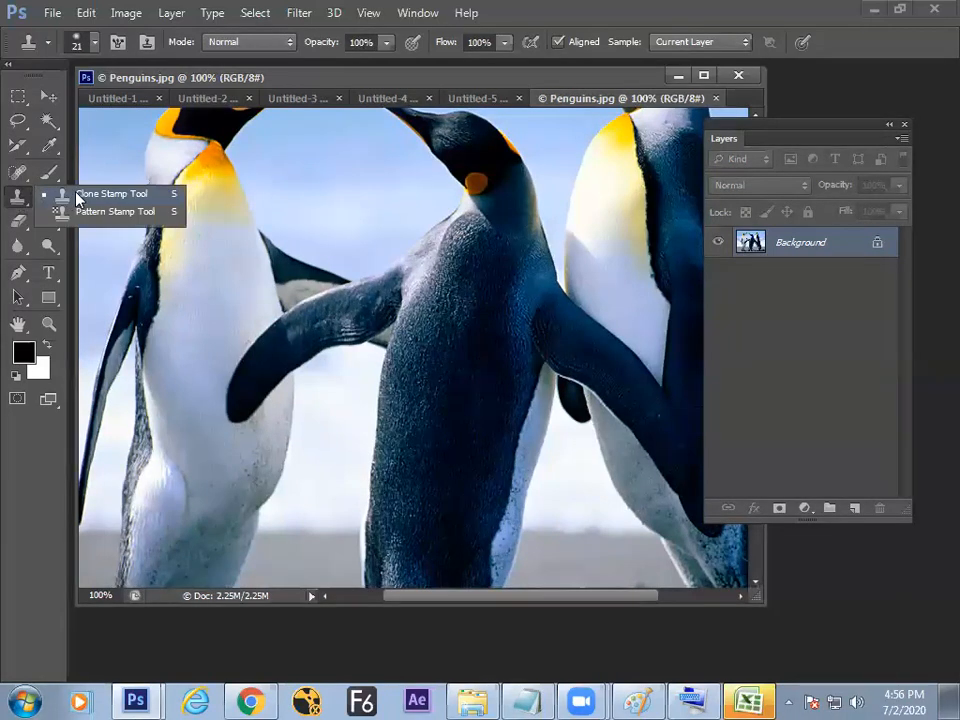
pyautogui.click(78, 198)
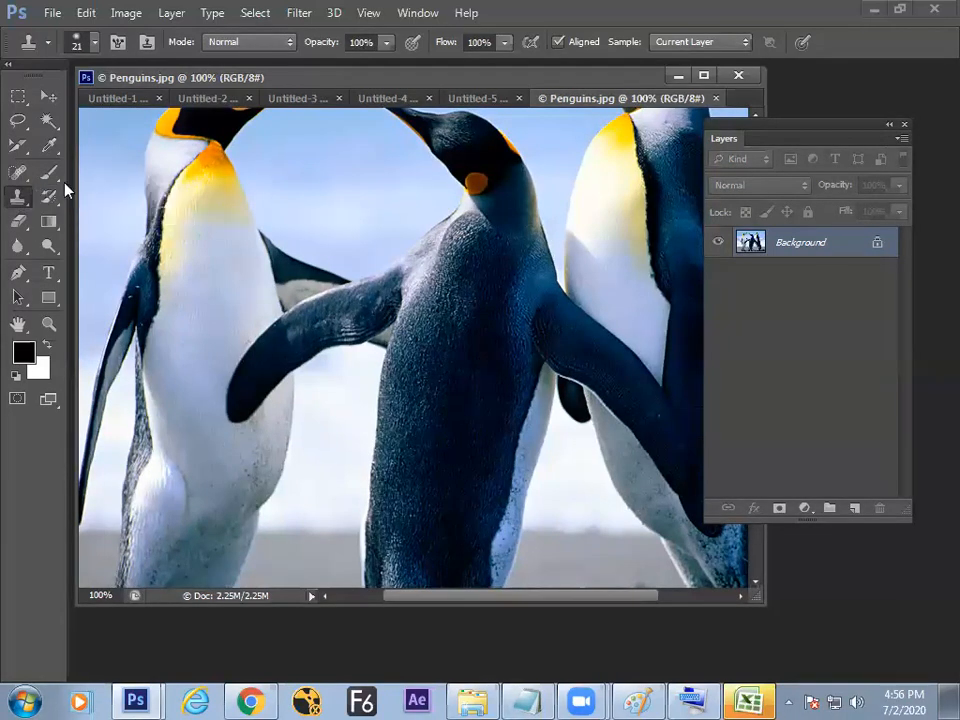
pyautogui.rightClick(50, 172)
pyautogui.click(75, 170)
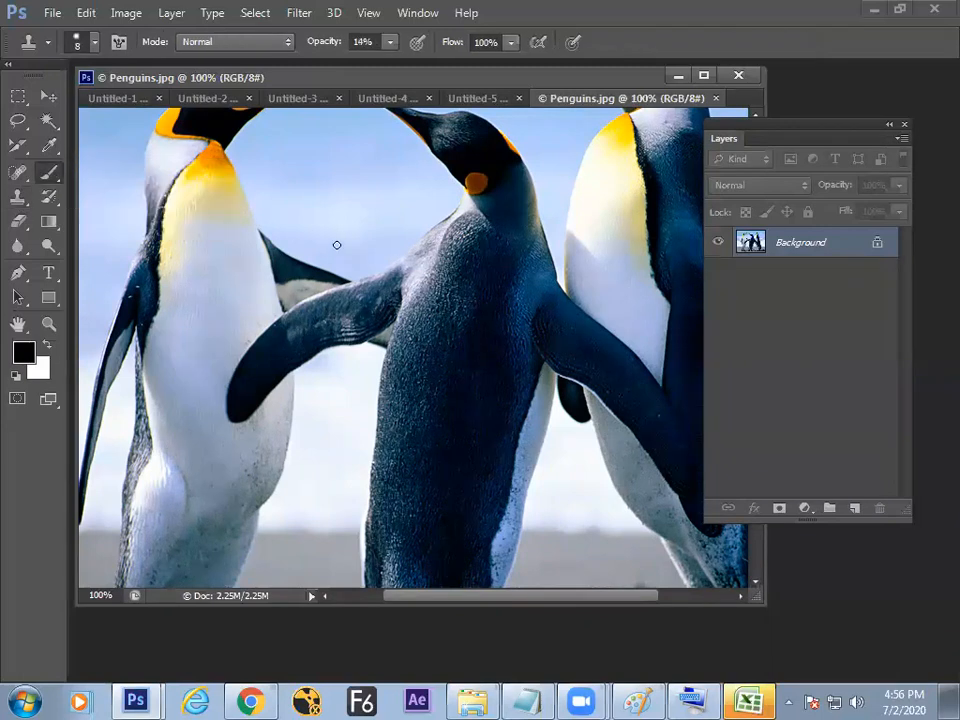
pyautogui.moveTo(208, 274); pyautogui.dragTo(261, 311)
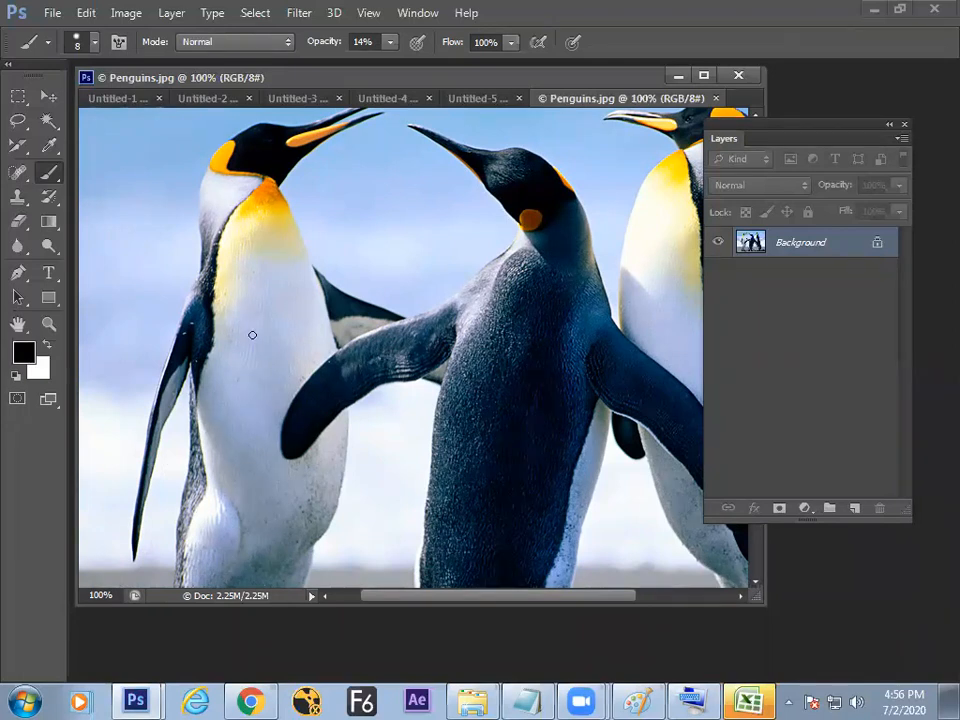
pyautogui.press('space')
pyautogui.moveTo(314, 355); pyautogui.dragTo(310, 329)
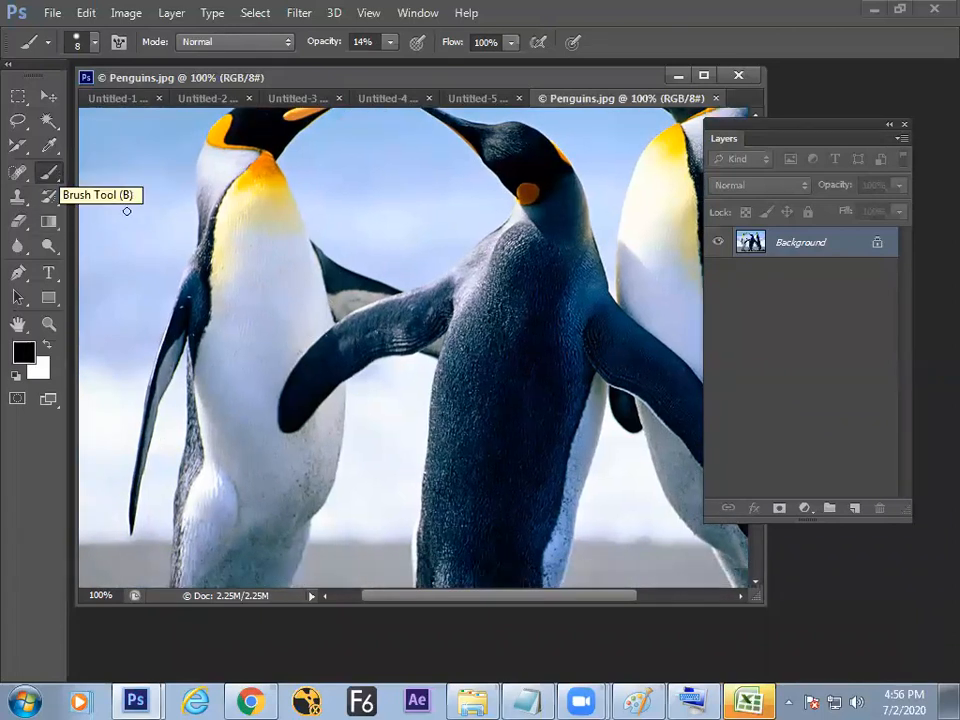
pyautogui.press('space')
pyautogui.moveTo(320, 275); pyautogui.dragTo(317, 305)
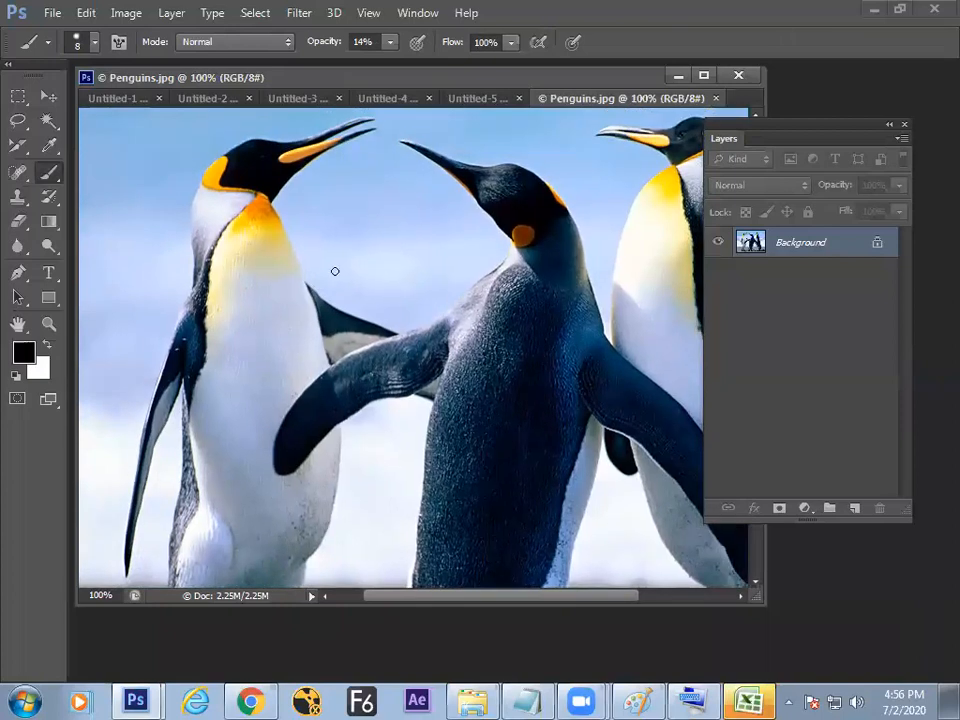
pyautogui.click(492, 98)
pyautogui.click(630, 98)
pyautogui.moveTo(279, 326); pyautogui.dragTo(325, 303)
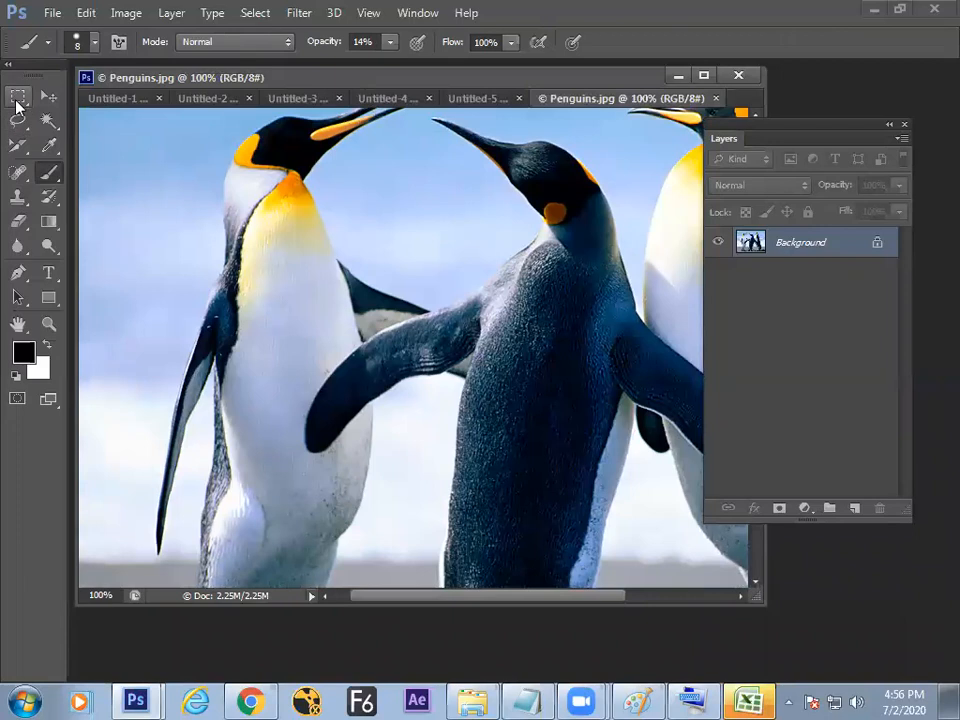
pyautogui.rightClick(49, 173)
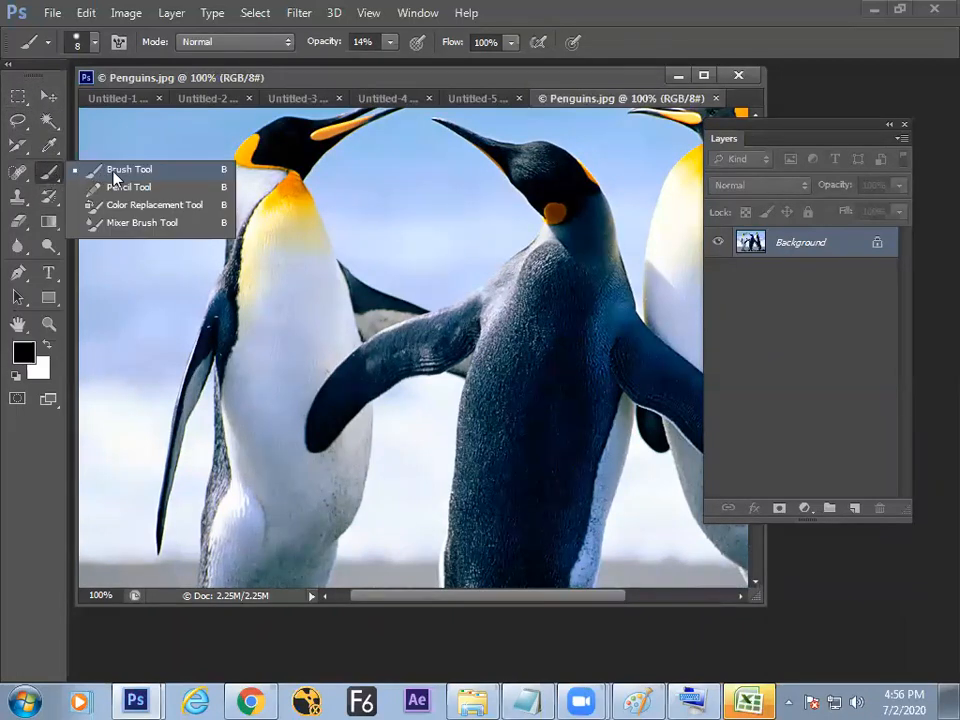
pyautogui.click(115, 178)
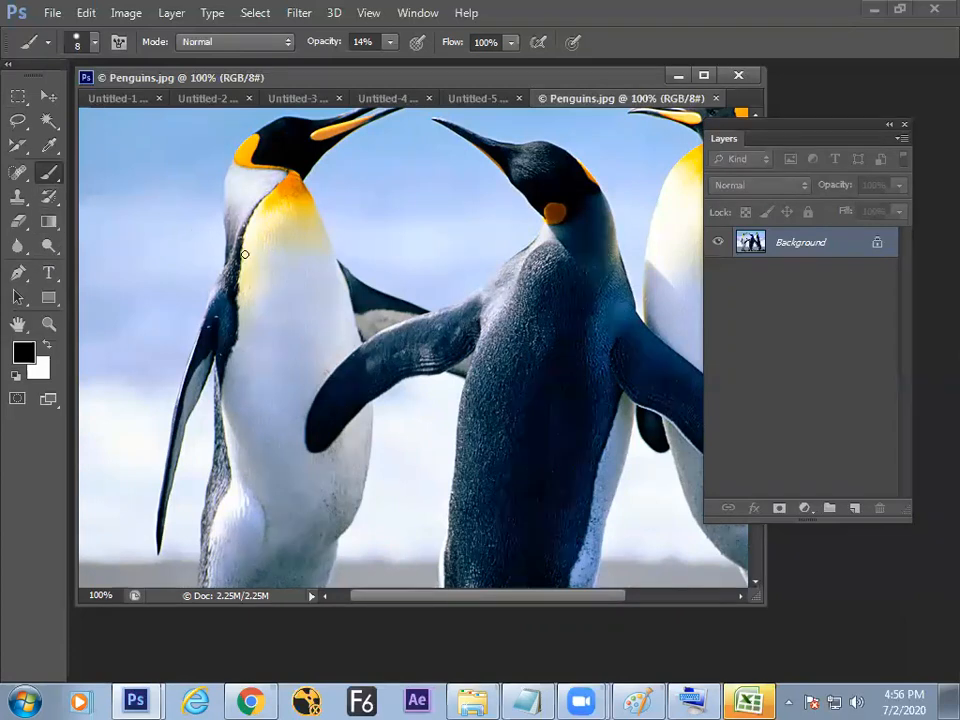
# Step: Switch to Paint, handwrite "Opacity" in red below the "Photo tracing" note, and draw a box around it
pyautogui.click(636, 700)
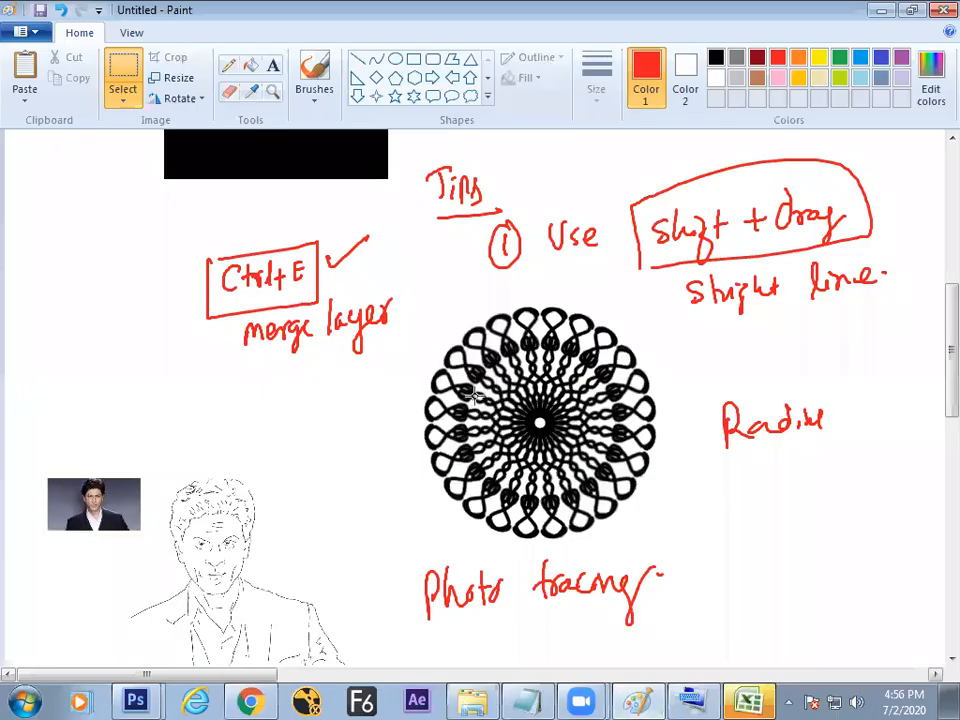
pyautogui.scroll(-5, 934, 387)
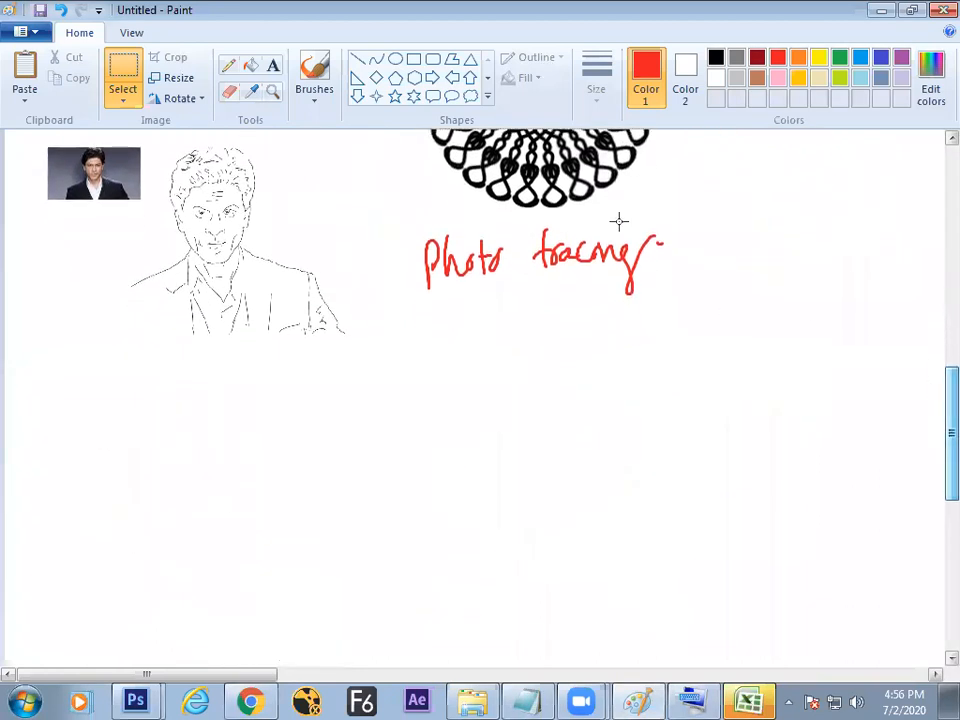
pyautogui.click(313, 81)
pyautogui.moveTo(460, 323)
pyautogui.mouseDown()
pyautogui.moveTo(439, 349)
pyautogui.moveTo(470, 380)
pyautogui.moveTo(465, 325)
pyautogui.moveTo(489, 389)
pyautogui.moveTo(511, 362)
pyautogui.moveTo(516, 371)
pyautogui.moveTo(555, 359)
pyautogui.moveTo(557, 411)
pyautogui.moveTo(578, 347)
pyautogui.mouseUp()
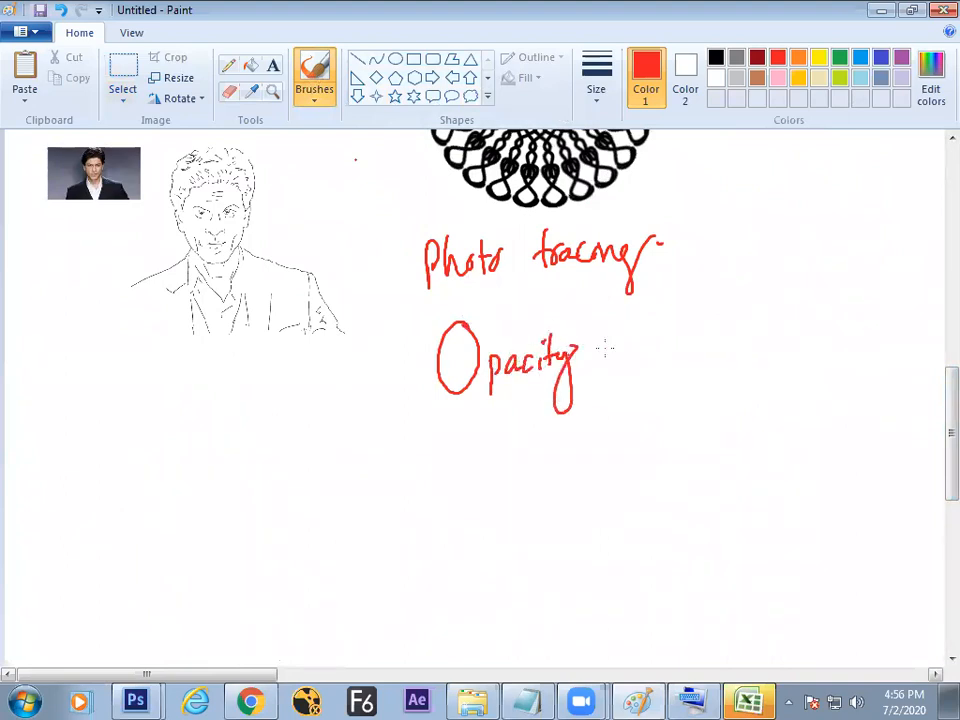
pyautogui.moveTo(404, 325)
pyautogui.mouseDown()
pyautogui.moveTo(592, 295)
pyautogui.moveTo(598, 402)
pyautogui.moveTo(412, 343)
pyautogui.mouseUp()
# Step: Handwrite the red explanation "See throughness" and "Transparency" beside the boxed "Opacity" note
pyautogui.moveTo(934, 396); pyautogui.dragTo(920, 270)
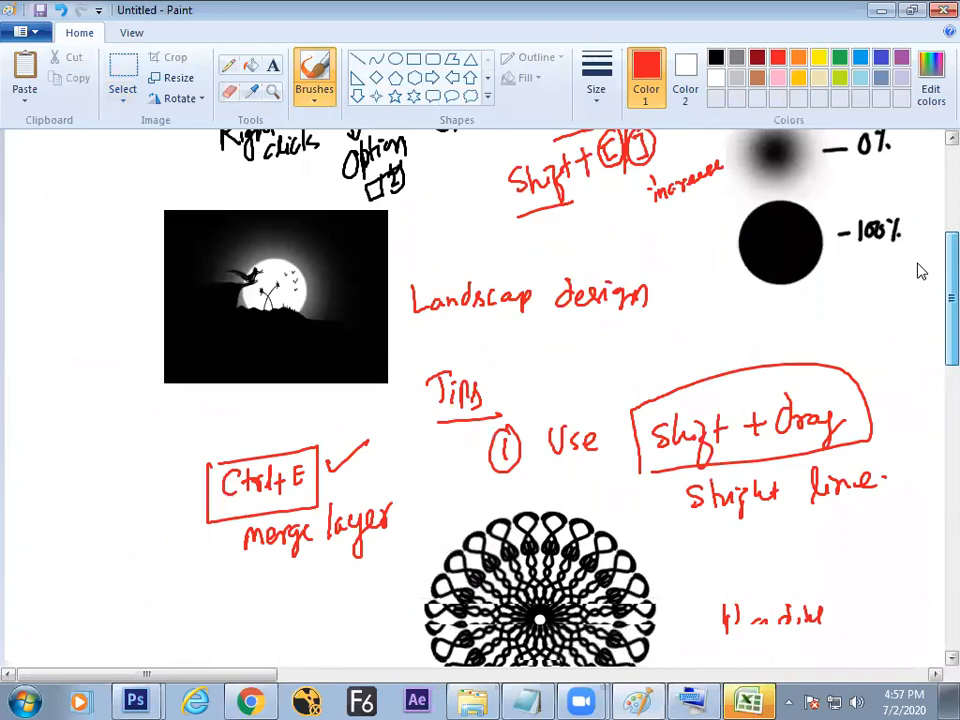
pyautogui.moveTo(920, 270); pyautogui.dragTo(915, 358)
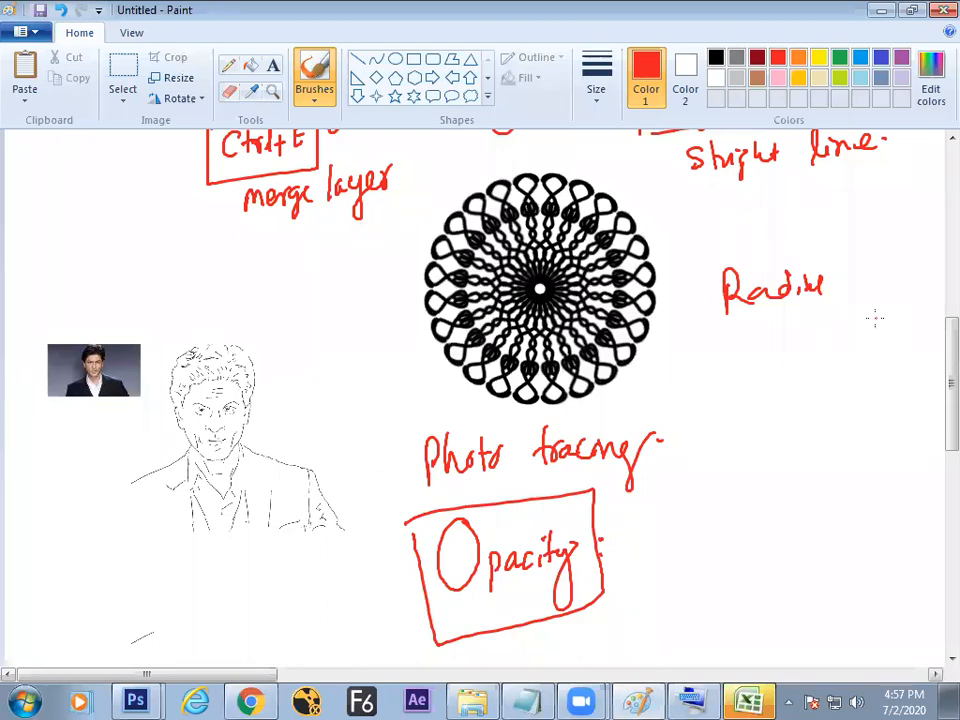
pyautogui.scroll(-3, 932, 373)
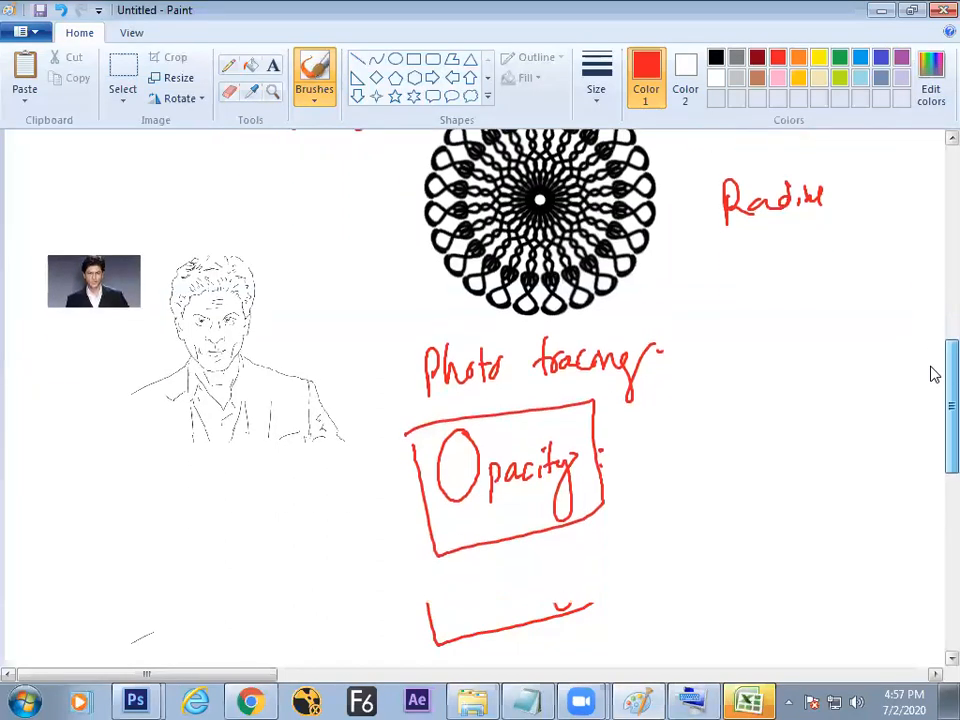
pyautogui.scroll(1, 933, 383)
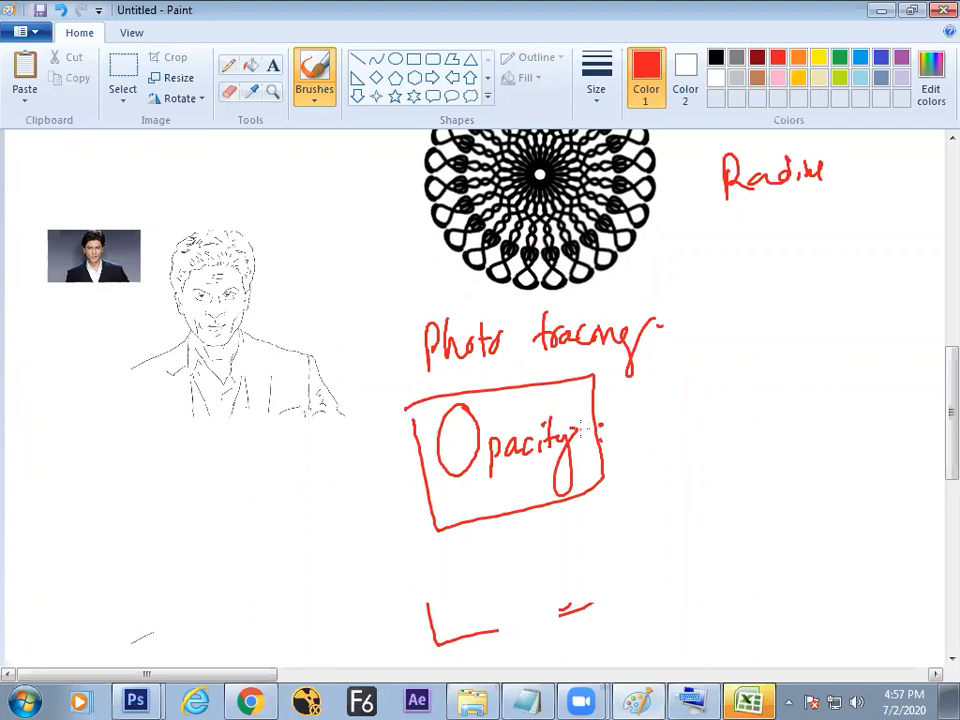
pyautogui.moveTo(659, 404)
pyautogui.mouseDown()
pyautogui.moveTo(710, 382)
pyautogui.moveTo(705, 405)
pyautogui.moveTo(761, 391)
pyautogui.moveTo(754, 422)
pyautogui.moveTo(805, 400)
pyautogui.mouseUp()
pyautogui.moveTo(697, 448); pyautogui.dragTo(721, 447)
pyautogui.moveTo(707, 448)
pyautogui.mouseDown()
pyautogui.moveTo(706, 480)
pyautogui.moveTo(738, 460)
pyautogui.moveTo(760, 466)
pyautogui.moveTo(791, 440)
pyautogui.moveTo(846, 438)
pyautogui.moveTo(863, 422)
pyautogui.mouseUp()
# Step: Switch to Photoshop, enlarge the brush to 70 px, and paint a dot at 100% opacity behind the left penguin's neck
pyautogui.hotkey('alt', 'Tab')
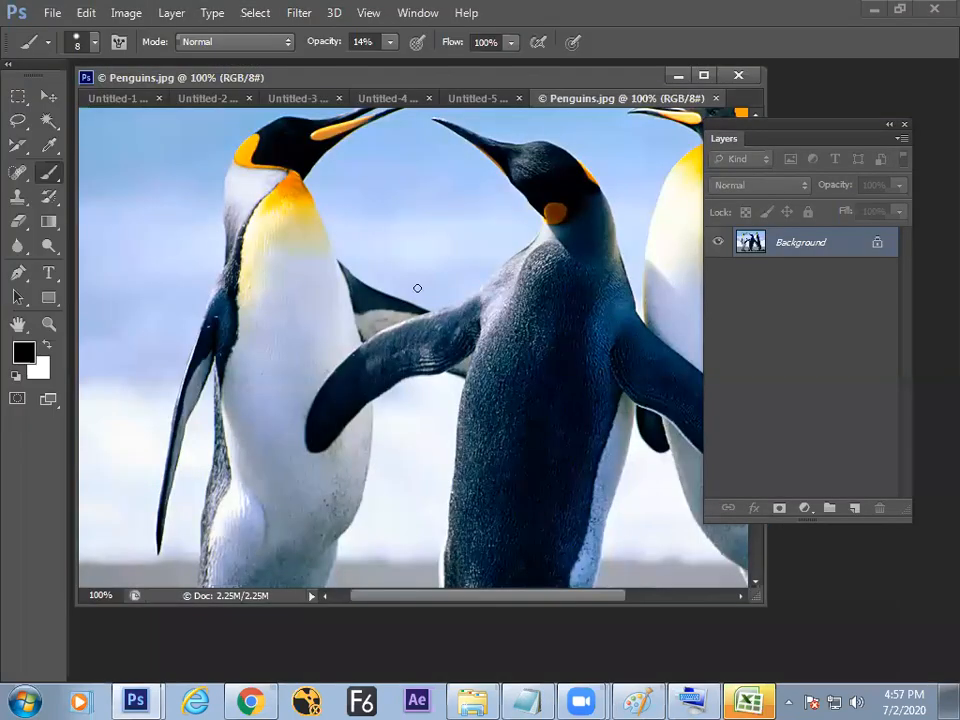
pyautogui.press(']')
pyautogui.press(']')
pyautogui.press(']')
pyautogui.press(']')
pyautogui.press(']')
pyautogui.press(']')
pyautogui.moveTo(323, 43)
pyautogui.mouseDown()
pyautogui.moveTo(540, 45)
pyautogui.moveTo(500, 45)
pyautogui.mouseUp()
pyautogui.click(238, 183)
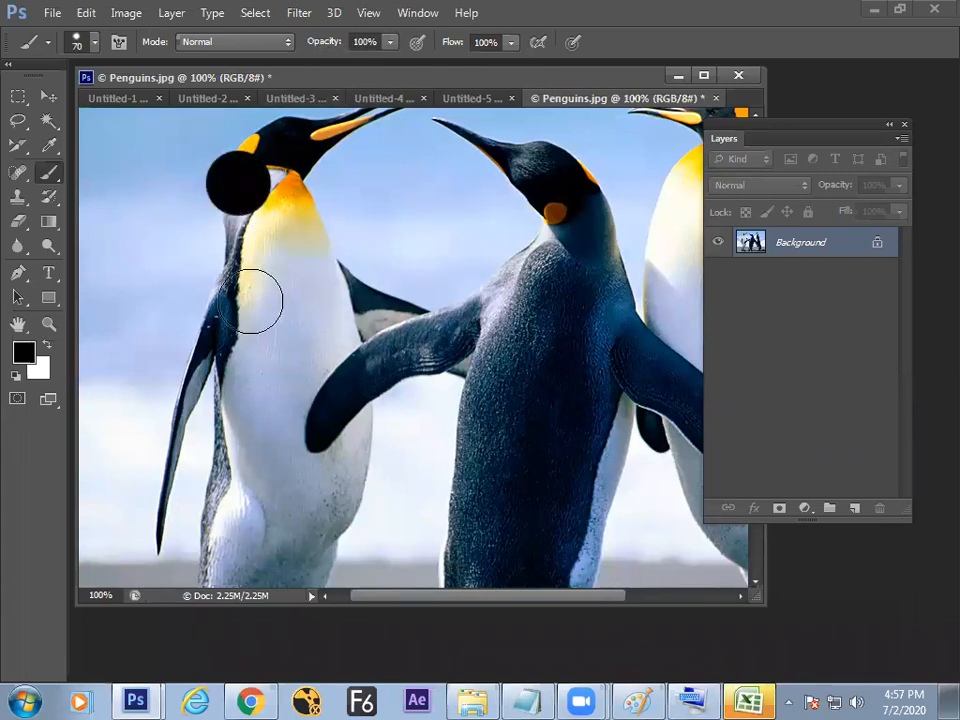
# Step: Paint a 49% opacity dot on the left penguin's shoulder, then revert the photo and reset brush opacity to 100%
pyautogui.write('49')
pyautogui.click(236, 285)
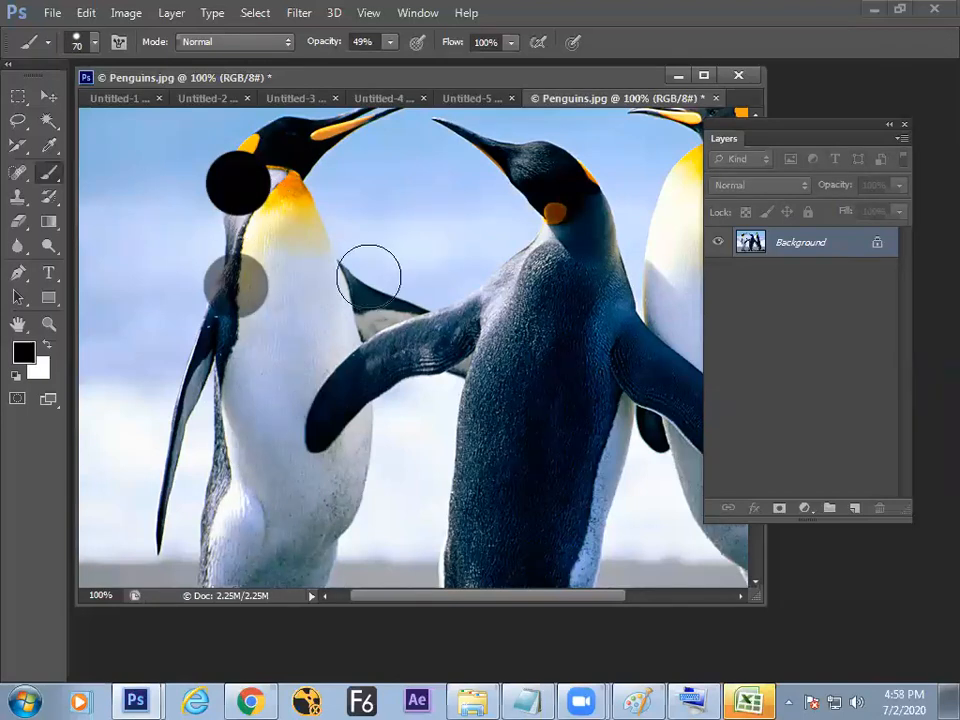
pyautogui.press('F12')
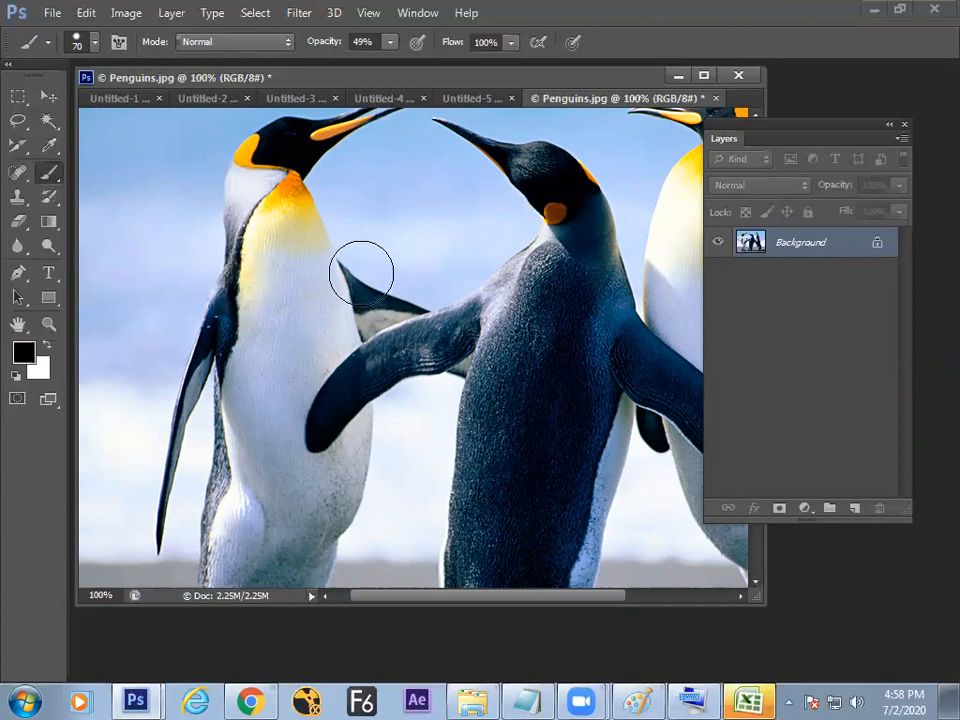
pyautogui.press('0')
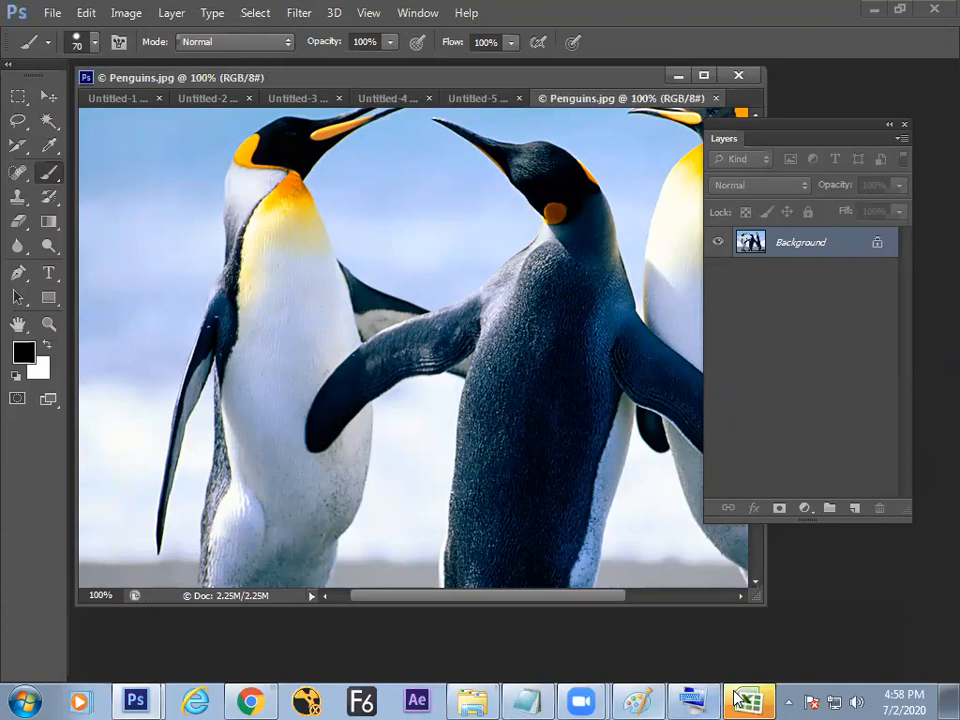
# Step: Switch to Paint, show the On-Screen Keyboard higher over the notes, and minimize it
pyautogui.click(638, 700)
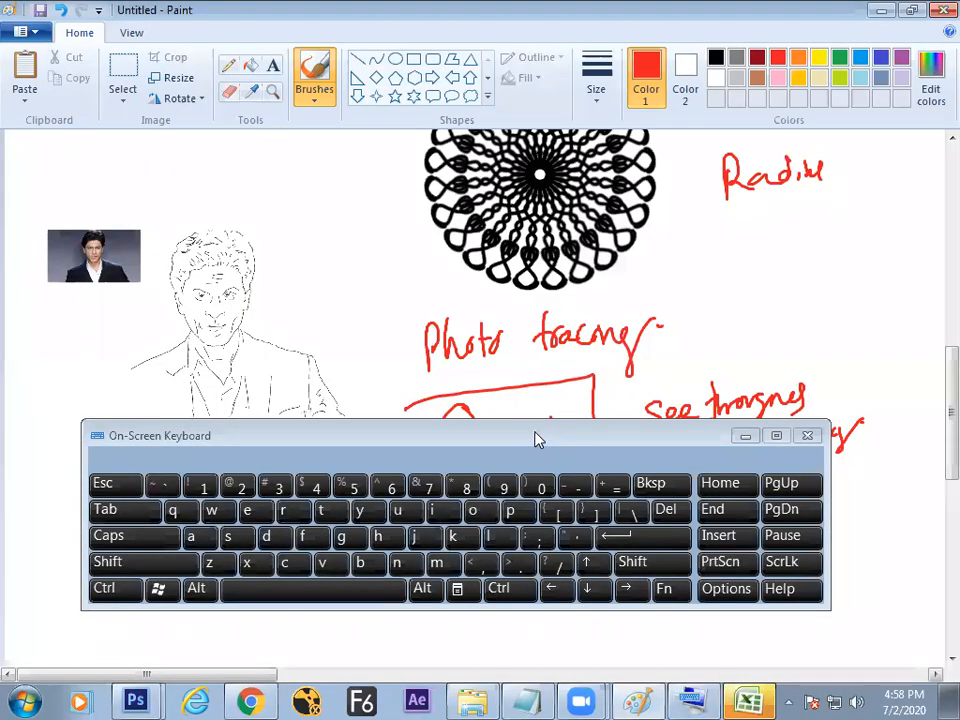
pyautogui.moveTo(513, 455); pyautogui.dragTo(531, 392)
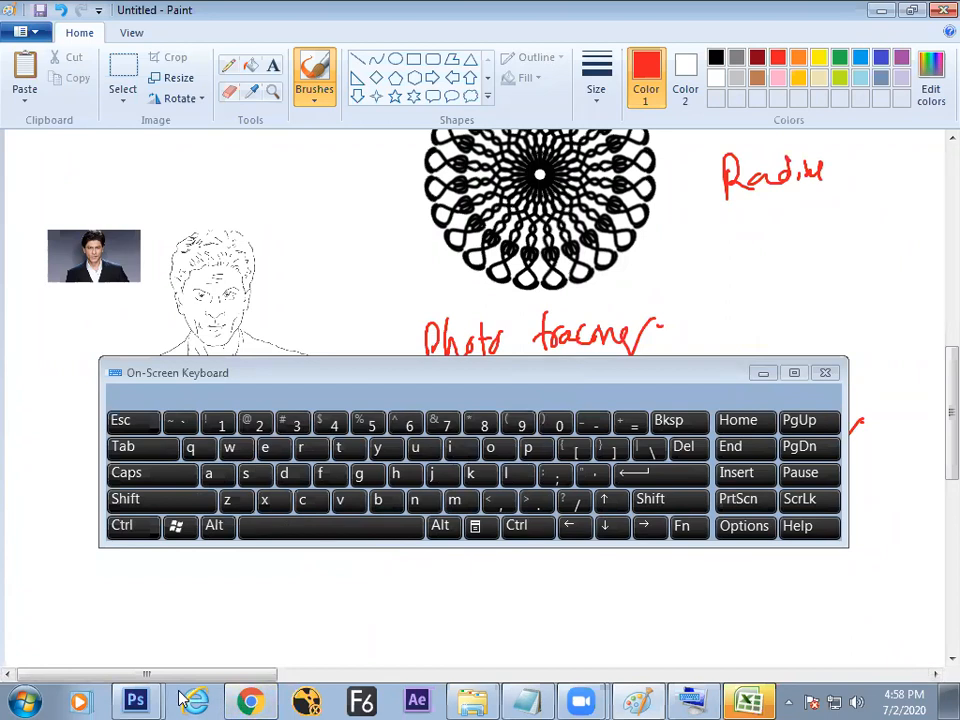
pyautogui.click(761, 374)
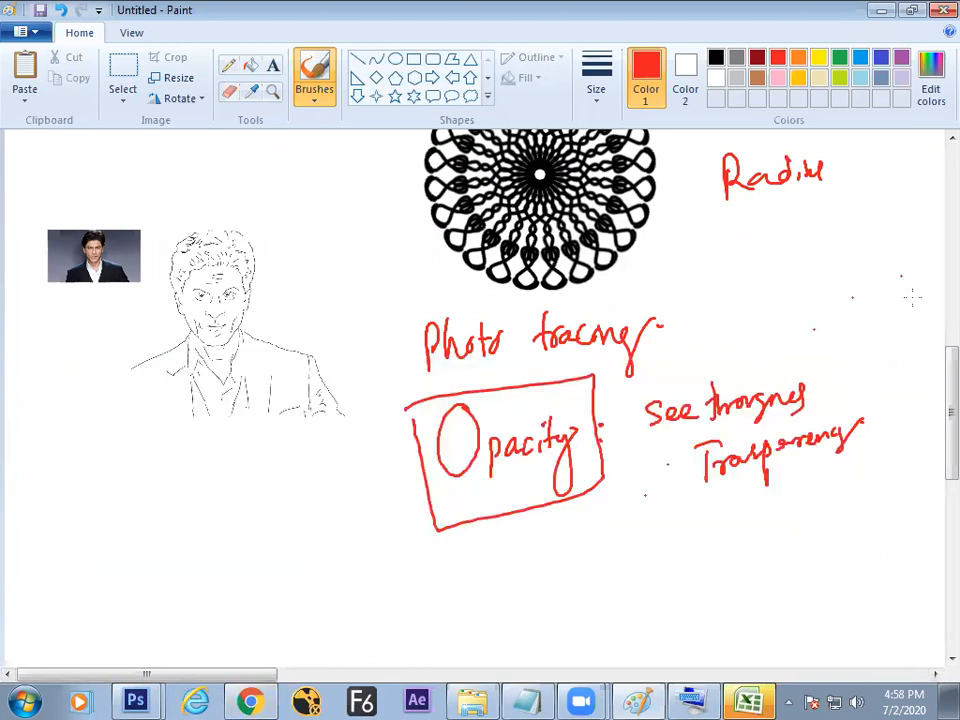
# Step: Handwrite "1 = 10%" in red below the transparency explanation
pyautogui.scroll(-3, 934, 373)
pyautogui.moveTo(617, 447)
pyautogui.mouseDown()
pyautogui.moveTo(620, 484)
pyautogui.moveTo(648, 466)
pyautogui.mouseUp()
pyautogui.moveTo(640, 478); pyautogui.dragTo(660, 475)
pyautogui.moveTo(668, 458); pyautogui.dragTo(680, 477)
pyautogui.click(681, 454)
pyautogui.click(691, 467)
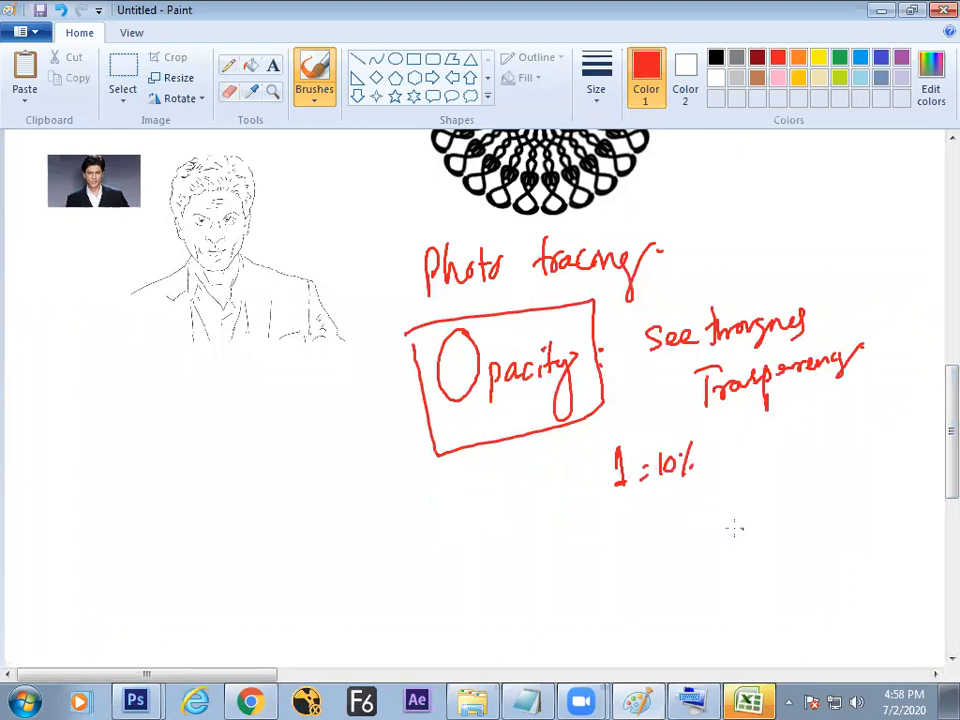
# Step: Add the handwritten opacity notes "9 = 90%" below and "0% = 100%" beside the "1 = 10%" note
pyautogui.moveTo(628, 513)
pyautogui.mouseDown()
pyautogui.moveTo(620, 516)
pyautogui.moveTo(630, 531)
pyautogui.moveTo(656, 510)
pyautogui.mouseUp()
pyautogui.moveTo(644, 519)
pyautogui.mouseDown()
pyautogui.moveTo(672, 524)
pyautogui.moveTo(690, 504)
pyautogui.mouseUp()
pyautogui.moveTo(703, 501); pyautogui.dragTo(702, 520)
pyautogui.moveTo(752, 453)
pyautogui.mouseDown()
pyautogui.moveTo(764, 473)
pyautogui.moveTo(761, 457)
pyautogui.mouseUp()
pyautogui.moveTo(775, 468); pyautogui.dragTo(811, 447)
pyautogui.moveTo(799, 457); pyautogui.dragTo(811, 460)
pyautogui.moveTo(824, 438); pyautogui.dragTo(822, 441)
pyautogui.moveTo(835, 437); pyautogui.dragTo(840, 455)
pyautogui.moveTo(846, 449); pyautogui.dragTo(847, 451)
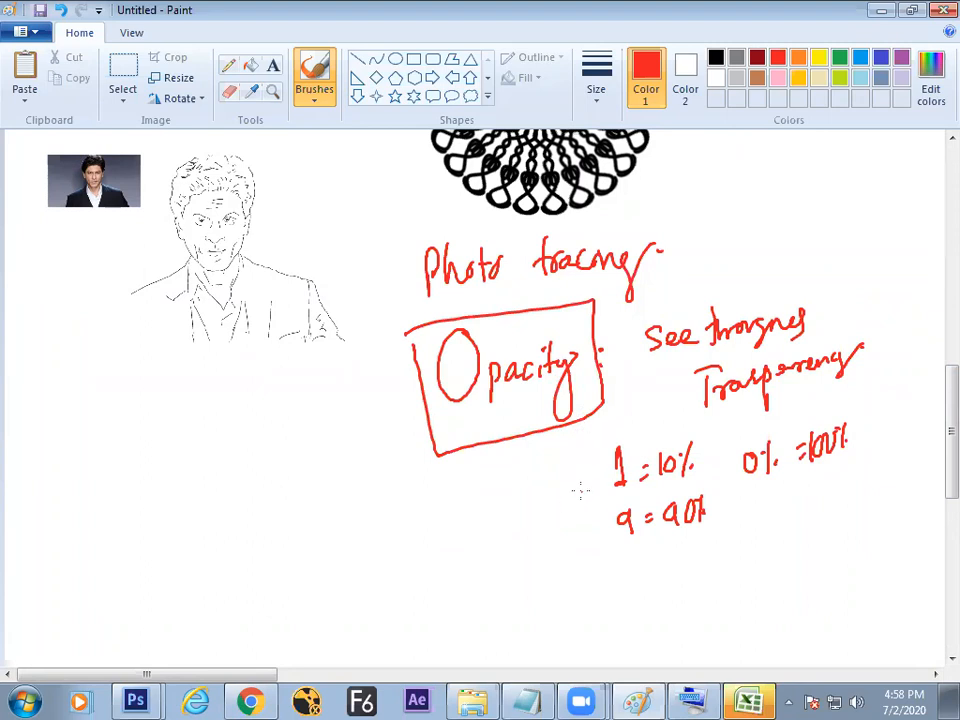
# Step: Handwrite "23% = 3" below the Opacity box and undo the strokes after "23"
pyautogui.moveTo(477, 502); pyautogui.dragTo(491, 525)
pyautogui.moveTo(491, 499)
pyautogui.mouseDown()
pyautogui.moveTo(500, 507)
pyautogui.moveTo(490, 525)
pyautogui.moveTo(546, 503)
pyautogui.mouseUp()
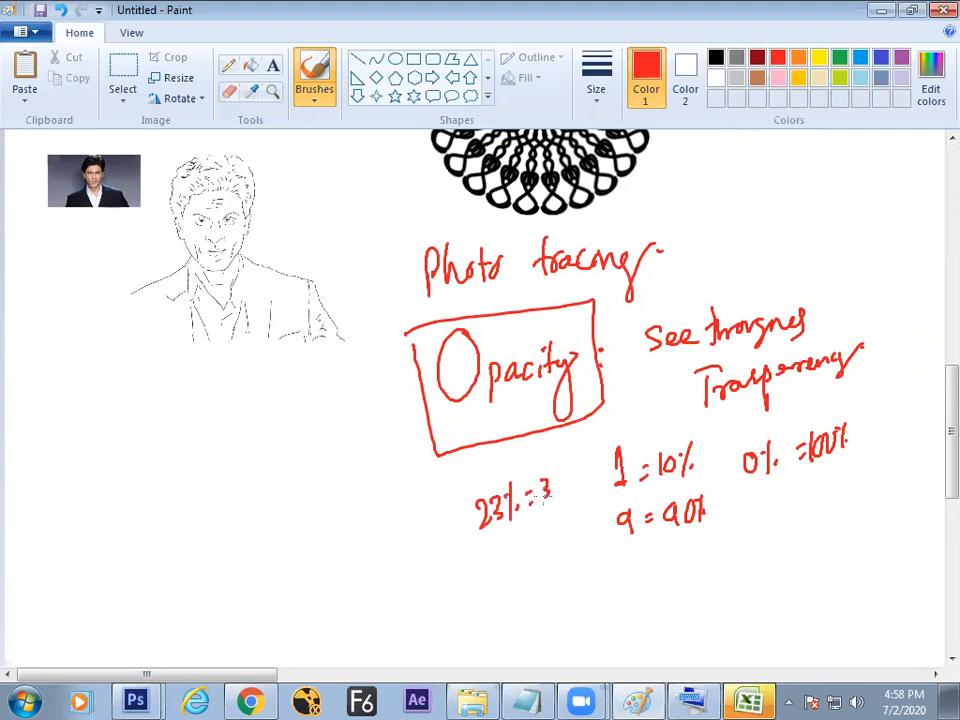
pyautogui.hotkey('ctrl', 'z')
pyautogui.hotkey('ctrl', 'z')
pyautogui.hotkey('ctrl', 'z')
pyautogui.hotkey('ctrl', 'z')
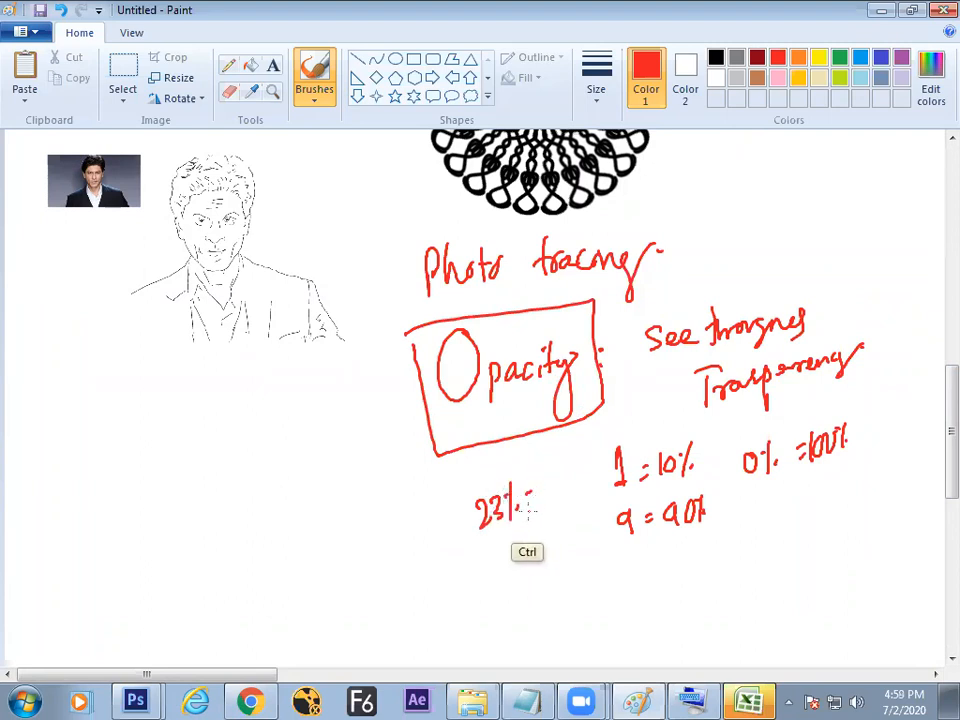
# Step: Complete the handwritten note below the Opacity box so that it reads "23 = 23%"
pyautogui.click(512, 492)
pyautogui.click(513, 506)
pyautogui.moveTo(519, 489); pyautogui.dragTo(534, 510)
pyautogui.moveTo(537, 484); pyautogui.dragTo(540, 506)
pyautogui.moveTo(553, 480); pyautogui.dragTo(548, 505)
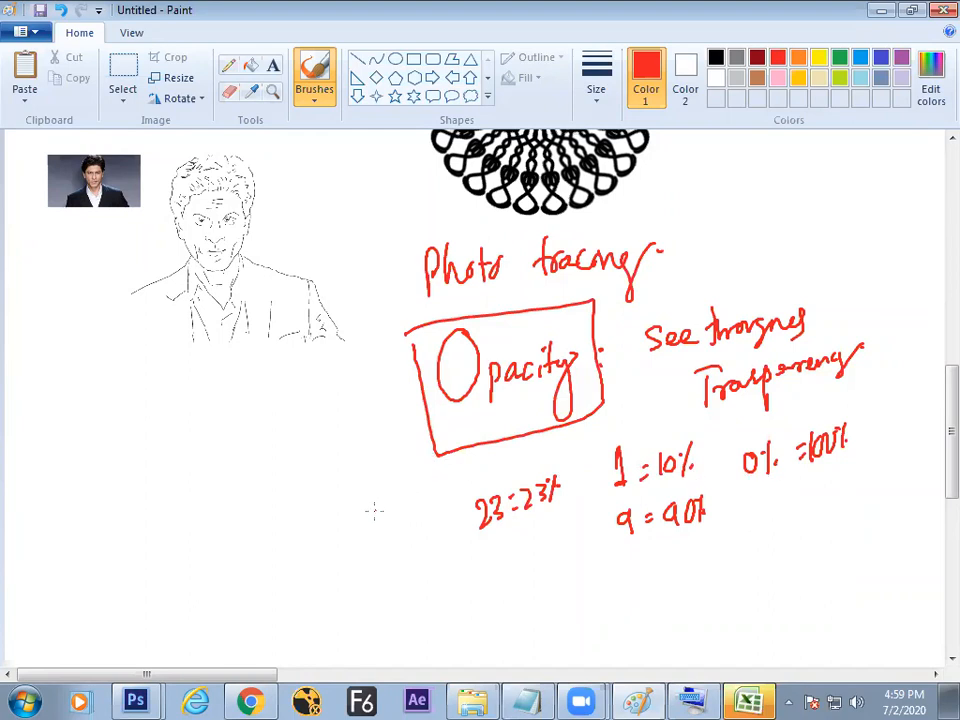
# Step: Handwrite "02 = 2%" beside the "23 = 23%" note and link it to the Opacity box with a curved line
pyautogui.moveTo(352, 505)
pyautogui.mouseDown()
pyautogui.moveTo(376, 517)
pyautogui.moveTo(417, 499)
pyautogui.mouseUp()
pyautogui.moveTo(425, 478); pyautogui.dragTo(424, 499)
pyautogui.moveTo(427, 439); pyautogui.dragTo(400, 474)
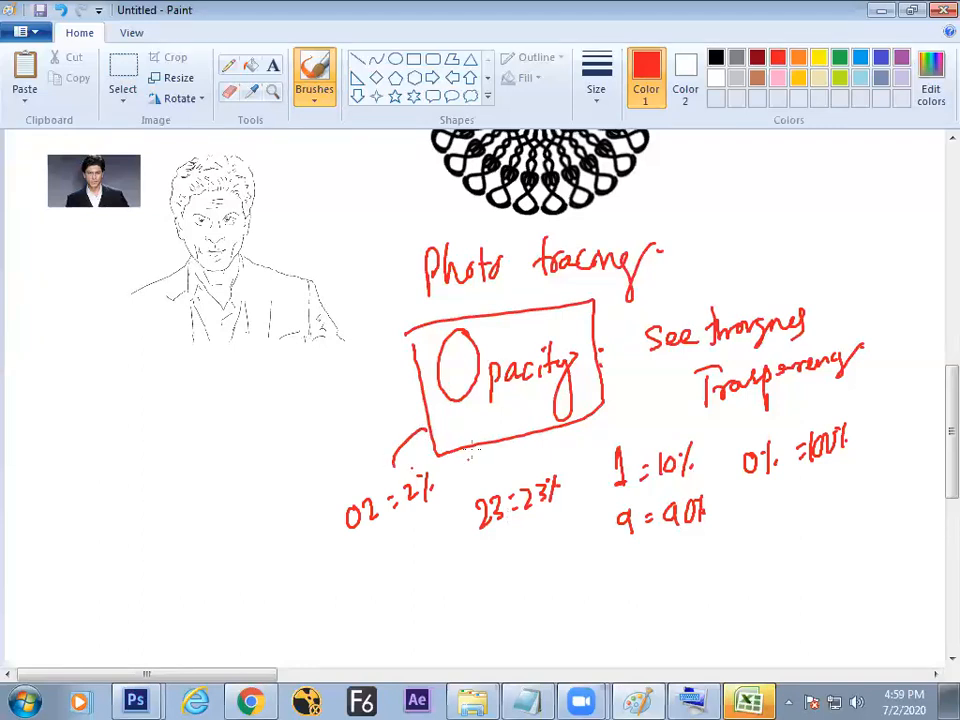
# Step: Draw a red freehand outline around the handwritten shortcut list running from B down to 0
pyautogui.moveTo(932, 411); pyautogui.dragTo(929, 209)
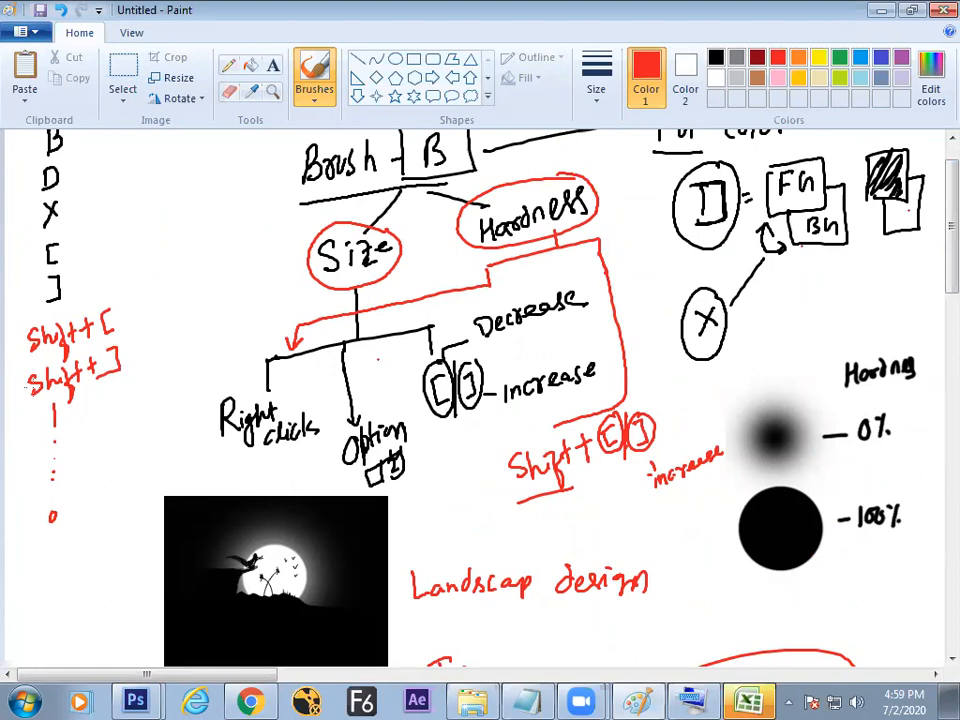
pyautogui.moveTo(934, 249); pyautogui.dragTo(934, 235)
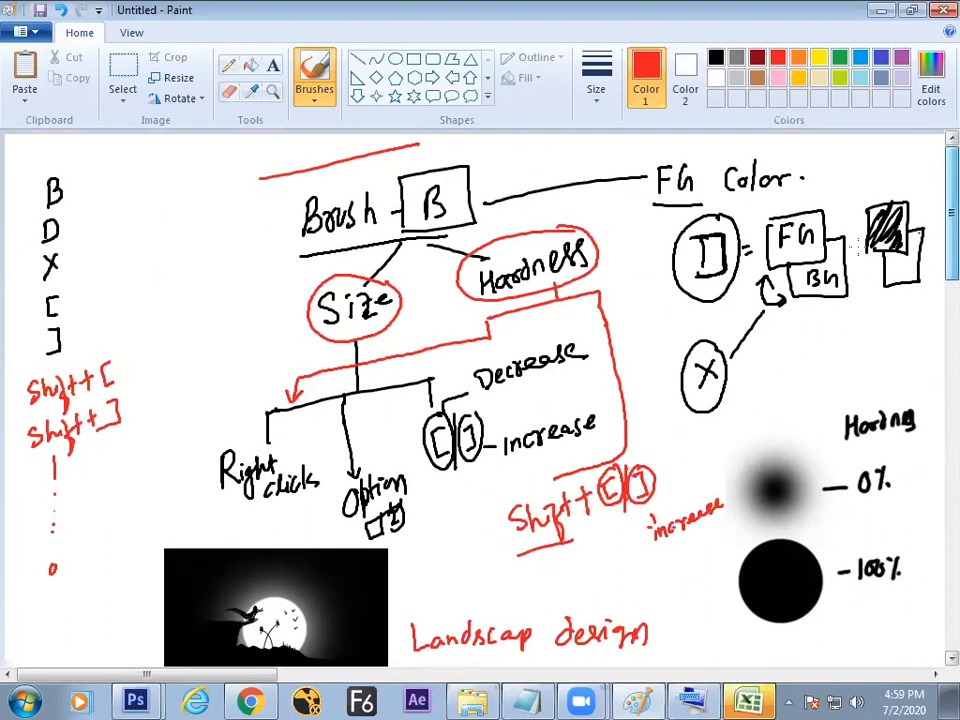
pyautogui.moveTo(106, 148)
pyautogui.mouseDown()
pyautogui.moveTo(128, 328)
pyautogui.moveTo(122, 545)
pyautogui.moveTo(58, 605)
pyautogui.moveTo(30, 603)
pyautogui.moveTo(14, 515)
pyautogui.moveTo(30, 322)
pyautogui.moveTo(18, 166)
pyautogui.mouseUp()
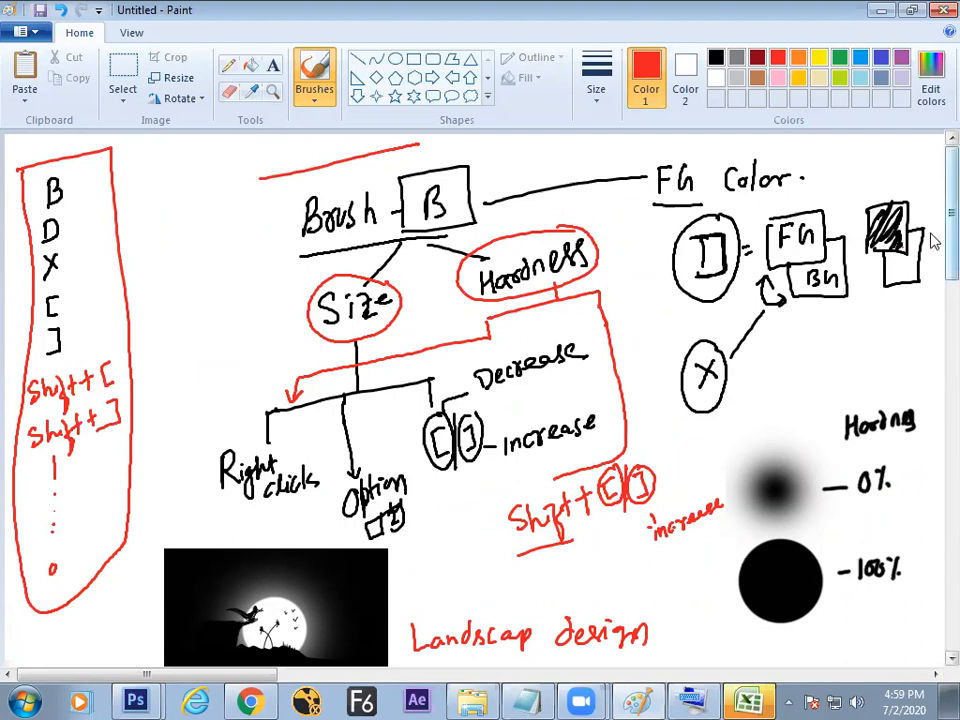
# Step: Draw a red check mark above the "Landscap design" note beside the moon picture
pyautogui.scroll(-2, 933, 258)
pyautogui.scroll(-7, 930, 258)
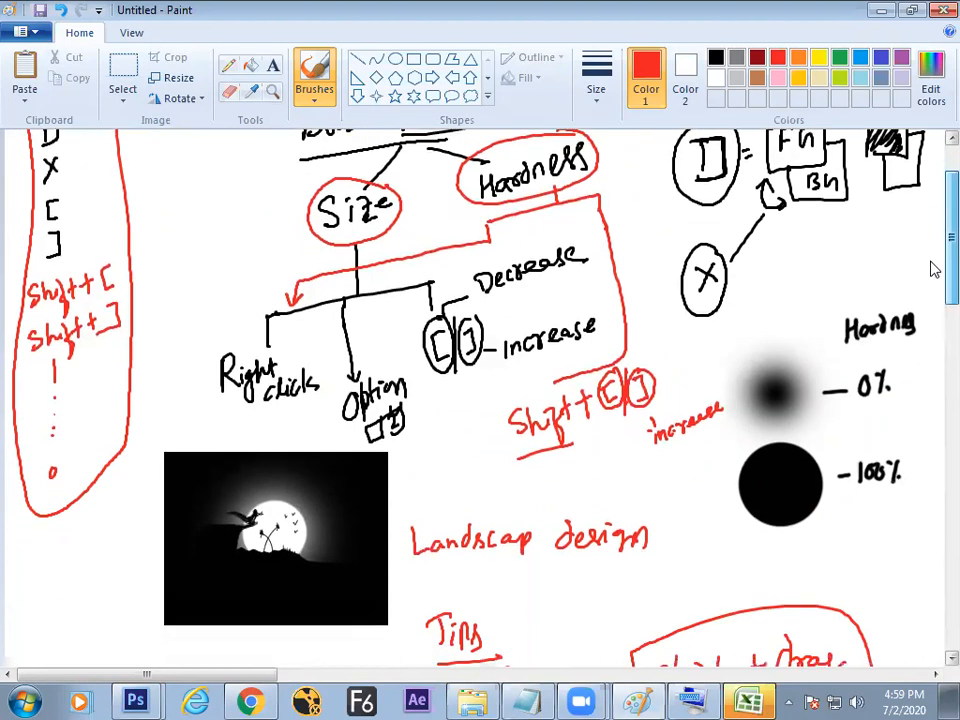
pyautogui.scroll(-2, 933, 330)
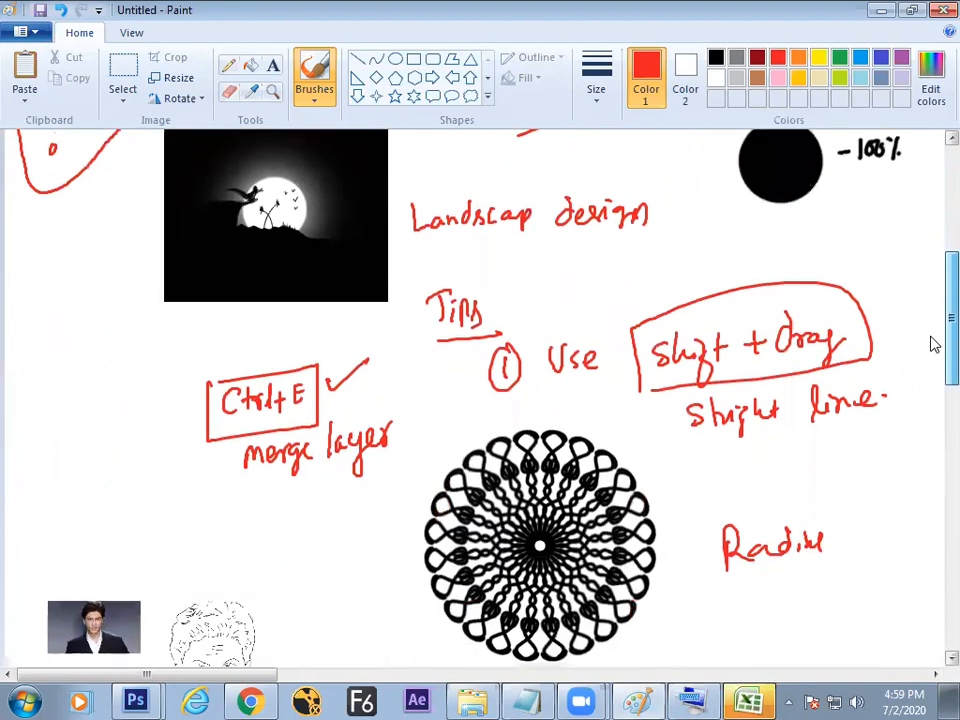
pyautogui.scroll(6, 934, 289)
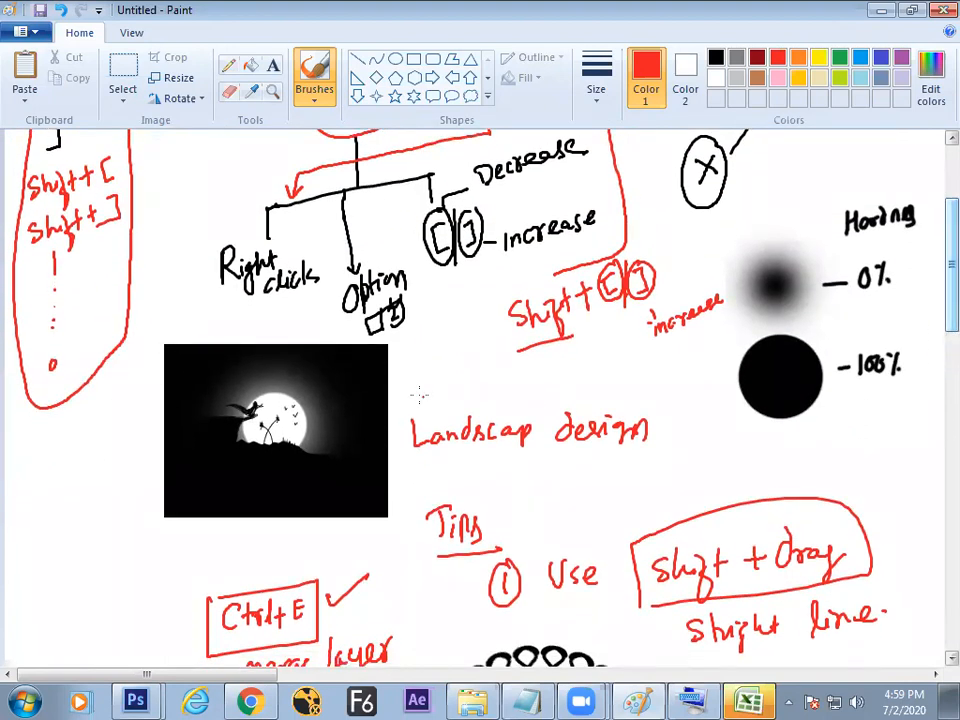
pyautogui.moveTo(423, 383); pyautogui.dragTo(437, 369)
# Step: Draw an arrow from the mandala and handwrite the dashed list "Layer", "Duplication" and "Transformation" beneath the radial note
pyautogui.scroll(-4, 938, 297)
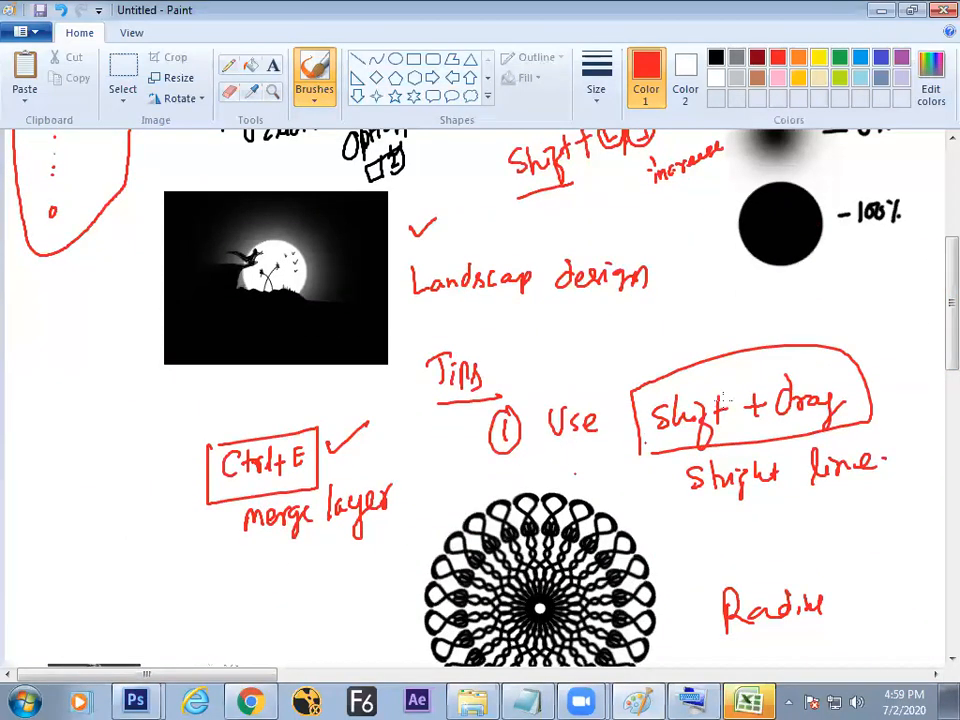
pyautogui.scroll(-7, 932, 321)
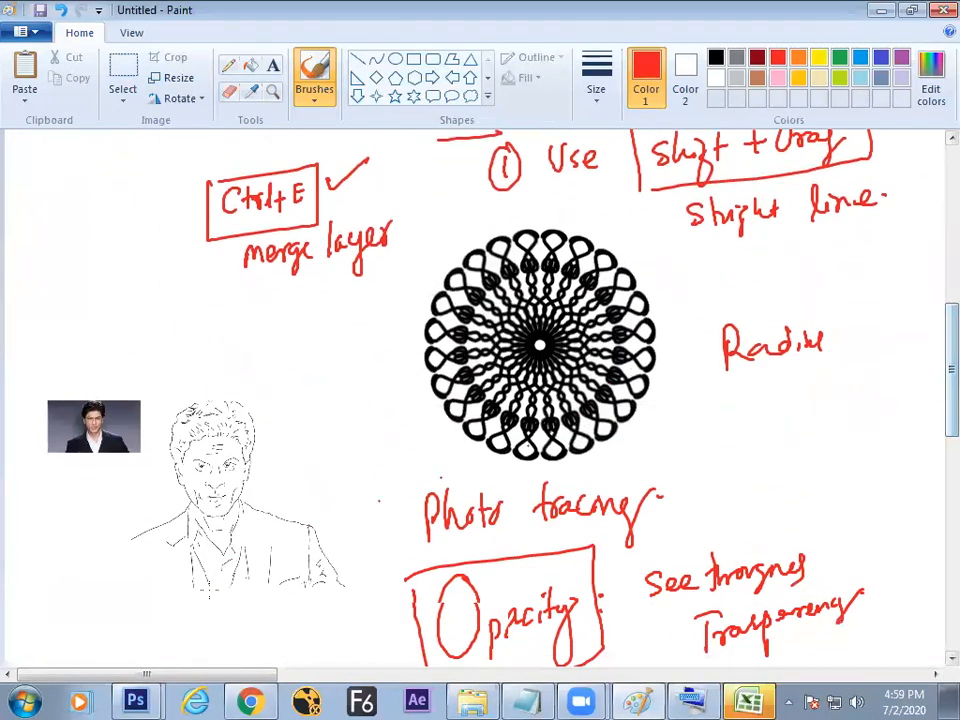
pyautogui.moveTo(662, 418)
pyautogui.mouseDown()
pyautogui.moveTo(720, 414)
pyautogui.moveTo(724, 425)
pyautogui.mouseUp()
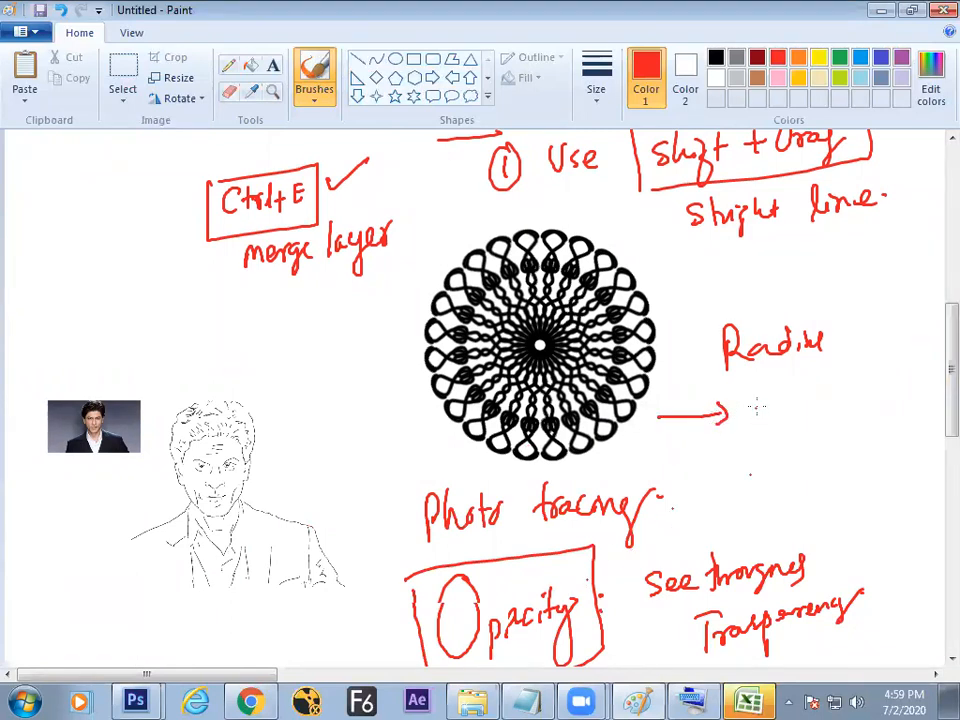
pyautogui.moveTo(798, 400); pyautogui.dragTo(836, 402)
pyautogui.moveTo(690, 455)
pyautogui.mouseDown()
pyautogui.moveTo(757, 443)
pyautogui.moveTo(790, 470)
pyautogui.moveTo(799, 452)
pyautogui.moveTo(852, 430)
pyautogui.moveTo(893, 440)
pyautogui.mouseUp()
pyautogui.moveTo(716, 491); pyautogui.dragTo(752, 490)
pyautogui.moveTo(766, 481)
pyautogui.mouseDown()
pyautogui.moveTo(812, 493)
pyautogui.moveTo(822, 481)
pyautogui.moveTo(847, 493)
pyautogui.moveTo(887, 473)
pyautogui.moveTo(922, 469)
pyautogui.mouseUp()
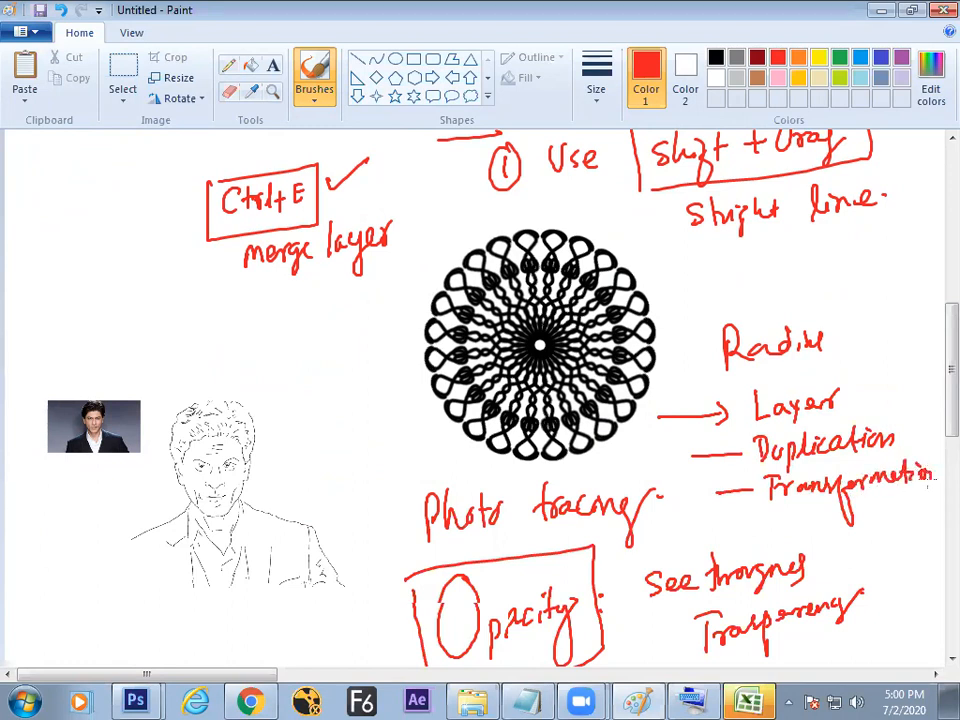
# Step: Add a handwritten "Repetition" entry under "Transformation" and bracket the list with red lines above and beside it
pyautogui.moveTo(712, 527)
pyautogui.mouseDown()
pyautogui.moveTo(812, 513)
pyautogui.moveTo(822, 533)
pyautogui.moveTo(824, 517)
pyautogui.moveTo(903, 504)
pyautogui.mouseUp()
pyautogui.moveTo(894, 384); pyautogui.dragTo(890, 537)
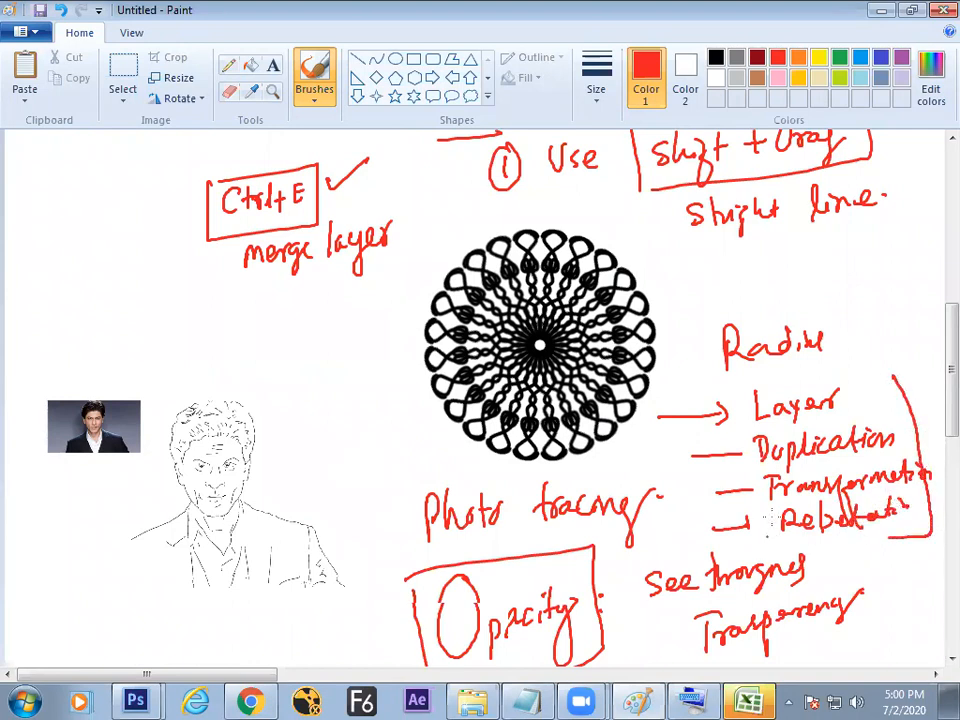
pyautogui.moveTo(768, 381); pyautogui.dragTo(880, 363)
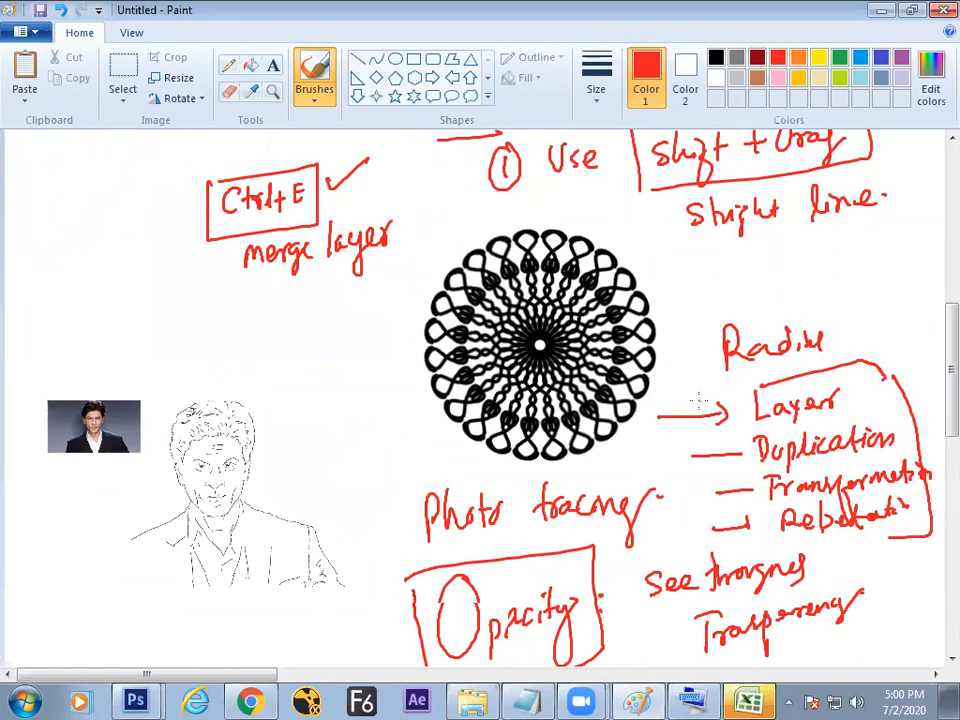
# Step: Handwrite "Layer concept" and "Brush handle" beside the traced portrait and frame the notes with red lines
pyautogui.moveTo(258, 407)
pyautogui.mouseDown()
pyautogui.moveTo(257, 361)
pyautogui.moveTo(267, 373)
pyautogui.moveTo(281, 358)
pyautogui.moveTo(298, 365)
pyautogui.moveTo(312, 348)
pyautogui.moveTo(326, 350)
pyautogui.moveTo(308, 379)
pyautogui.moveTo(316, 389)
pyautogui.moveTo(367, 357)
pyautogui.mouseUp()
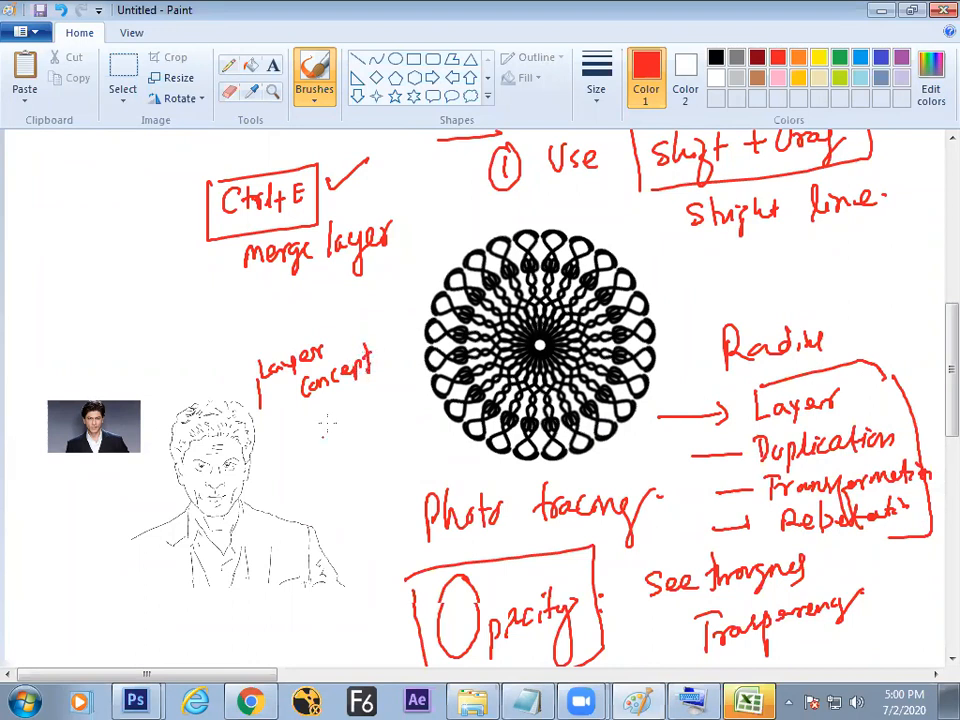
pyautogui.moveTo(298, 420)
pyautogui.mouseDown()
pyautogui.moveTo(330, 411)
pyautogui.moveTo(338, 421)
pyautogui.moveTo(344, 414)
pyautogui.moveTo(323, 442)
pyautogui.moveTo(358, 428)
pyautogui.mouseUp()
pyautogui.moveTo(330, 472); pyautogui.dragTo(386, 430)
pyautogui.moveTo(368, 302); pyautogui.dragTo(393, 430)
pyautogui.moveTo(223, 362); pyautogui.dragTo(376, 309)
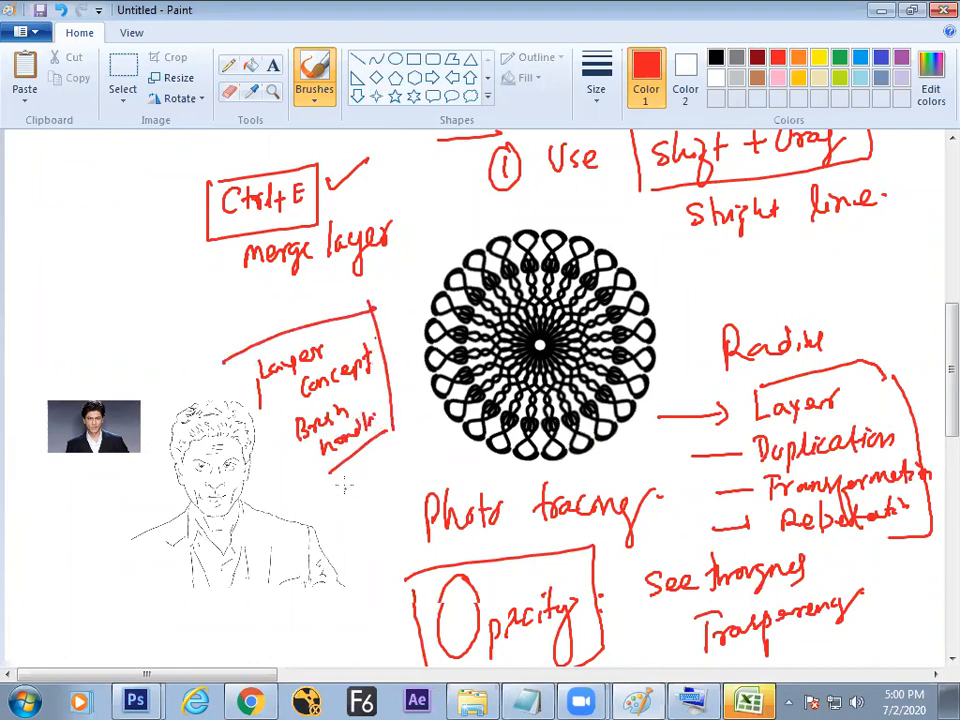
pyautogui.scroll(-2, 934, 345)
pyautogui.scroll(2, 934, 358)
# Step: Switch to Photoshop and create a new white RGB document from a preset other than Clipboard
pyautogui.hotkey('alt', 'Tab')
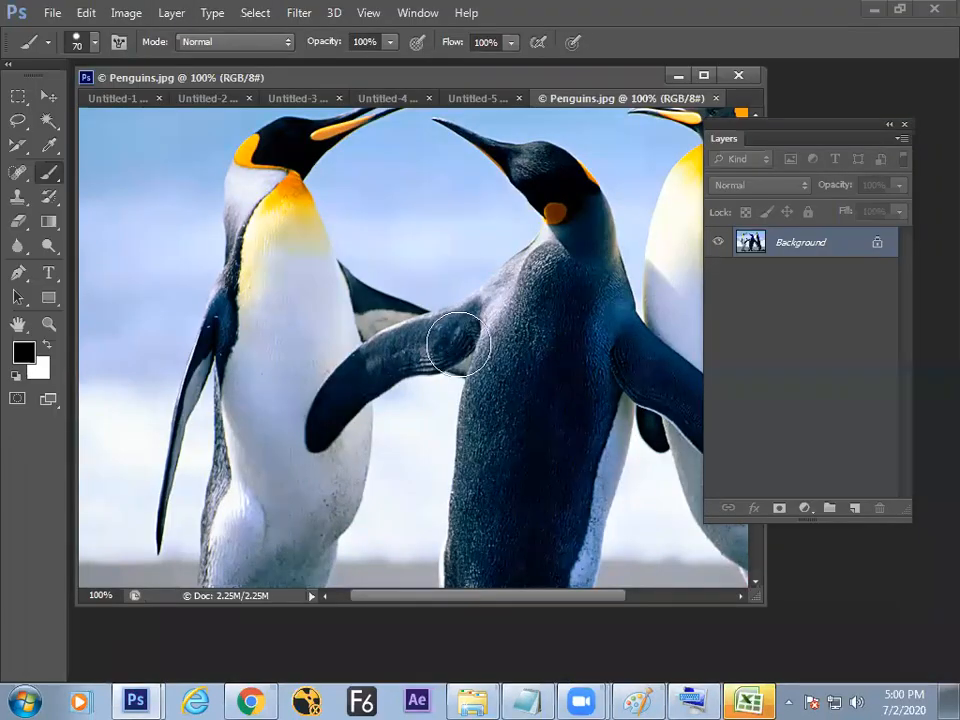
pyautogui.hotkey('ctrl', 'n')
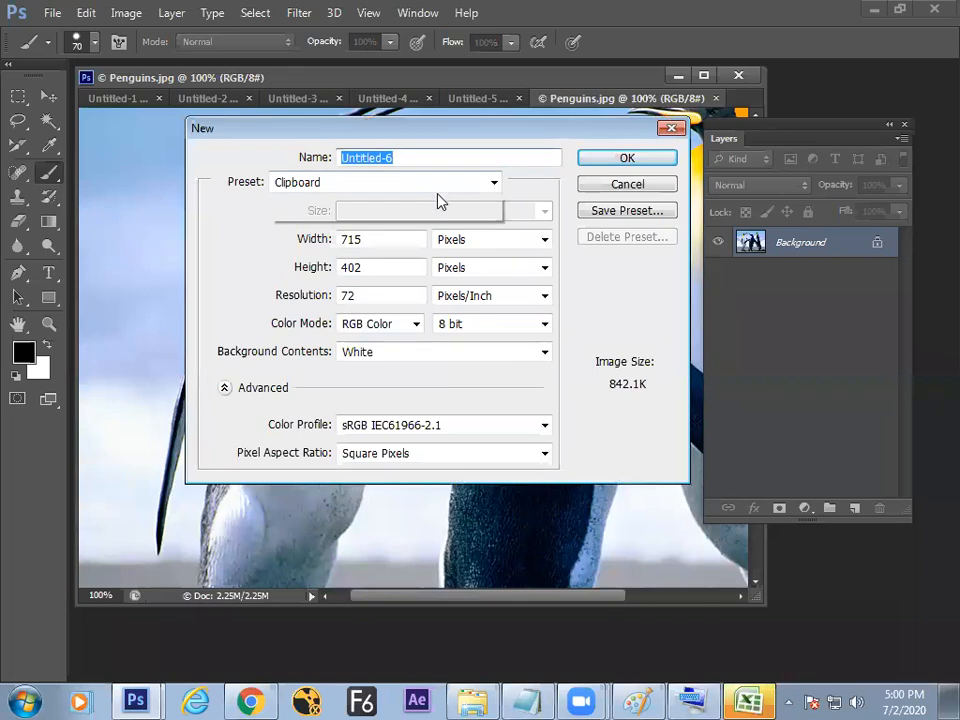
pyautogui.click(437, 183)
pyautogui.click(418, 221)
pyautogui.press('Return')
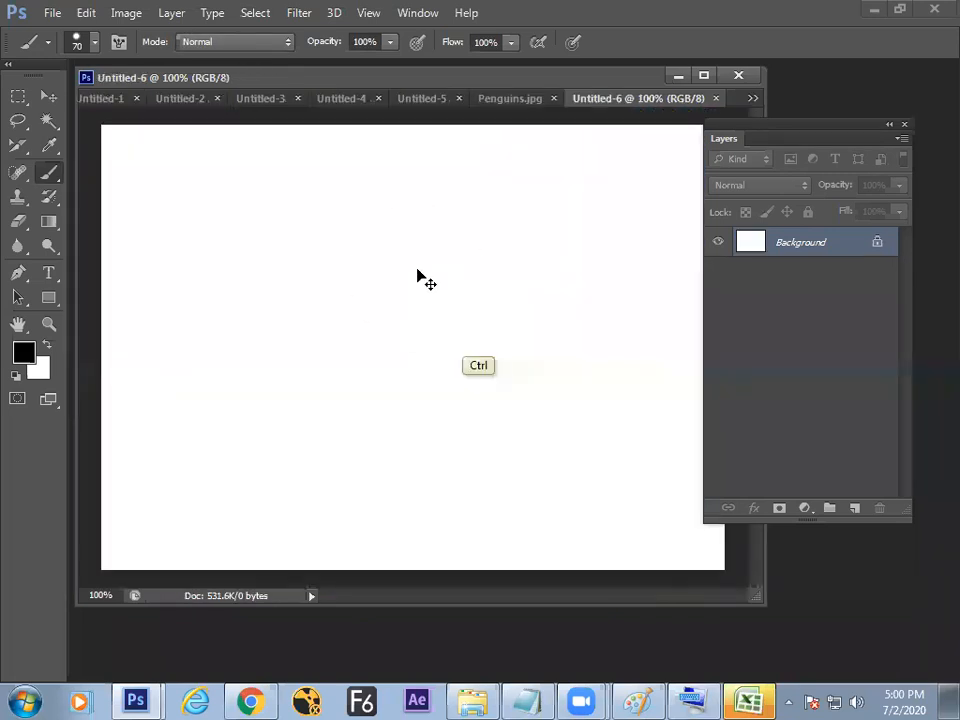
# Step: Add a new layer above the background and set the foreground colour to a fully saturated blue
pyautogui.hotkey('ctrl', '+')
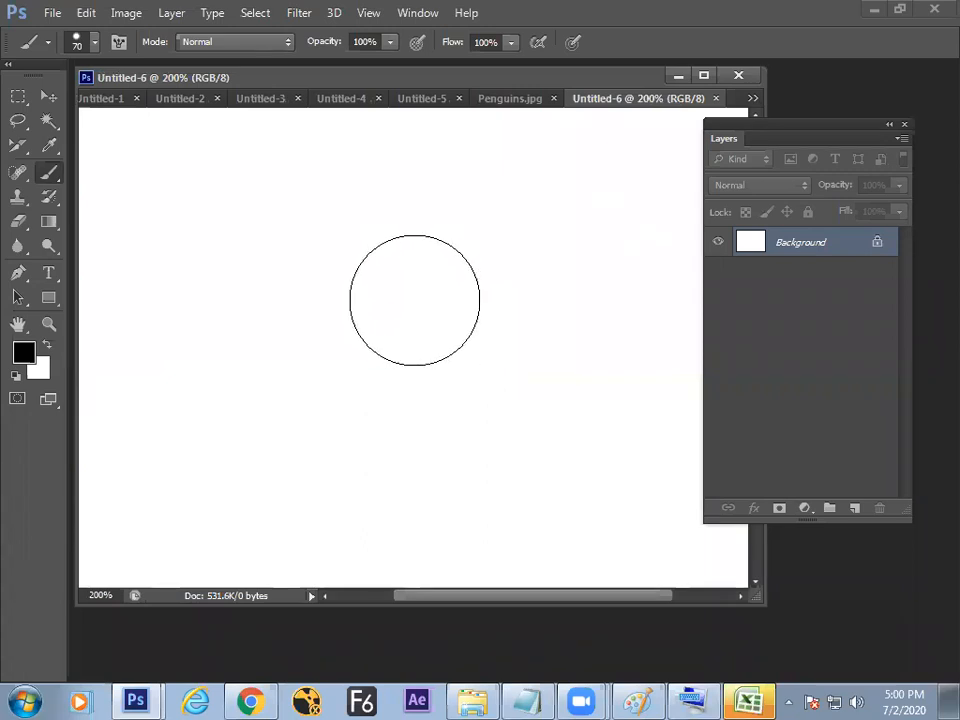
pyautogui.click(852, 511)
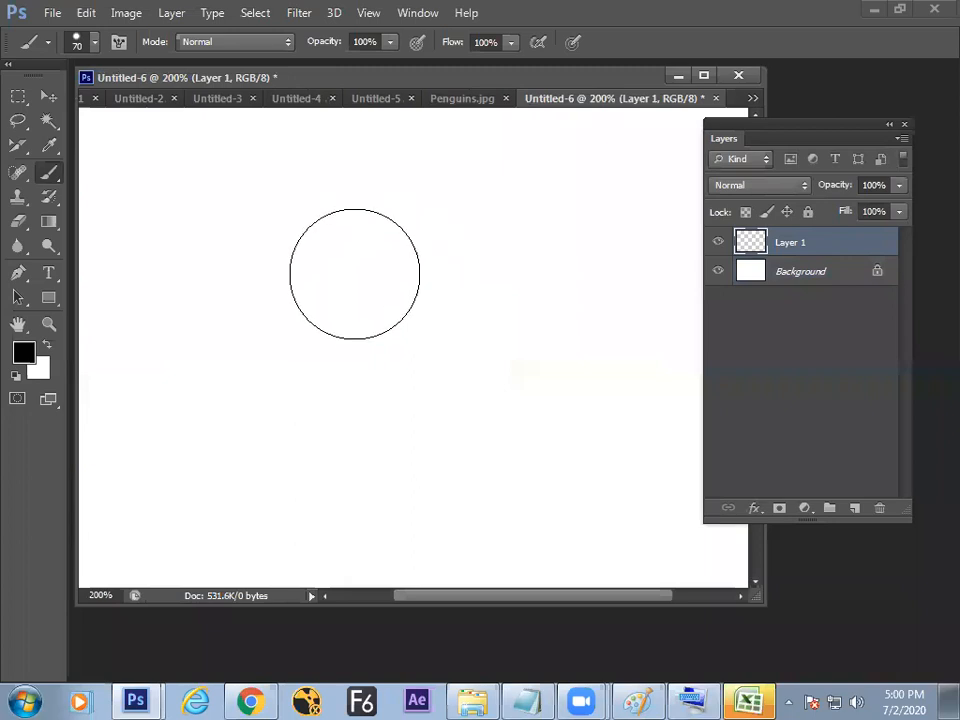
pyautogui.click(24, 352)
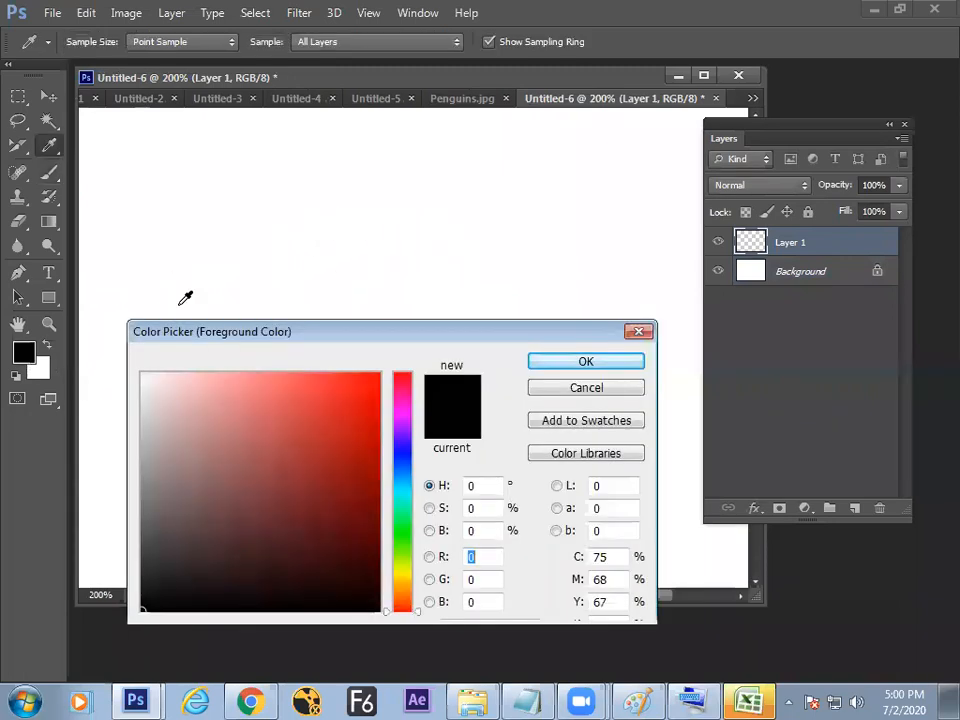
pyautogui.click(401, 450)
pyautogui.click(380, 373)
pyautogui.press('Return')
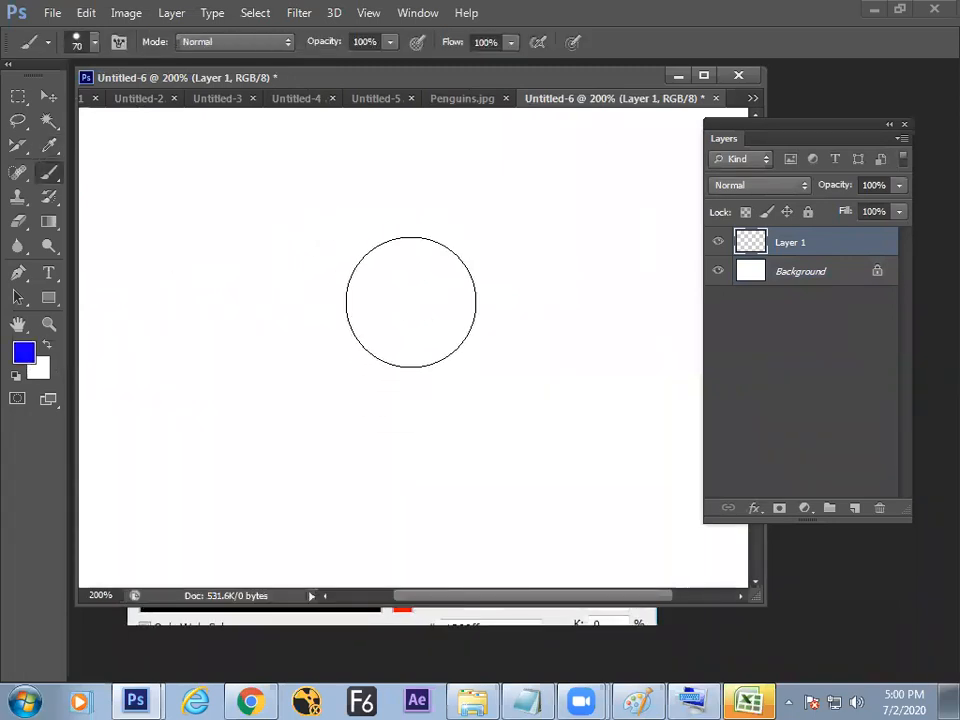
# Step: Set the brush hardness to 100%, enlarge the brush and stamp one large blue circle on Layer 1
pyautogui.rightClick(409, 301)
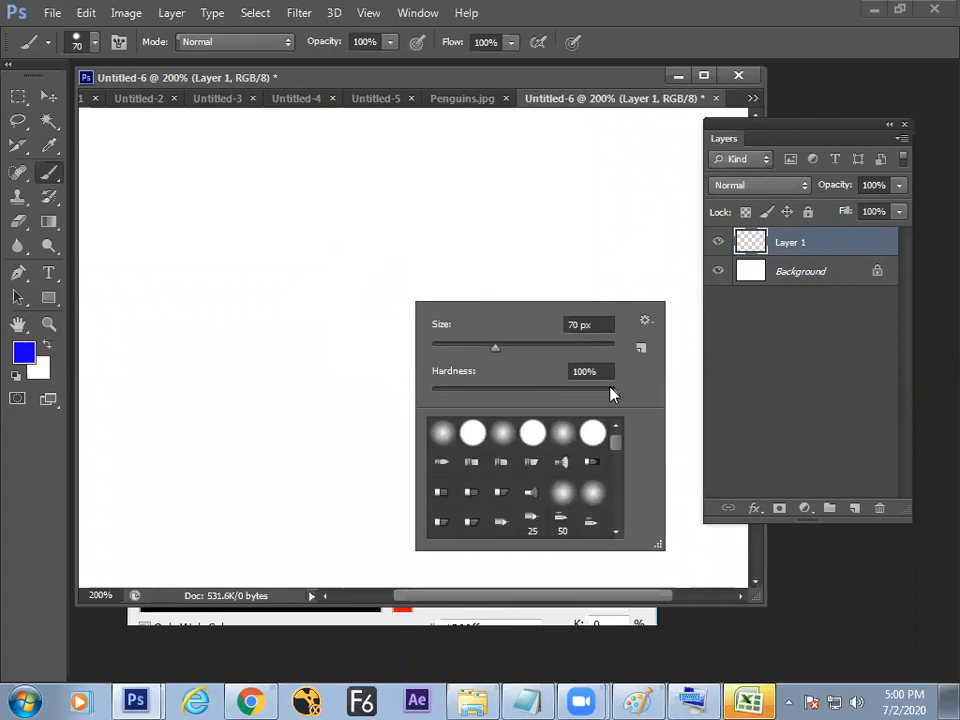
pyautogui.click(612, 393)
pyautogui.press('Return')
pyautogui.press(']')
pyautogui.press(']')
pyautogui.press(']')
pyautogui.press(']')
pyautogui.click(390, 298)
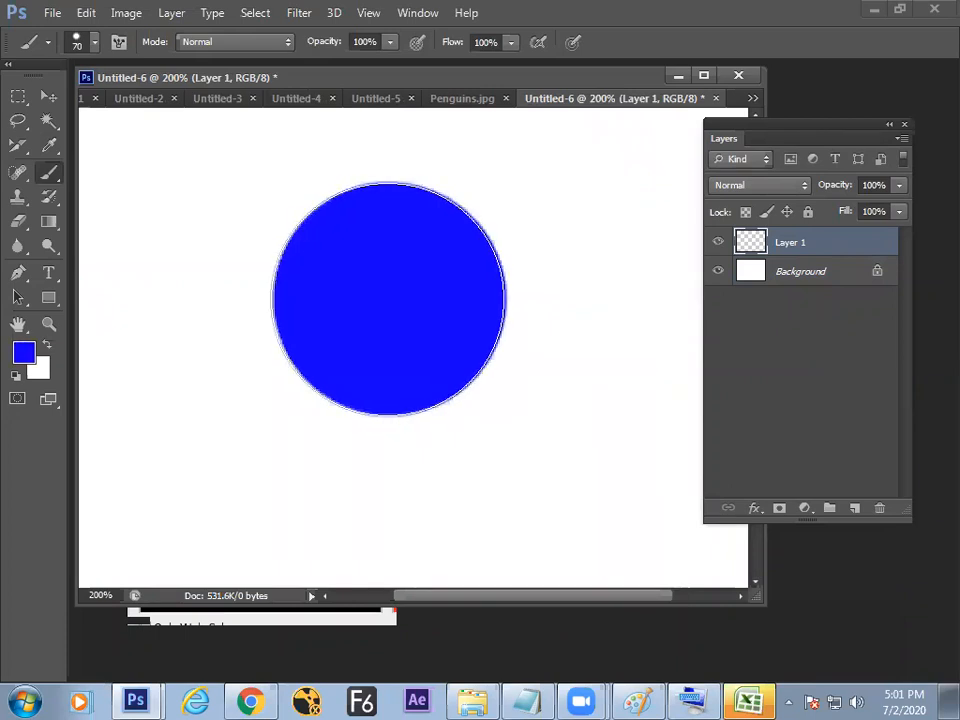
# Step: Shrink the brush, switch the foreground colour to white and stamp a small white dot in the blue circle's centre
pyautogui.press('[')
pyautogui.press('[')
pyautogui.press('[')
pyautogui.press('[')
pyautogui.press('[')
pyautogui.press('[')
pyautogui.press('[')
pyautogui.press('[')
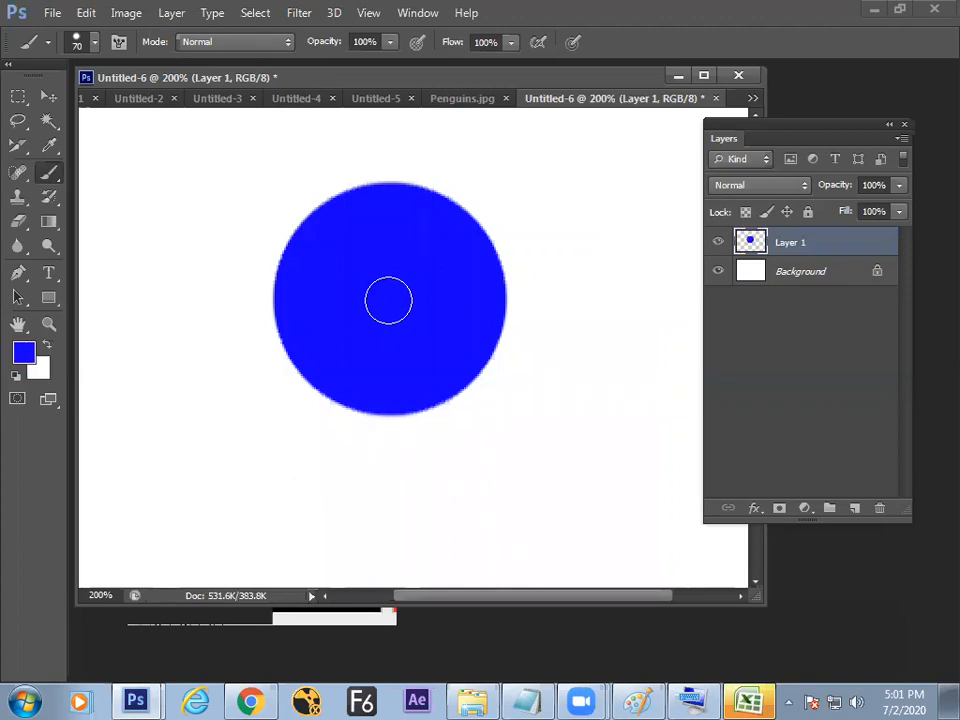
pyautogui.press('x')
pyautogui.click(388, 300)
# Step: Reduce the brush to 5 px and paint a straight white line from the dot down past the circle's lower edge
pyautogui.press('[')
pyautogui.press('[')
pyautogui.press('[')
pyautogui.press('[')
pyautogui.press('[')
pyautogui.press('[')
pyautogui.press('[')
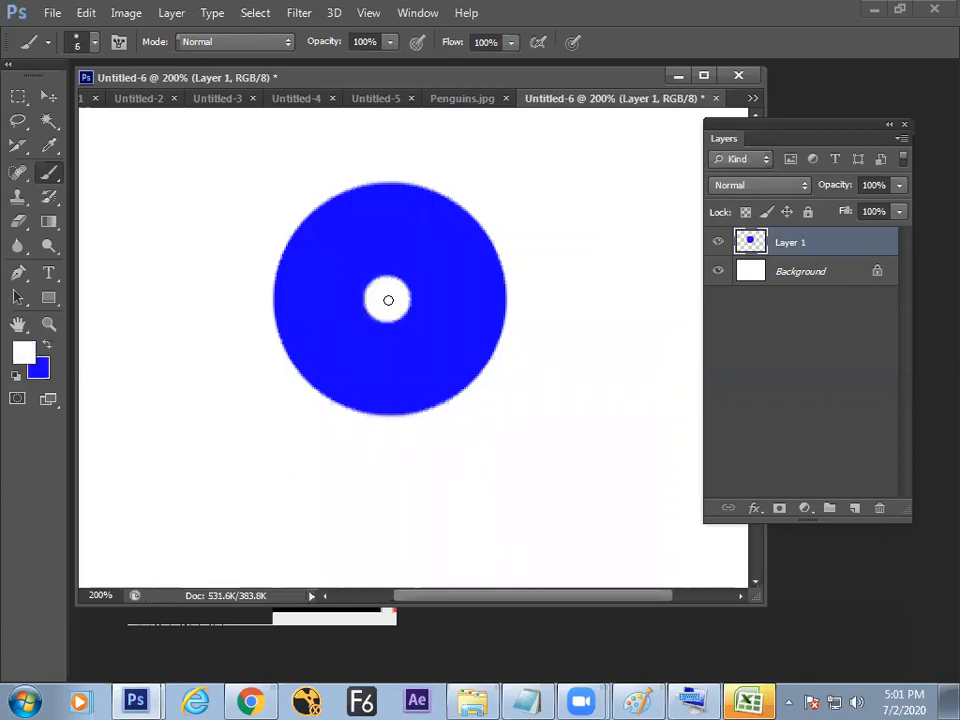
pyautogui.keyDown('shift'); pyautogui.click(379, 551); pyautogui.keyUp('shift')
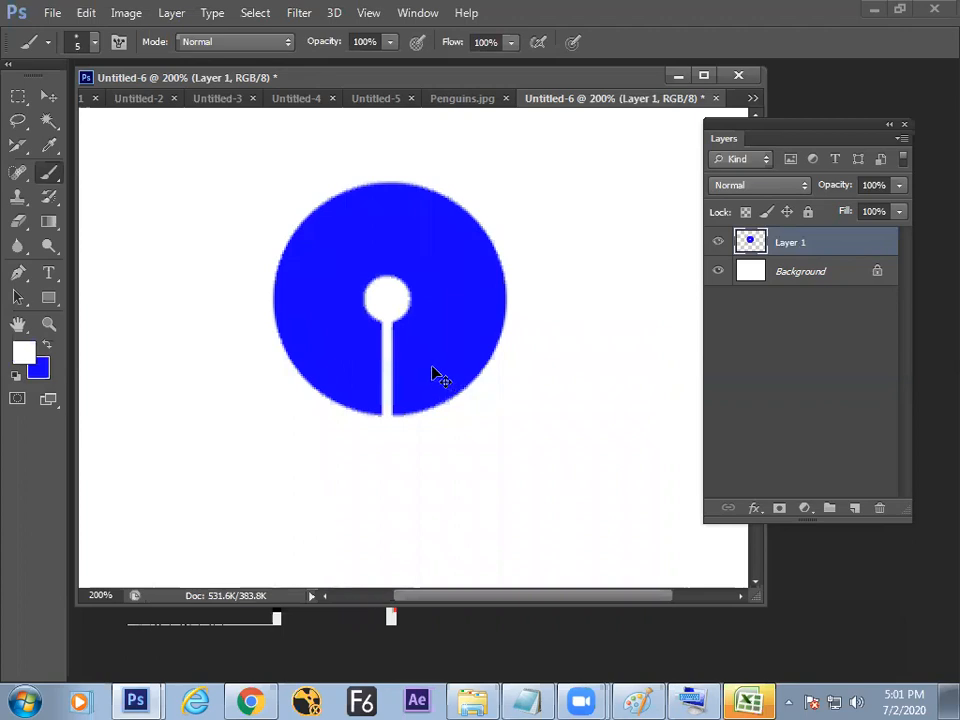
# Step: Nudge the blue logo slightly, then copy it with a rectangular marquee drawn around it
pyautogui.press('v')
pyautogui.moveTo(432, 374); pyautogui.dragTo(430, 376)
pyautogui.click(18, 96)
pyautogui.moveTo(241, 155); pyautogui.dragTo(518, 470)
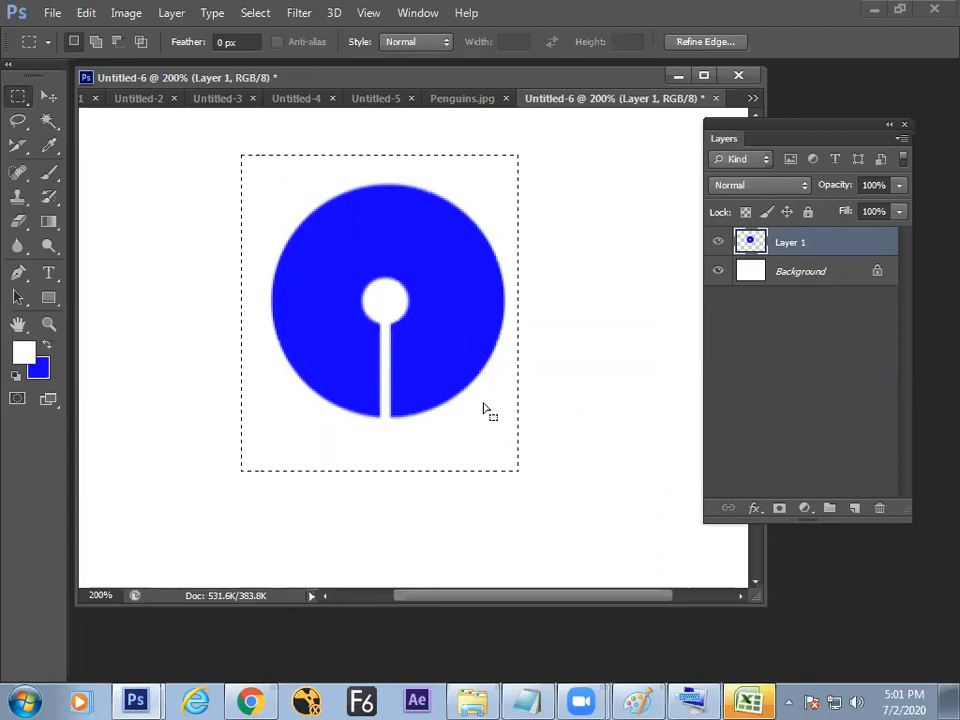
# Step: Switch to Paint, paste the copied blue logo and place it in the empty area below the opacity notes
pyautogui.hotkey('alt', 'Tab')
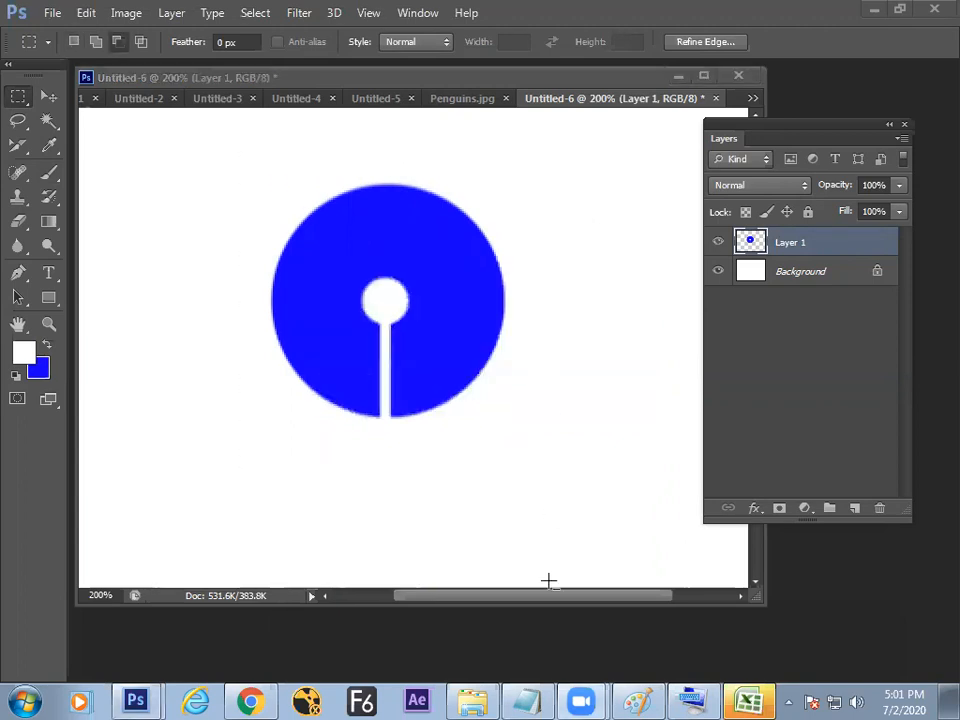
pyautogui.click(633, 697)
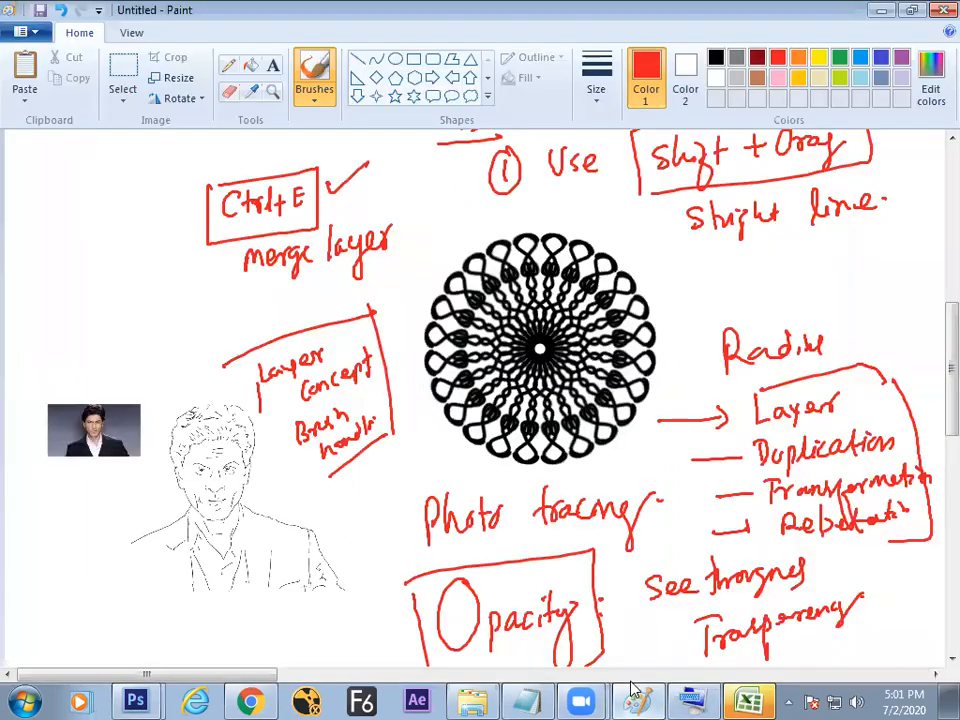
pyautogui.scroll(-5, 932, 321)
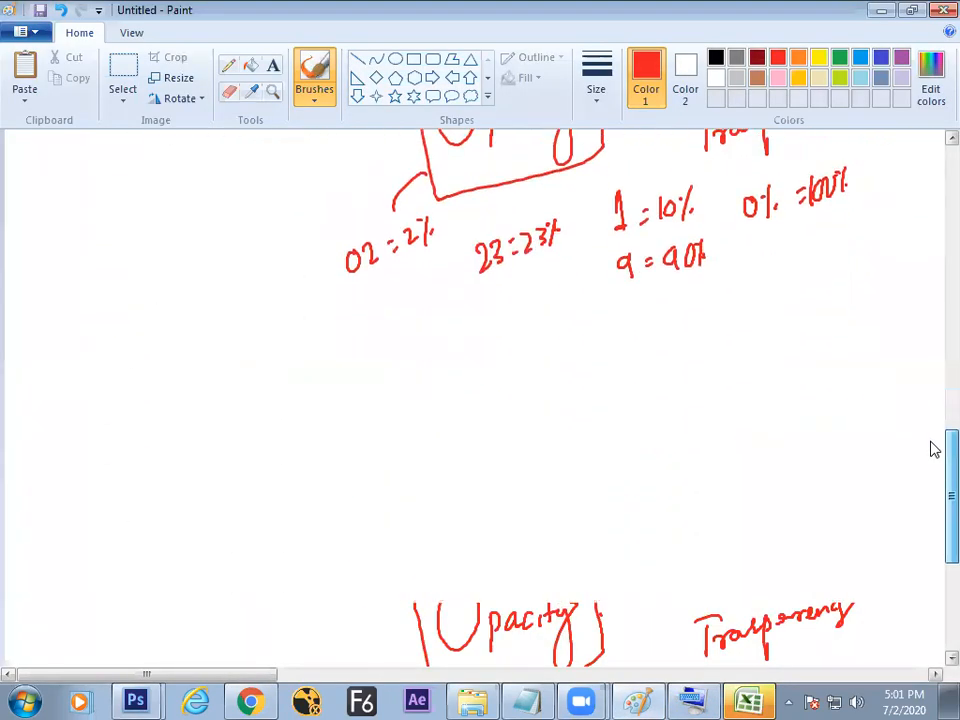
pyautogui.hotkey('ctrl', 'v')
pyautogui.moveTo(118, 215); pyautogui.dragTo(489, 403)
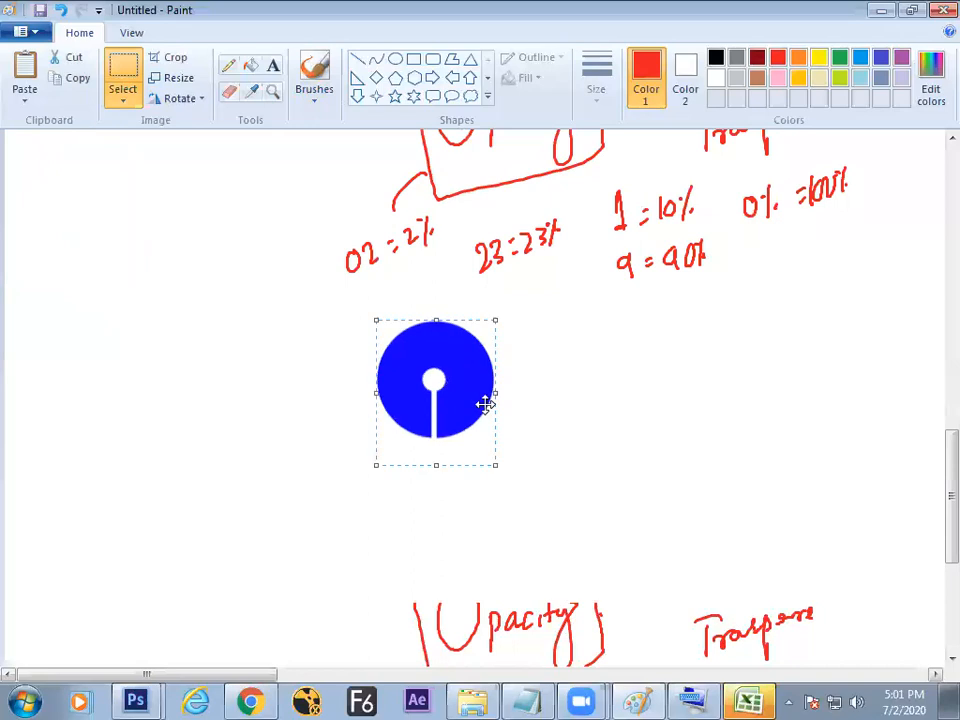
# Step: Handwrite the label "Logo" in red with the brush beside the pasted blue logo
pyautogui.click(314, 80)
pyautogui.moveTo(530, 362)
pyautogui.mouseDown()
pyautogui.moveTo(546, 395)
pyautogui.moveTo(572, 384)
pyautogui.moveTo(563, 412)
pyautogui.mouseUp()
pyautogui.moveTo(582, 376); pyautogui.dragTo(583, 386)
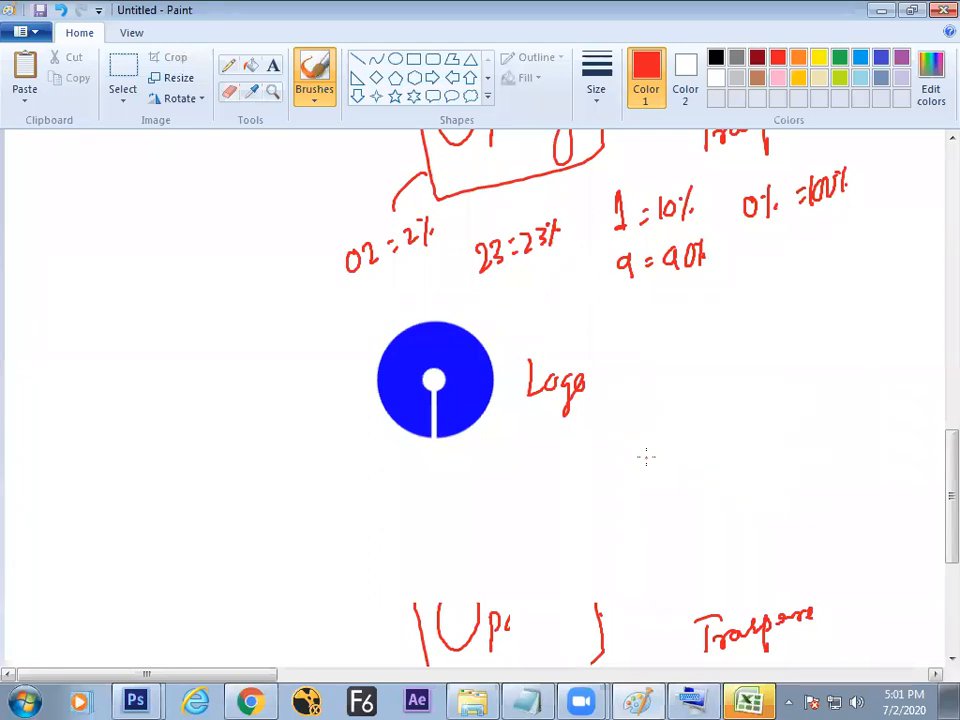
pyautogui.scroll(2, 934, 452)
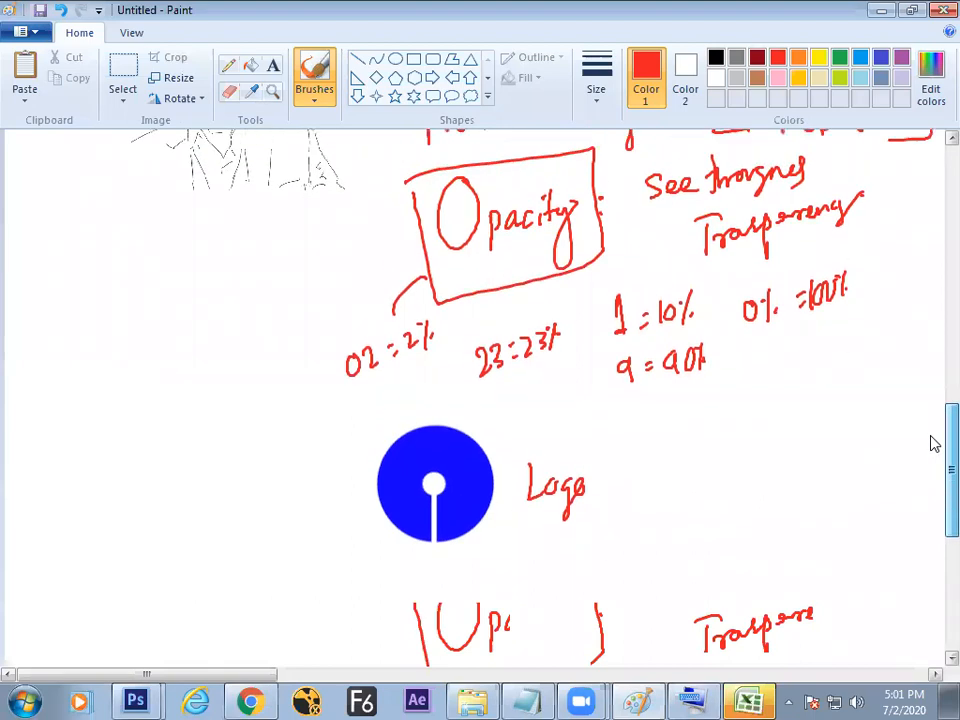
pyautogui.scroll(1, 934, 443)
pyautogui.scroll(1, 930, 441)
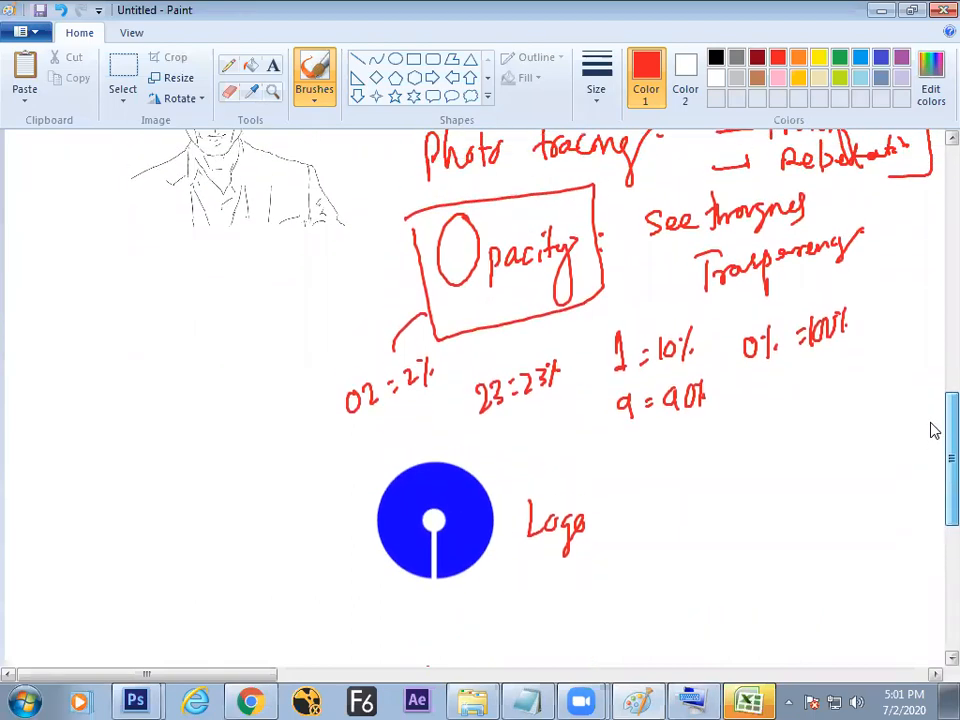
pyautogui.scroll(-2, 933, 450)
pyautogui.scroll(-1, 934, 455)
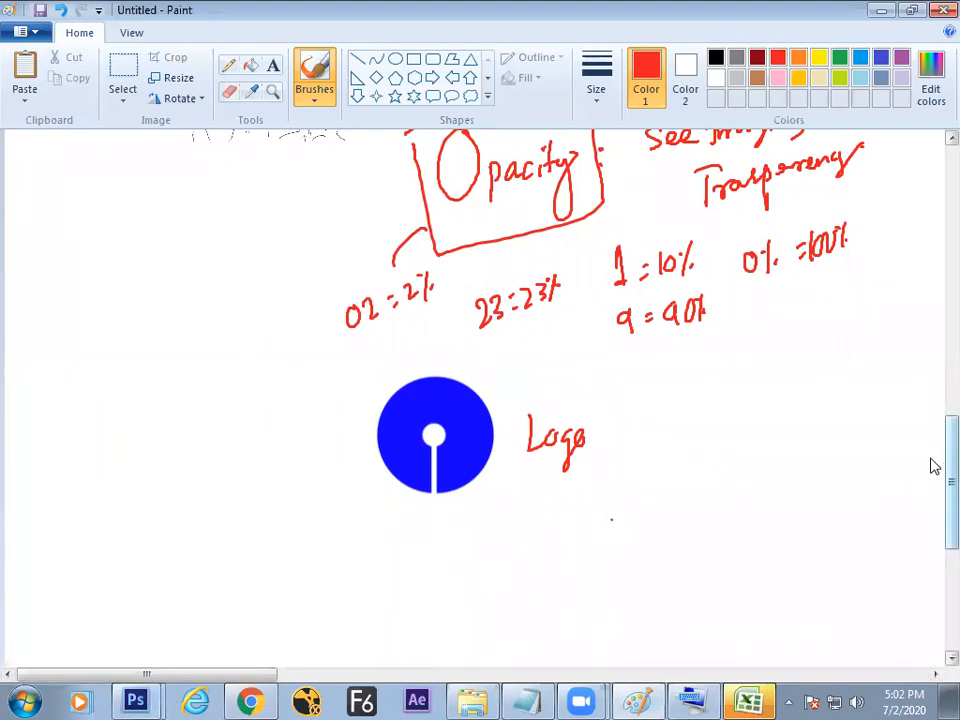
# Step: Crop the canvas to the rectangular area holding all the handwritten notes and pasted images, and display the cropped page full screen
pyautogui.scroll(-3, 932, 465)
pyautogui.scroll(1, 932, 489)
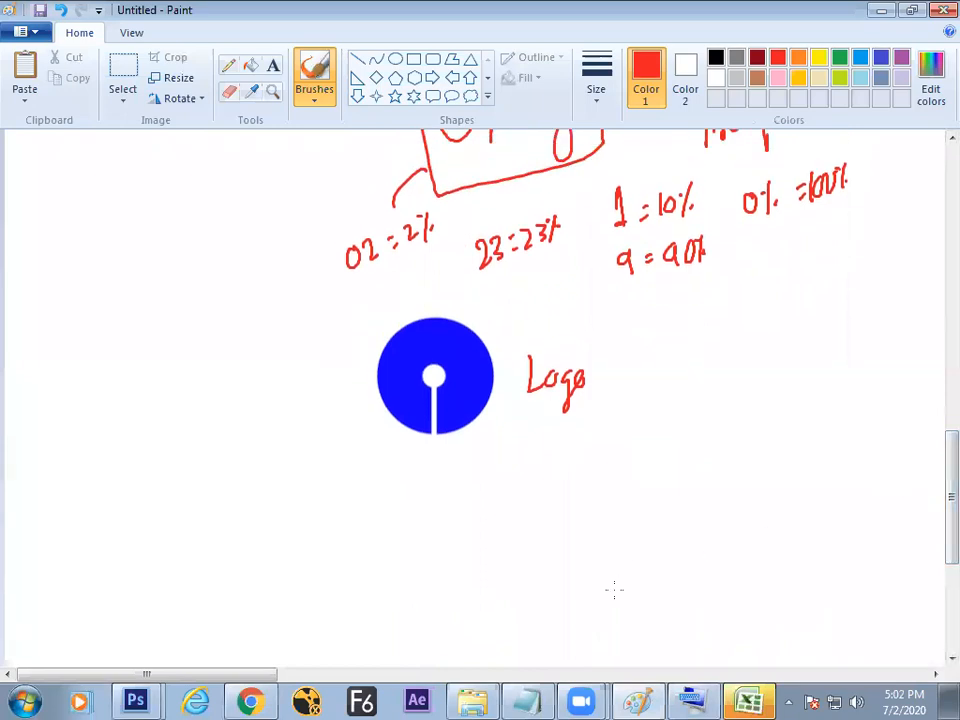
pyautogui.scroll(6, 934, 450)
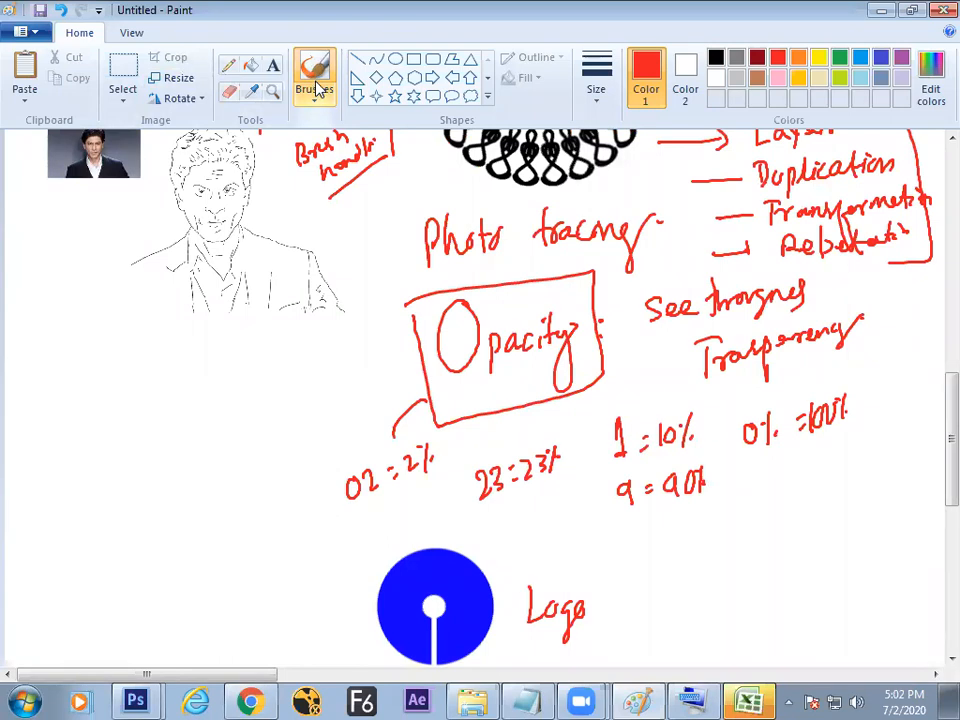
pyautogui.click(131, 32)
pyautogui.click(63, 68)
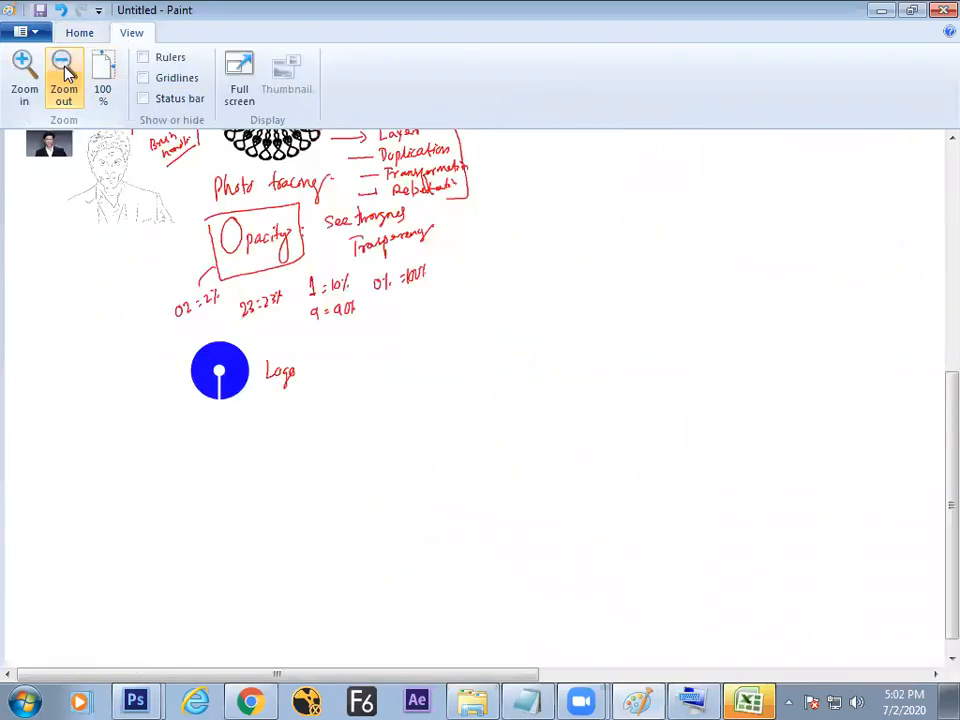
pyautogui.click(63, 68)
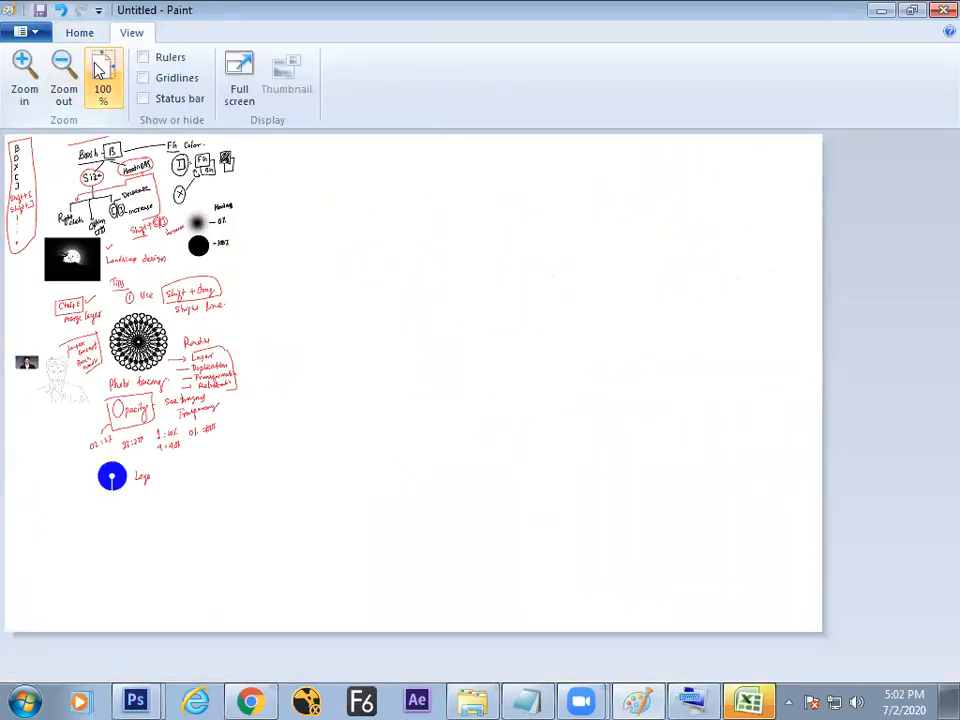
pyautogui.click(80, 33)
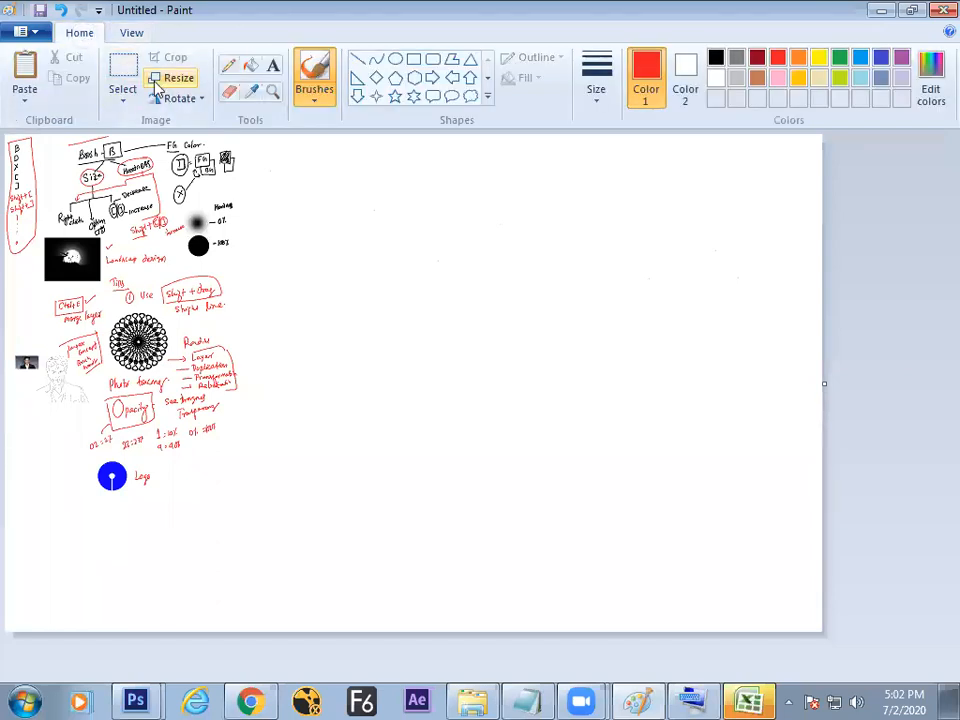
pyautogui.click(122, 73)
pyautogui.moveTo(257, 514)
pyautogui.mouseDown()
pyautogui.moveTo(201, 454)
pyautogui.moveTo(34, 133)
pyautogui.moveTo(4, 133)
pyautogui.mouseUp()
pyautogui.click(170, 58)
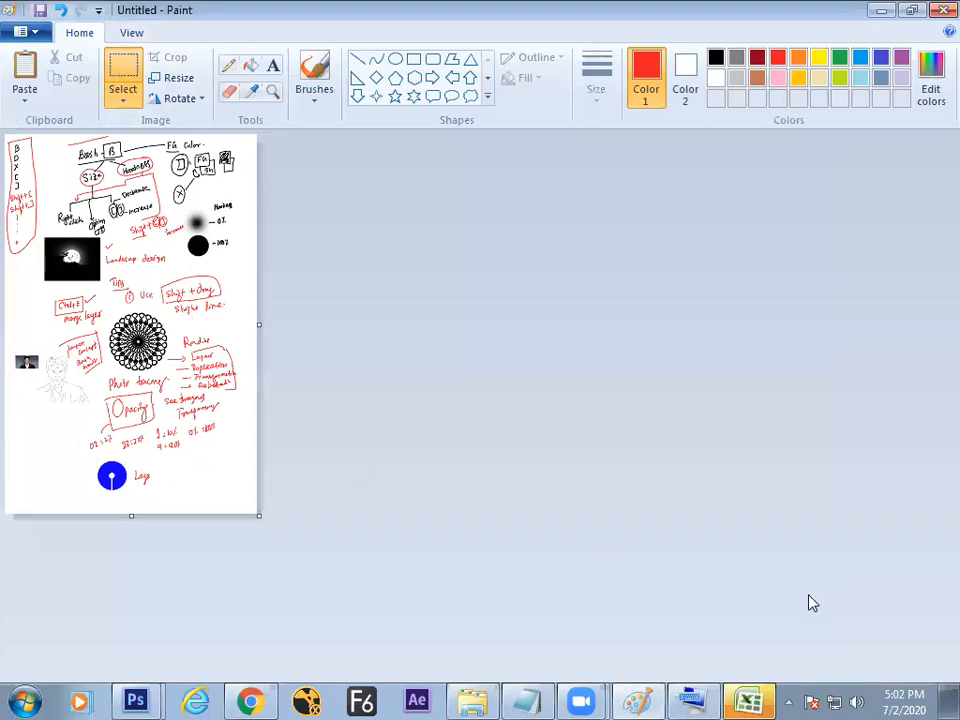
pyautogui.press('F11')
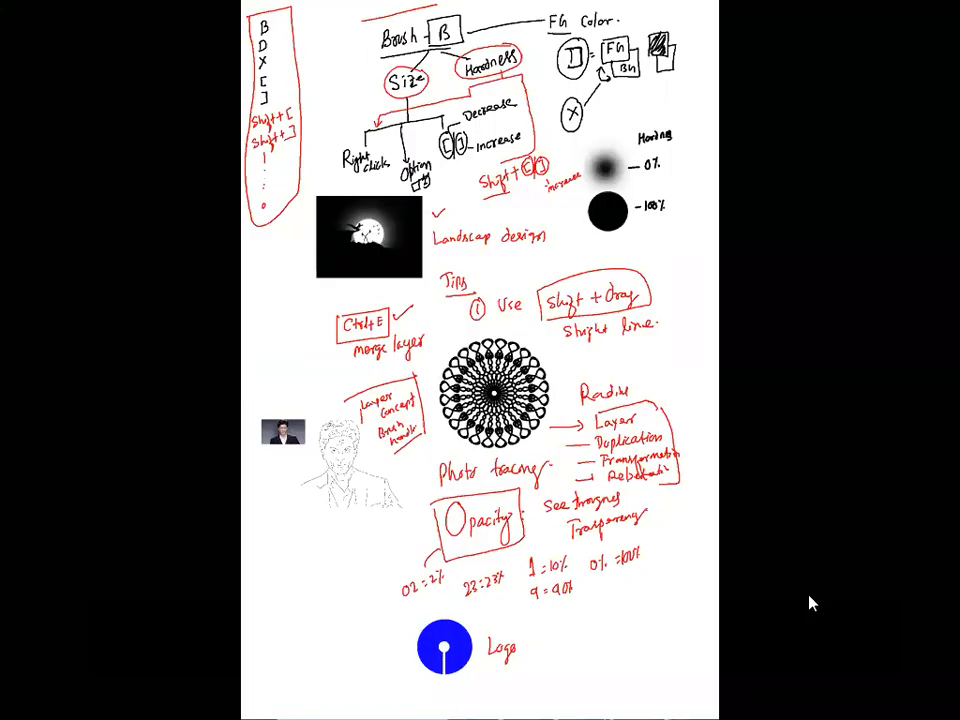